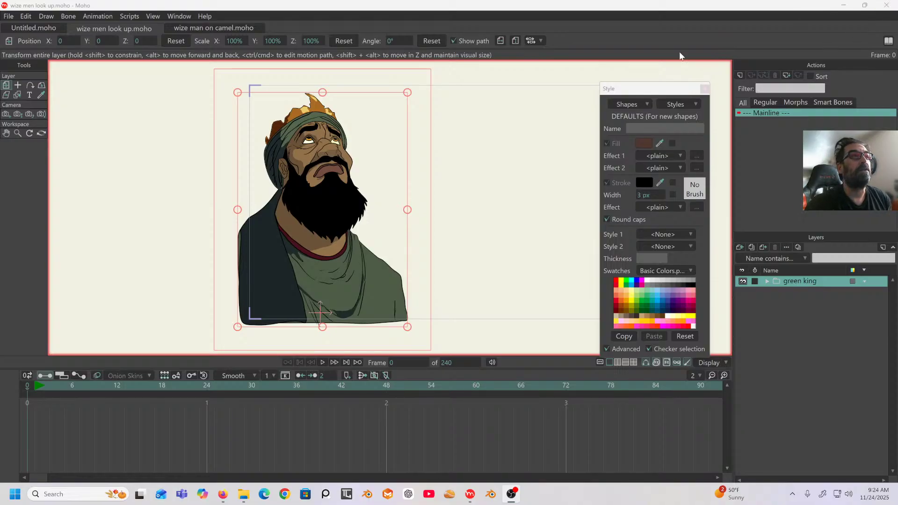
Expand the green king group and convert it to a bone layer.
left_click(767, 282)
scroll(787, 310, "down", 1)
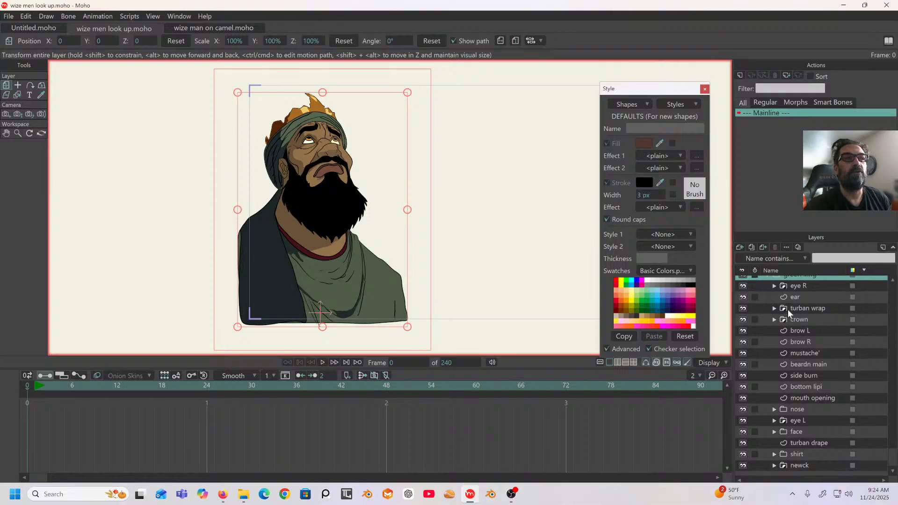
scroll(787, 310, "up", 1)
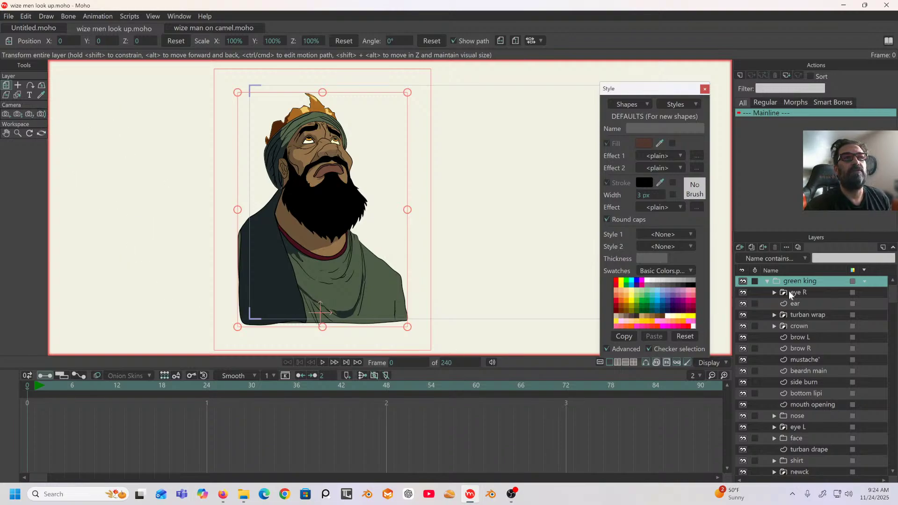
right_click(821, 282)
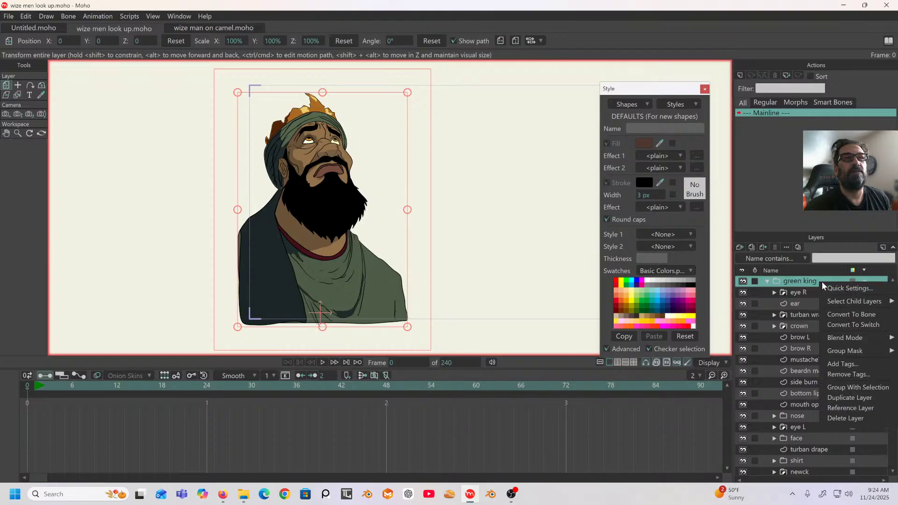
left_click(848, 313)
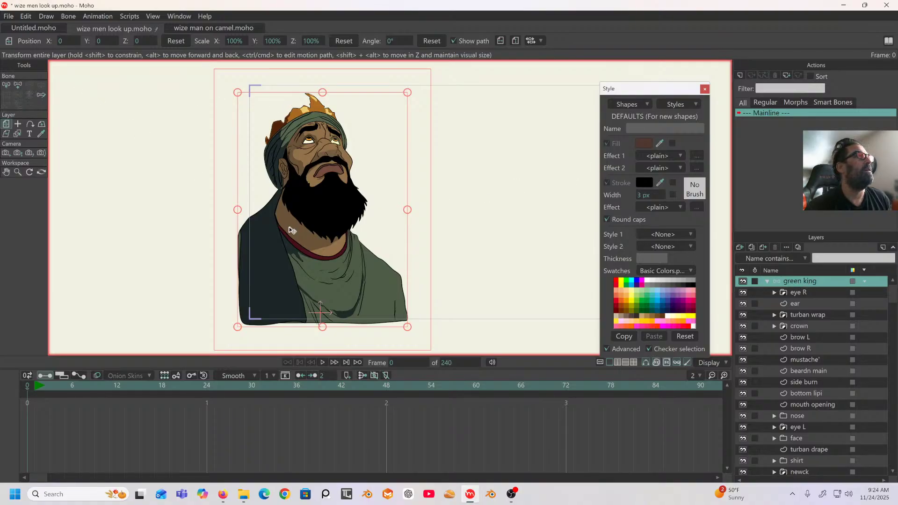
Add a horizontal bone at the figure's base and a vertical chain of three bones through the torso, neck and head.
left_click(16, 84)
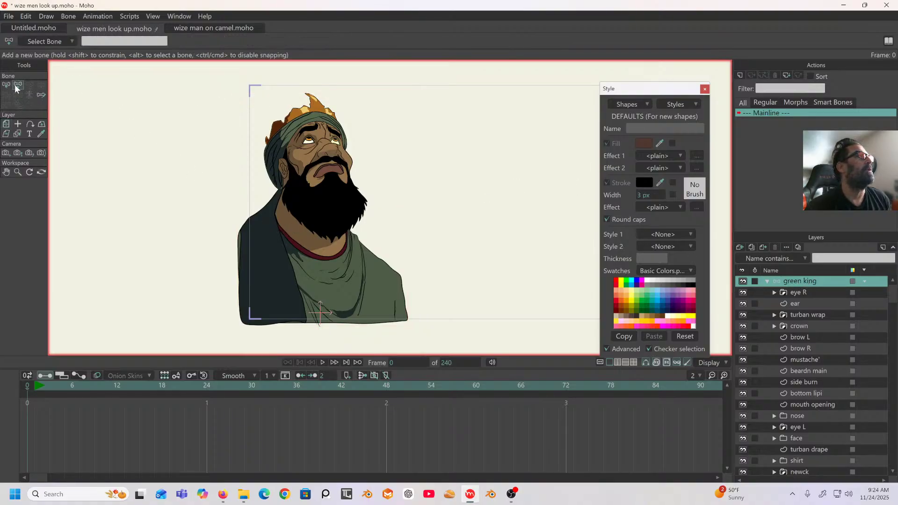
left_click_drag(312, 315, 375, 314)
left_click_drag(314, 314, 314, 101)
scroll(302, 144, "up", 2)
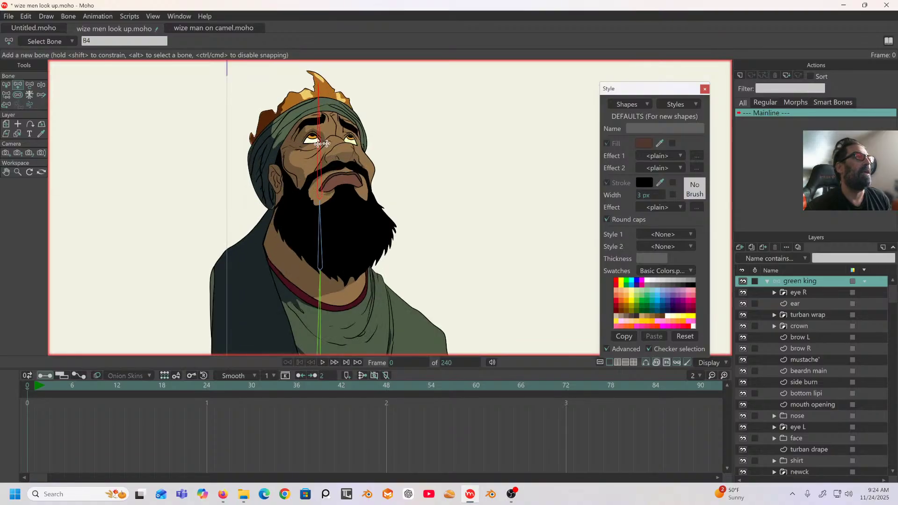
left_click_drag(327, 150, 317, 124)
scroll(317, 124, "down", 1)
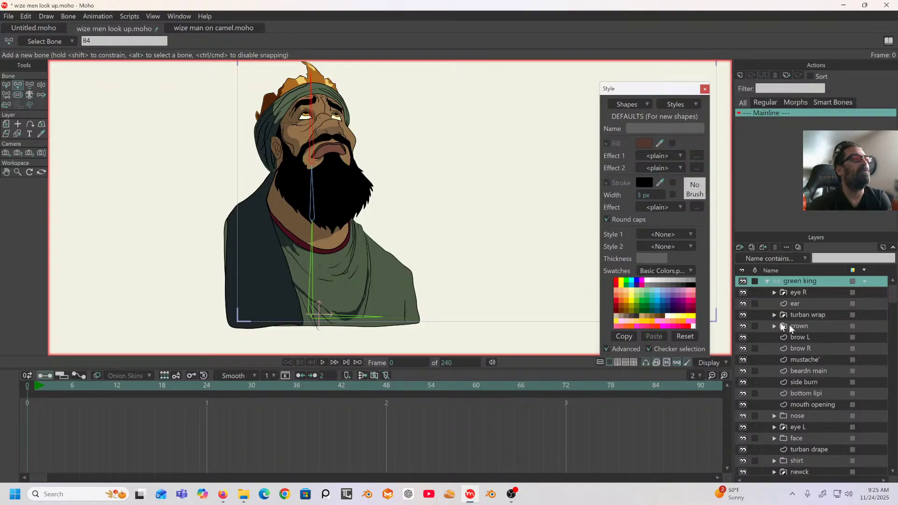
Rename the uppermost bone as head and the bone below it as neck.
left_click(6, 85)
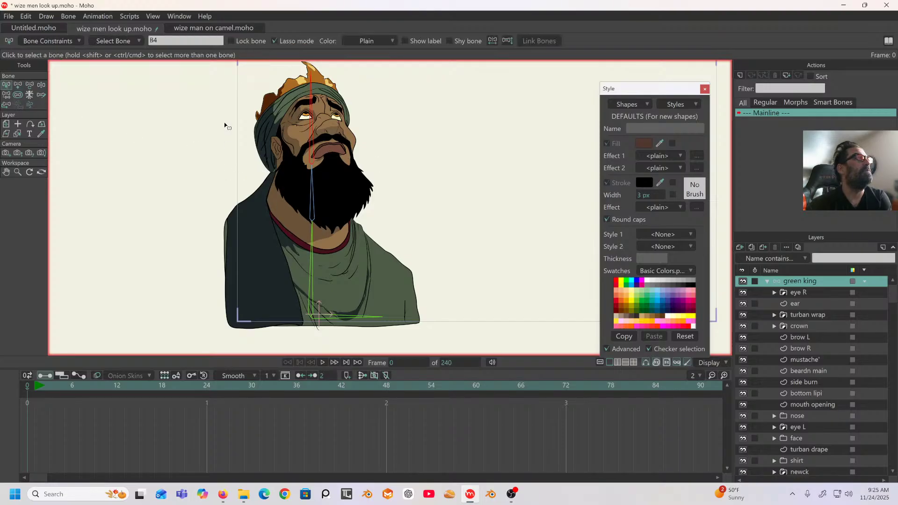
left_click(172, 40)
type("h")
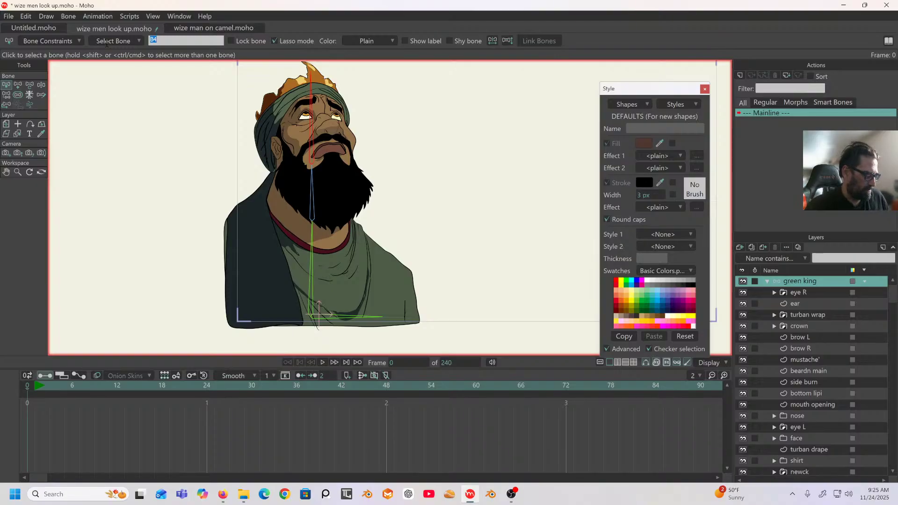
type("ead")
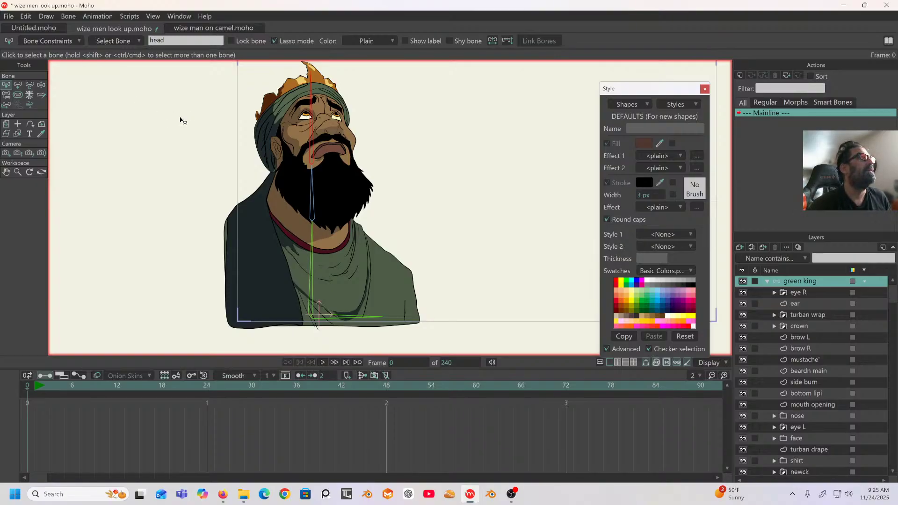
left_click(312, 204)
left_click(183, 41)
type("neck")
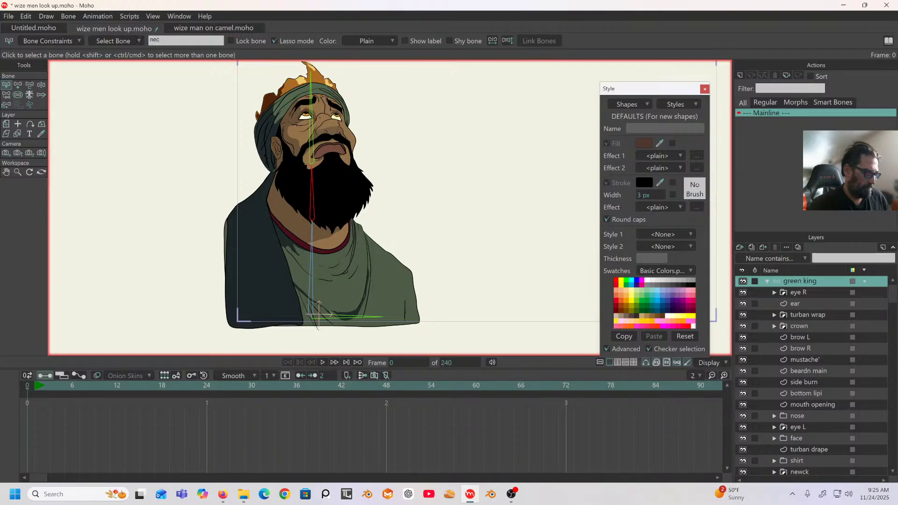
Rename the chest bone as torso and the horizontal base bone as root.
left_click(317, 242)
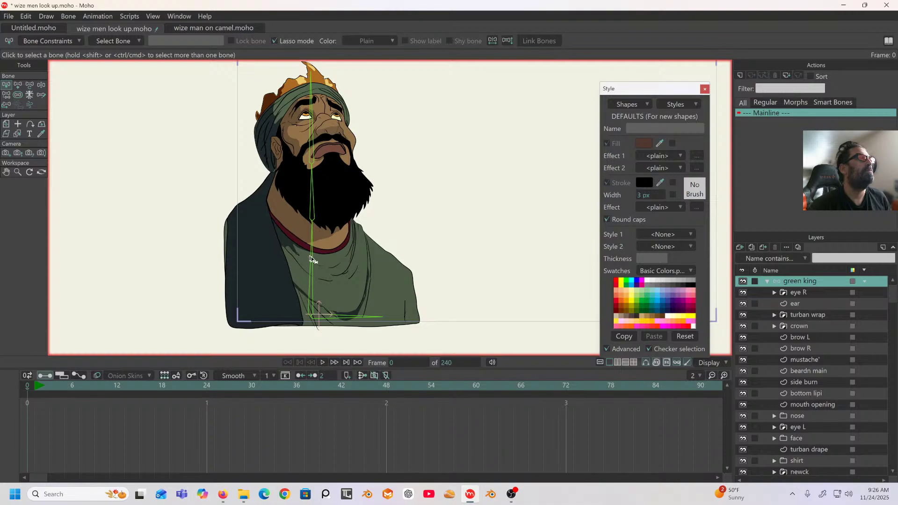
left_click(311, 257)
left_click(174, 39)
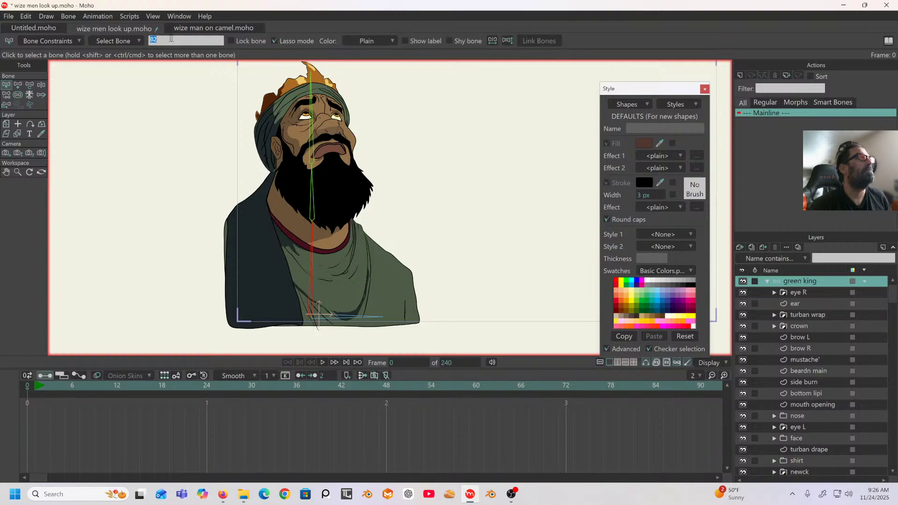
type("torso")
key("Return")
left_click(341, 316)
double_click(184, 40)
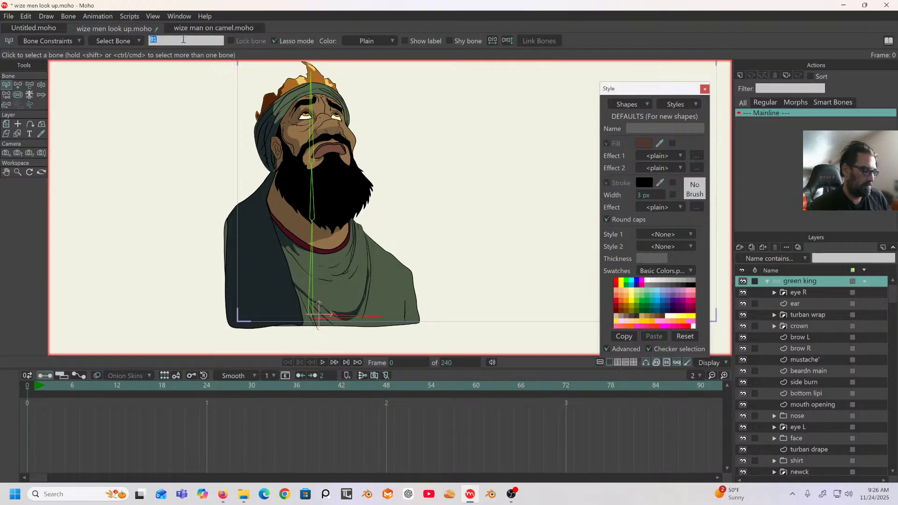
type("root")
key("Return")
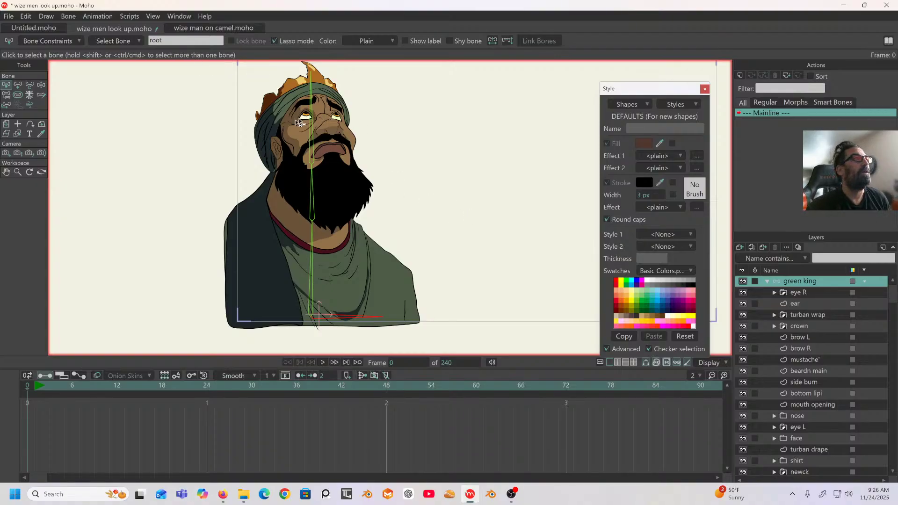
Bind the eye R layer to the head bone.
scroll(302, 120, "up", 3)
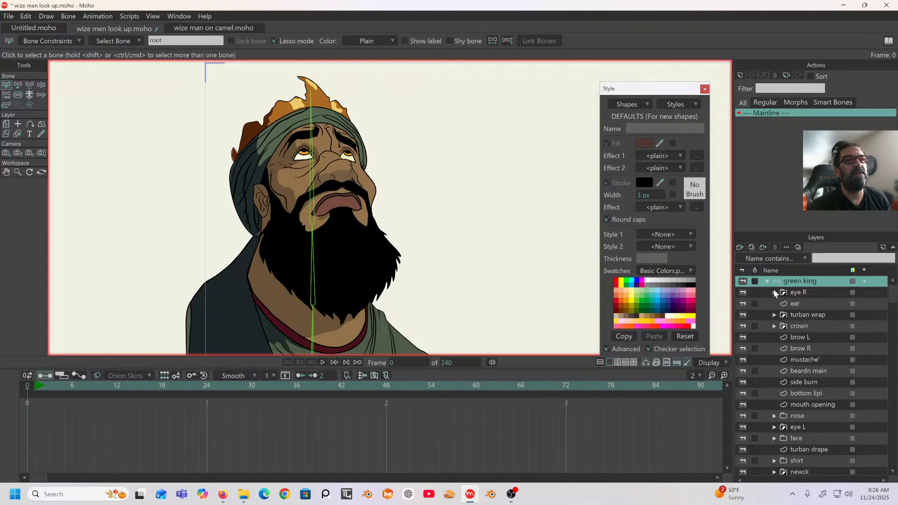
left_click(796, 292)
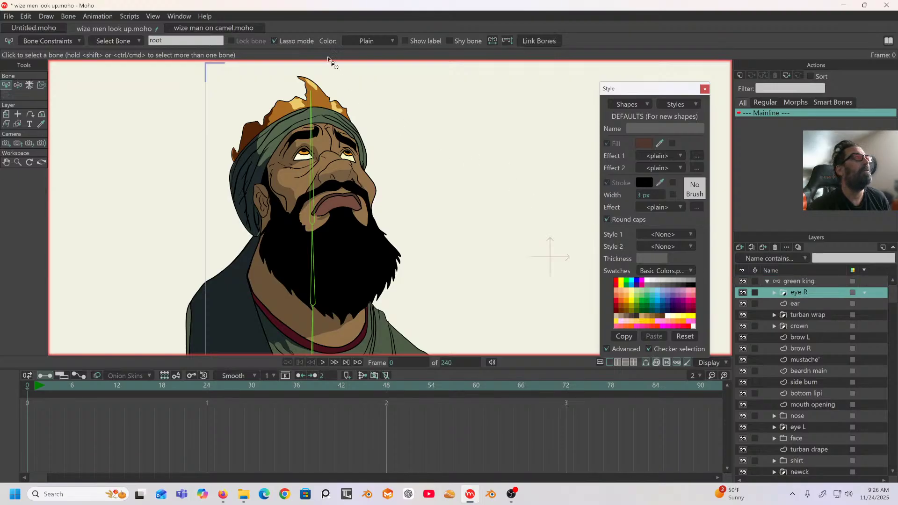
left_click(313, 170)
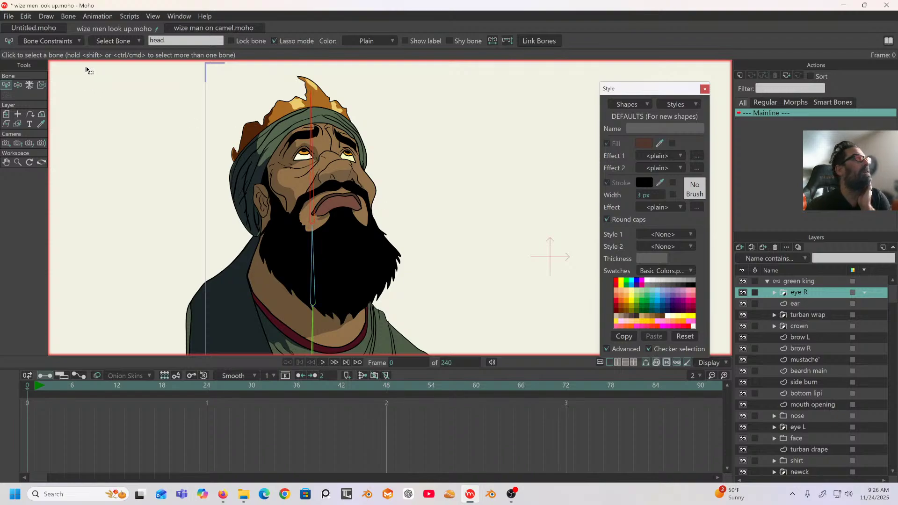
left_click(41, 85)
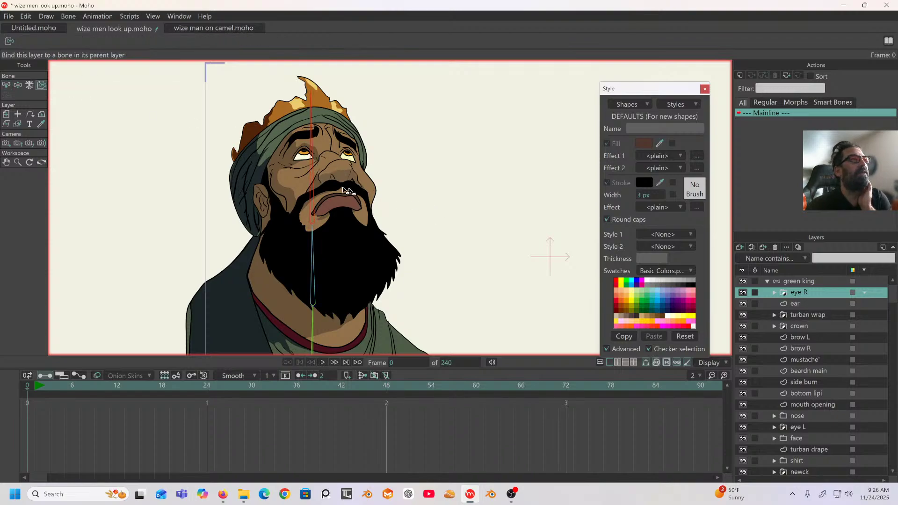
left_click(312, 184)
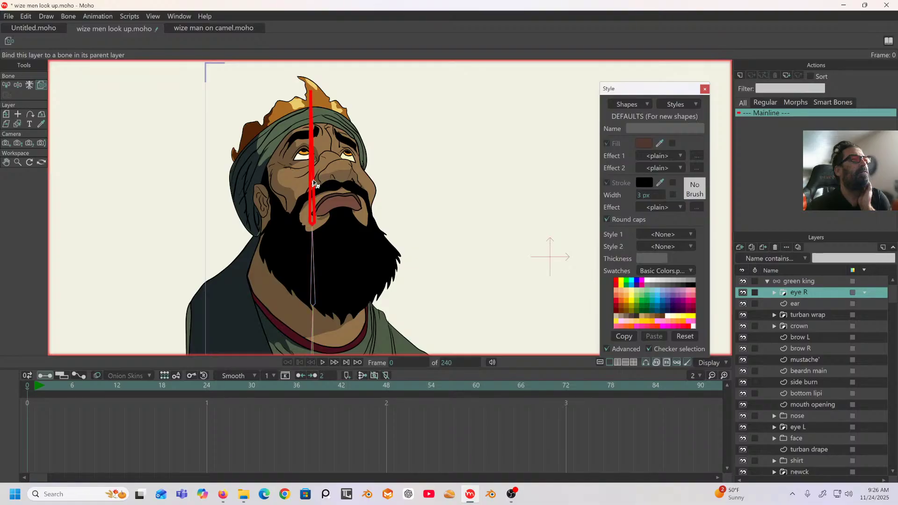
Delete the stray points below the eye from the ear layer.
left_click(798, 302)
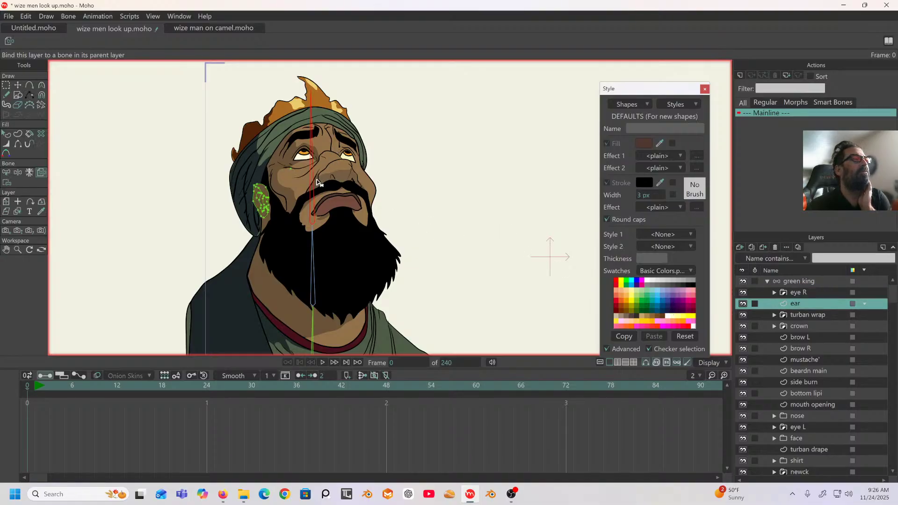
scroll(316, 182, "up", 2)
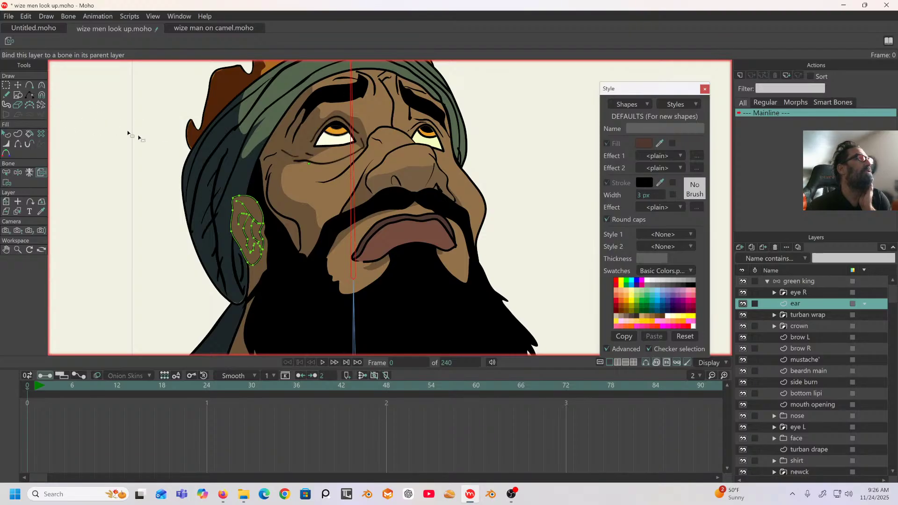
left_click(6, 86)
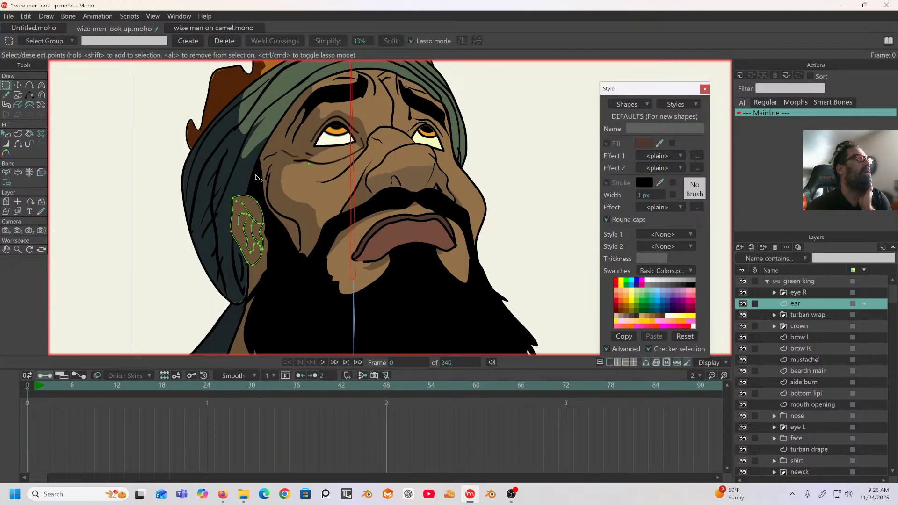
left_click(299, 157)
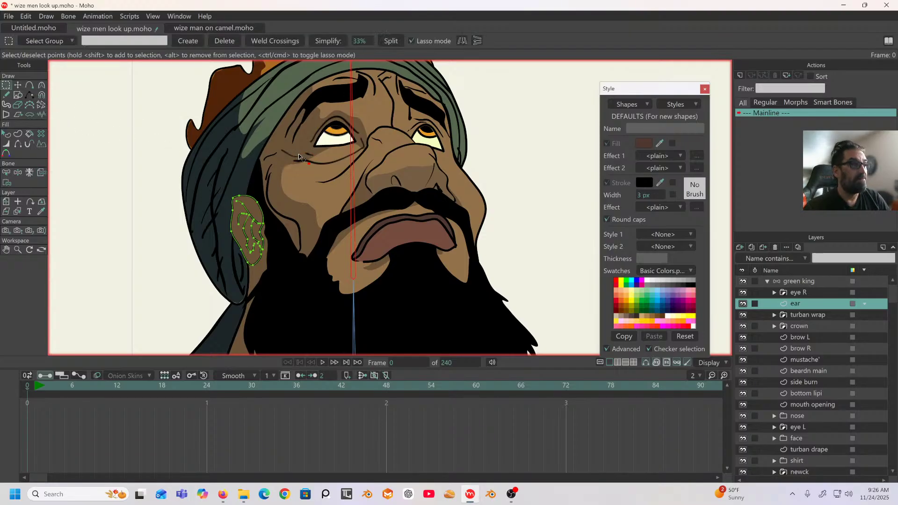
key("Delete")
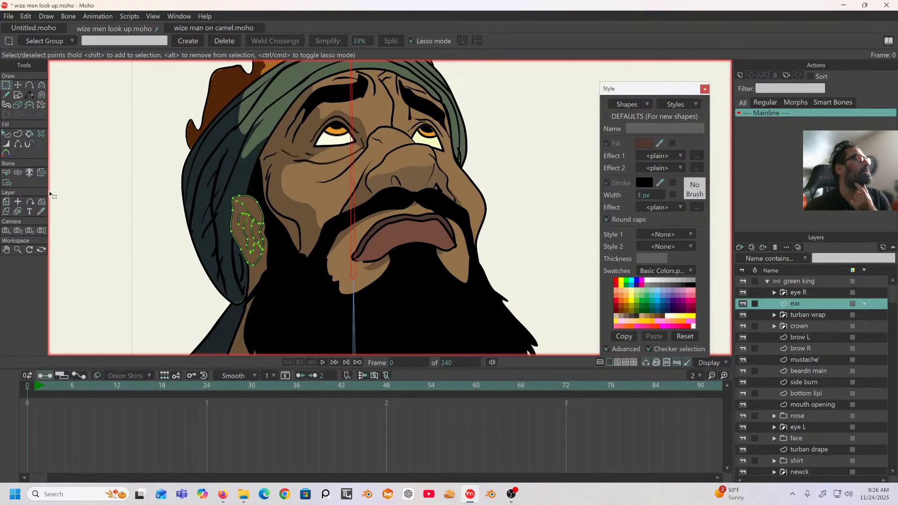
Bind the ear, turban wrap and crown layers to the head bone.
left_click(41, 174)
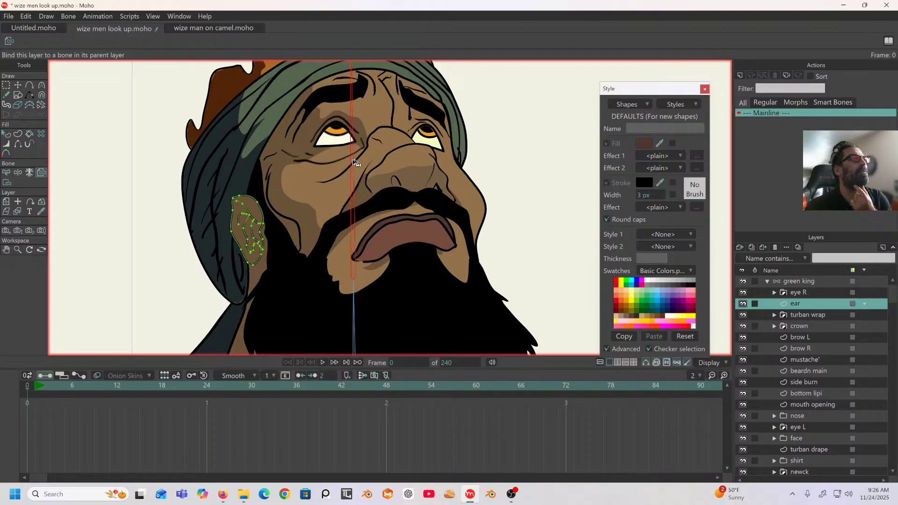
left_click(796, 313)
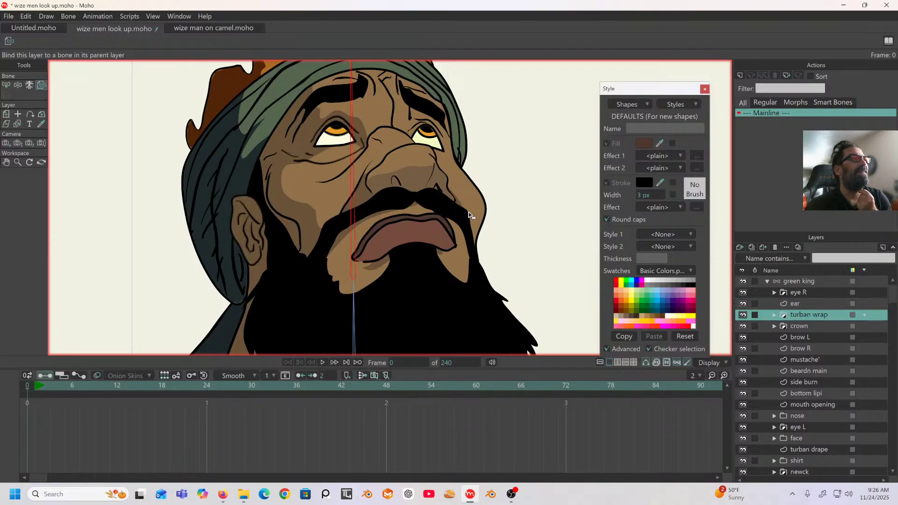
left_click(354, 182)
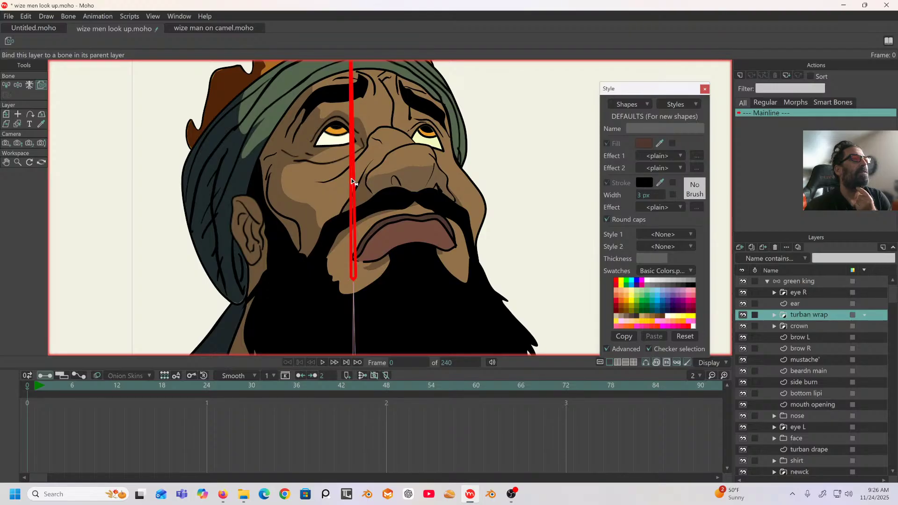
scroll(354, 181, "down", 1)
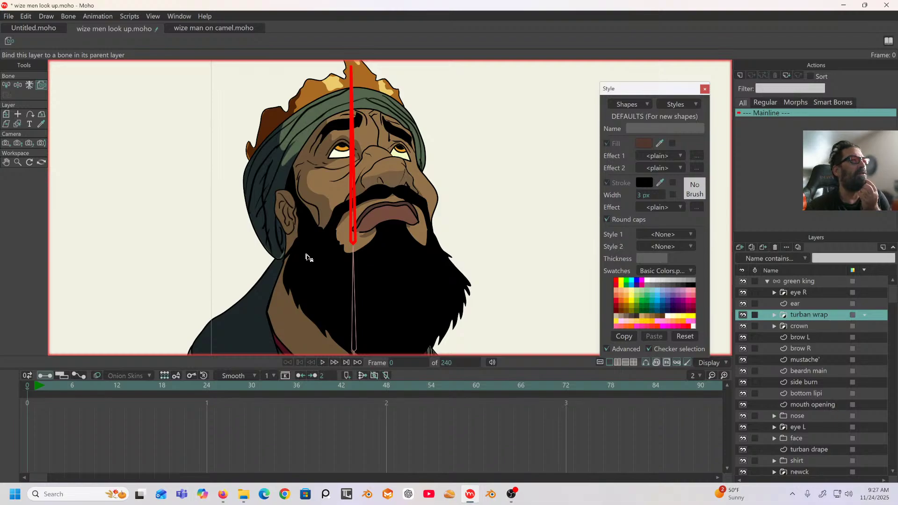
left_click(810, 326)
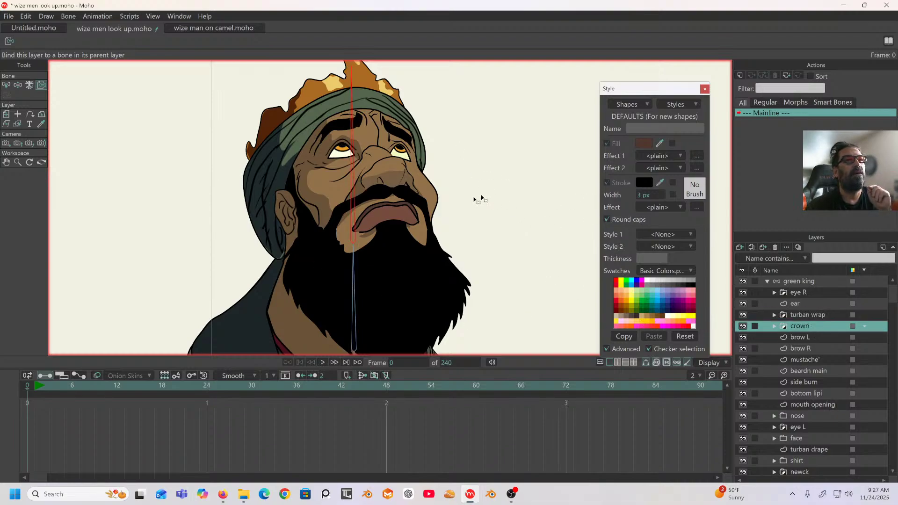
left_click(353, 159)
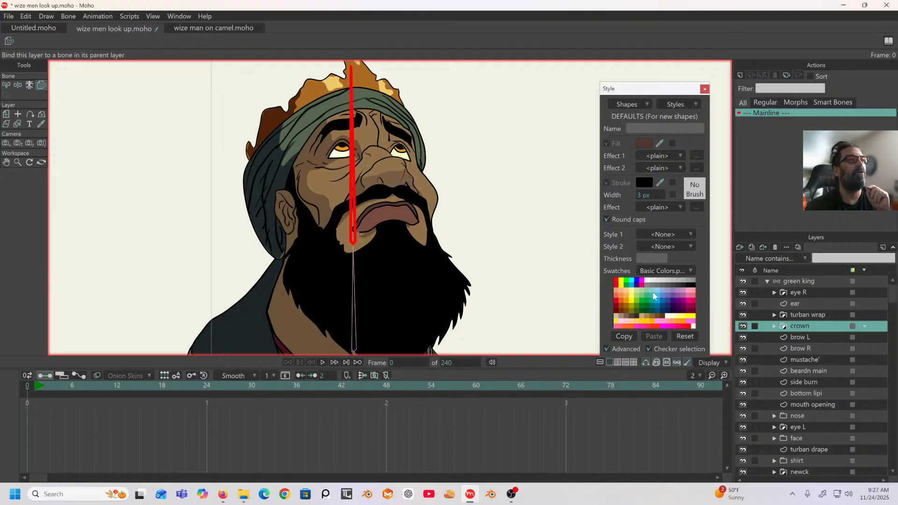
Bind the brow L, brow R and mustache' layers to the head bone.
left_click(792, 339)
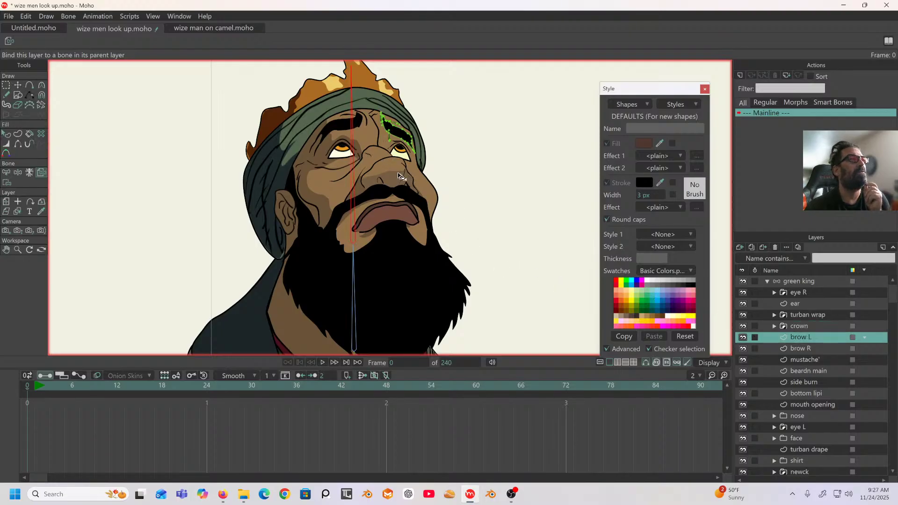
left_click(802, 347)
left_click(354, 193)
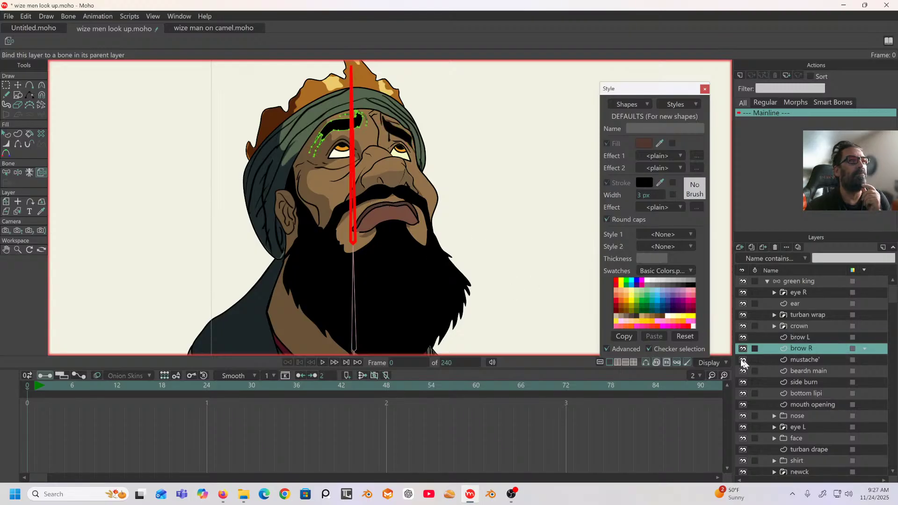
left_click(793, 358)
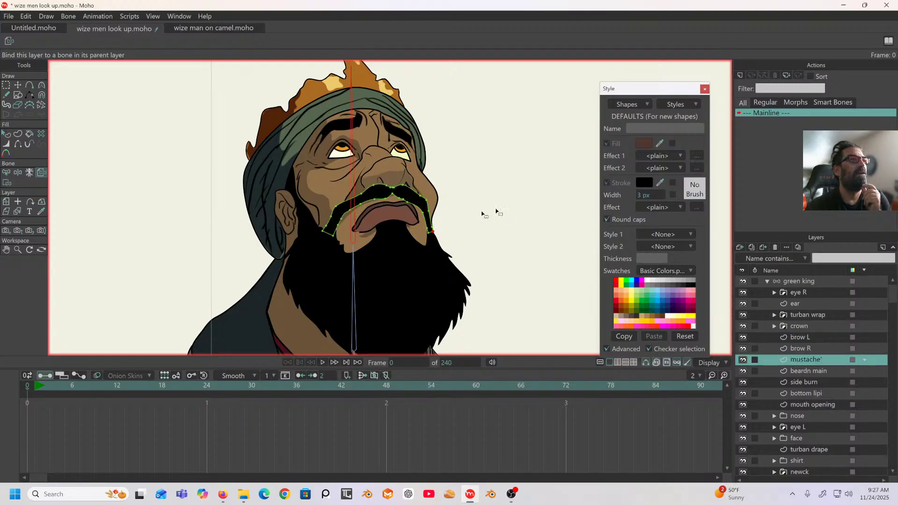
left_click(353, 218)
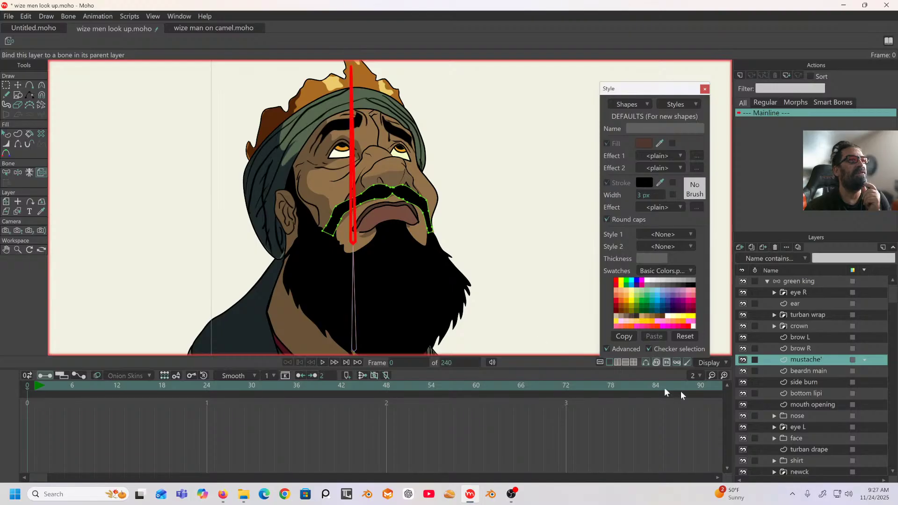
Bind the beardn main, side burn and bottom lipi layers to the head bone.
left_click(802, 370)
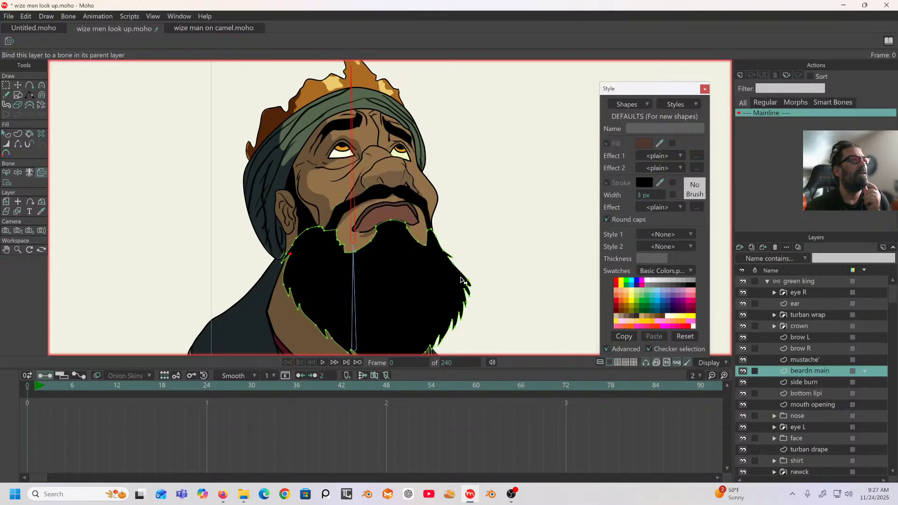
left_click(354, 218)
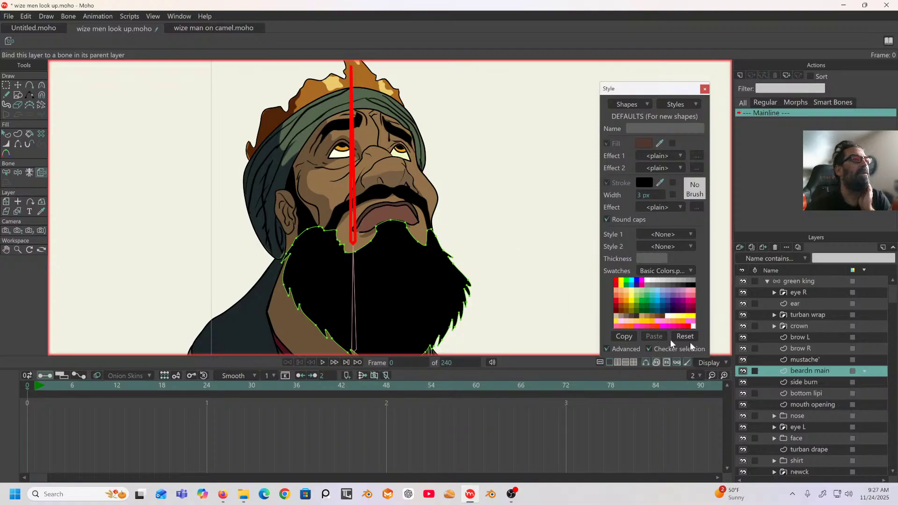
left_click(812, 387)
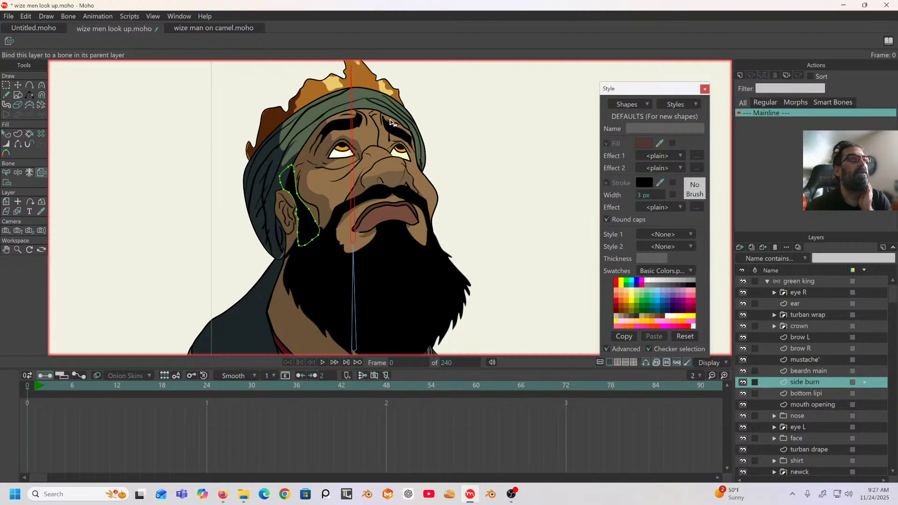
left_click(354, 169)
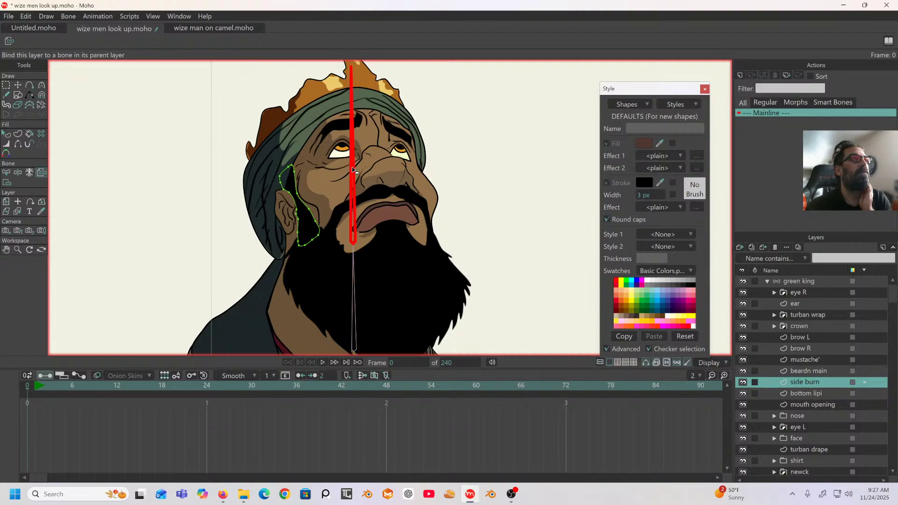
left_click(806, 392)
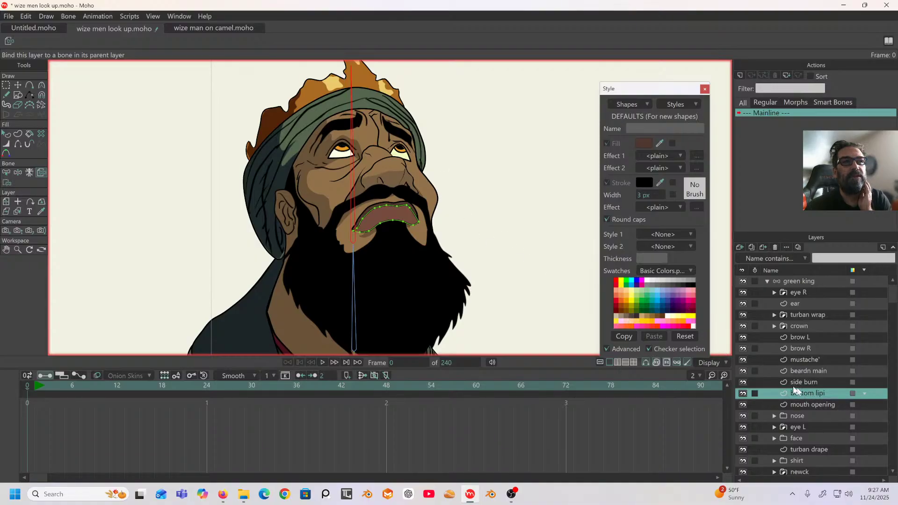
left_click(353, 204)
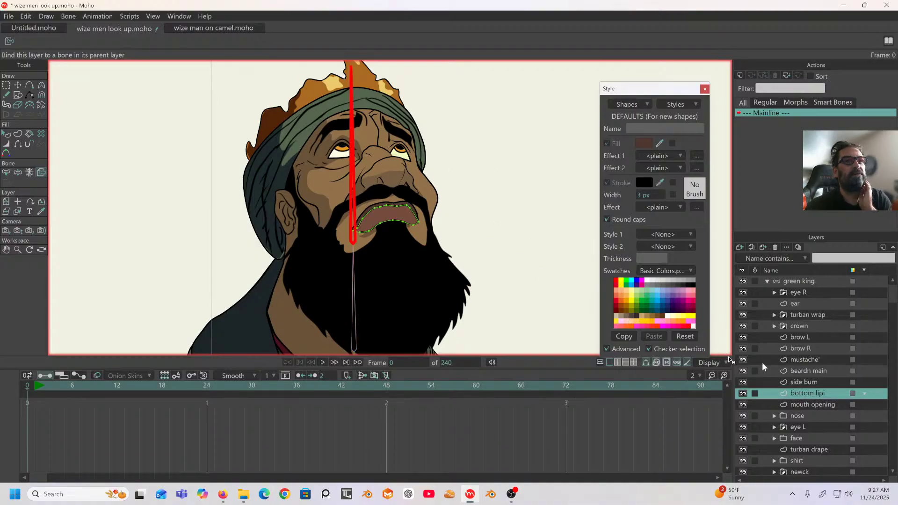
Bind the mouth opening, nose, eye L and face layers to the head bone.
left_click(805, 404)
left_click(354, 237)
scroll(801, 380, "down", 1)
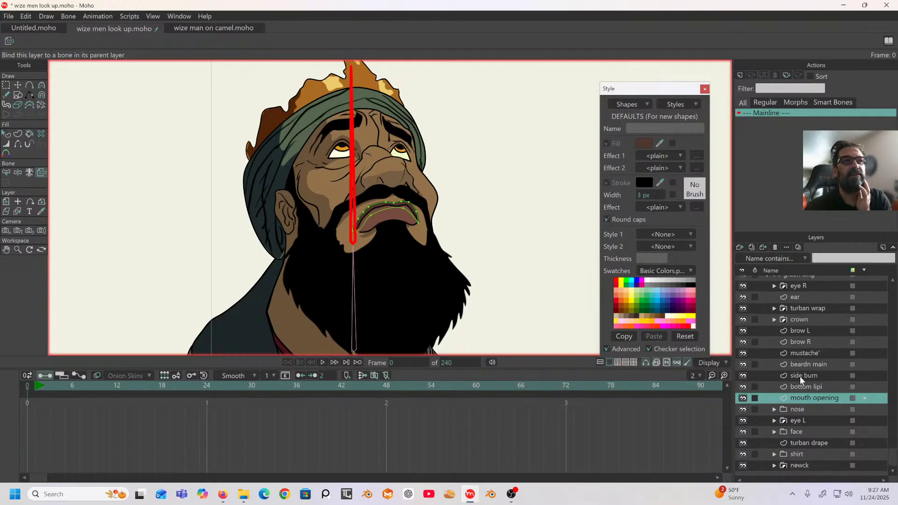
left_click(798, 408)
left_click(353, 203)
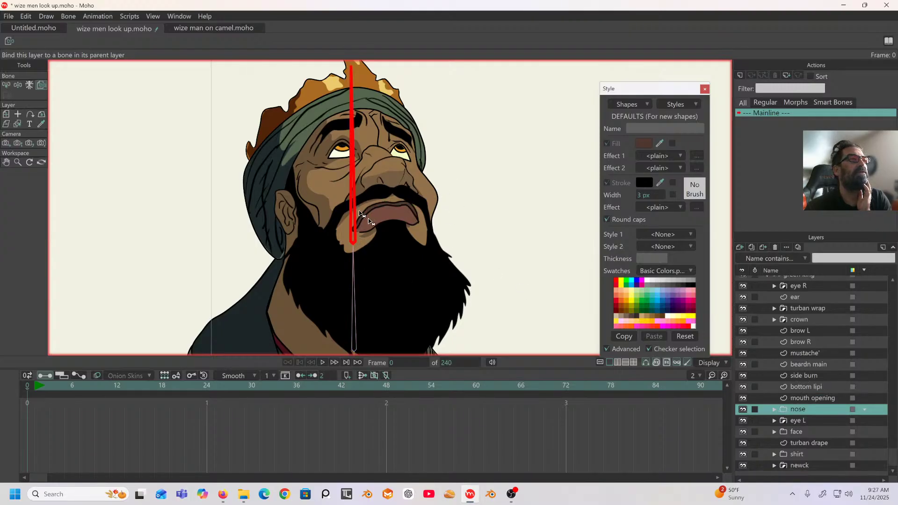
left_click(801, 420)
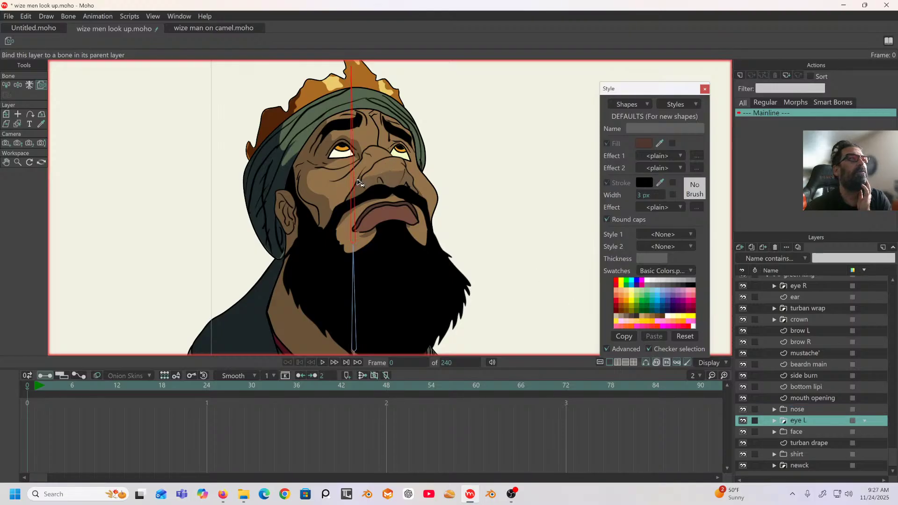
left_click(793, 431)
left_click(353, 227)
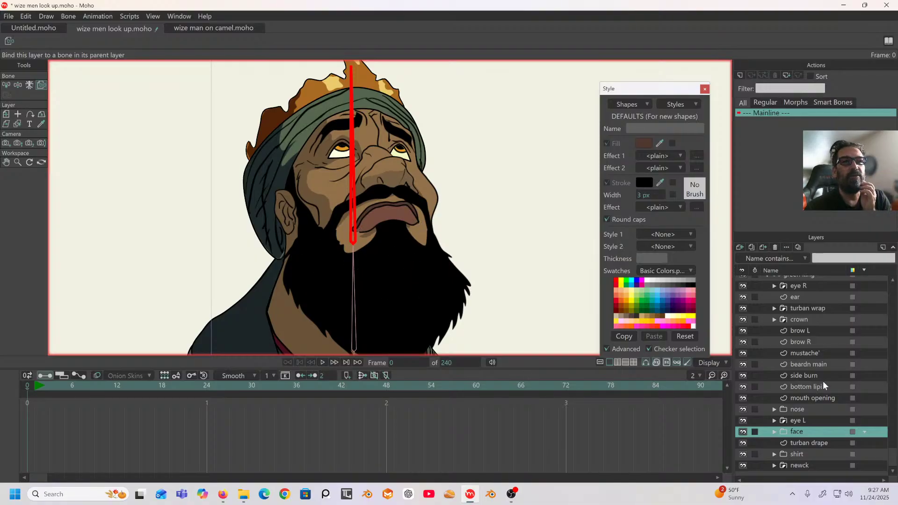
Bind the topmost points of the turban drape layer, just below the ear, to the head bone.
left_click_drag(451, 189, 421, 109)
scroll(420, 107, "down", 3)
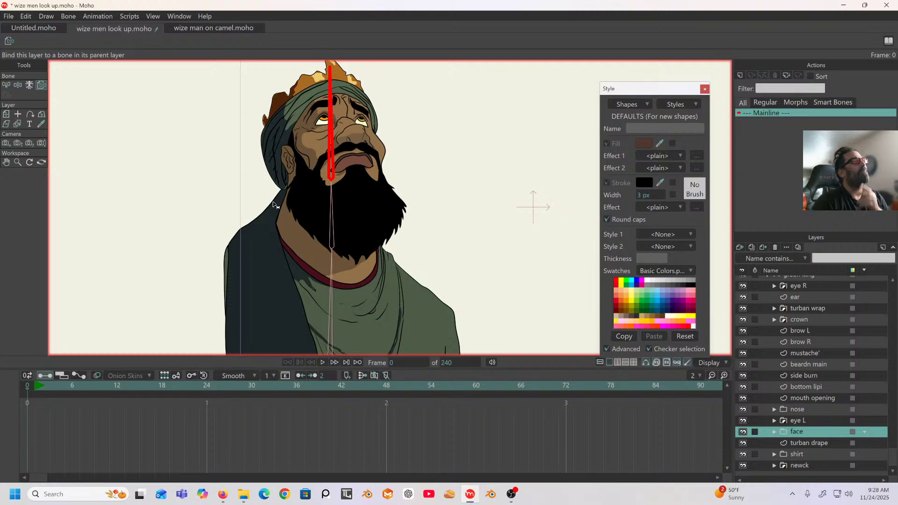
left_click(5, 86)
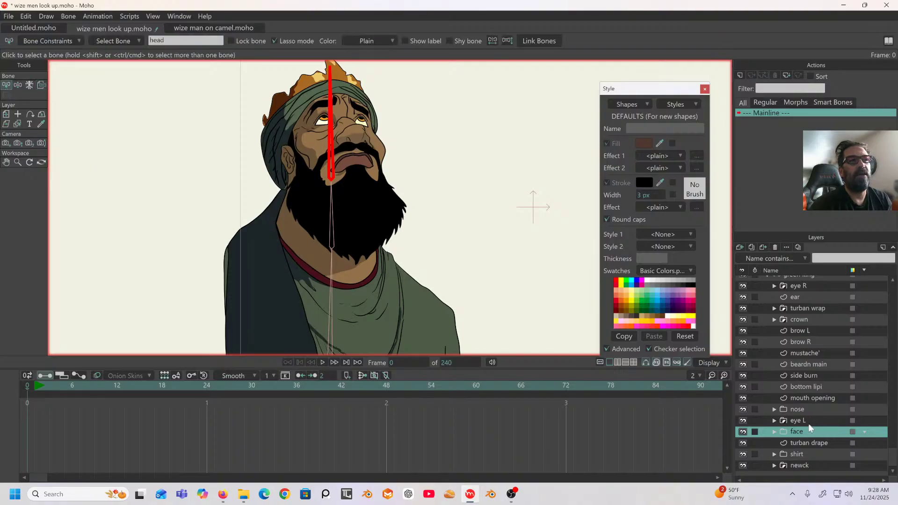
left_click(791, 442)
left_click_drag(386, 159, 390, 126)
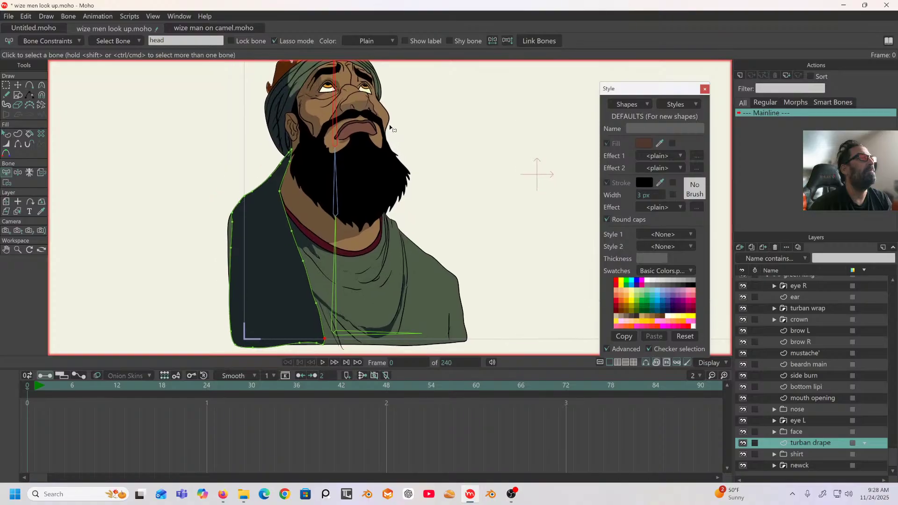
left_click_drag(221, 126, 219, 139)
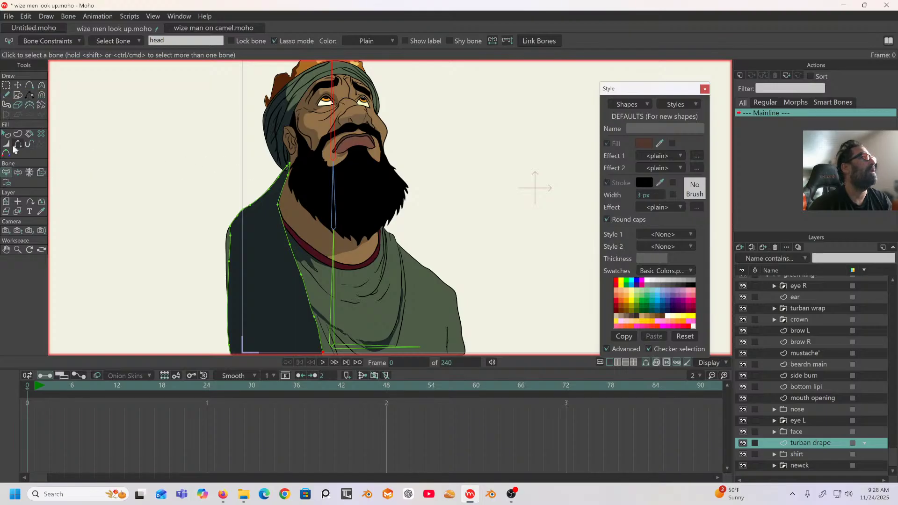
left_click(7, 182)
left_click_drag(286, 140, 276, 158)
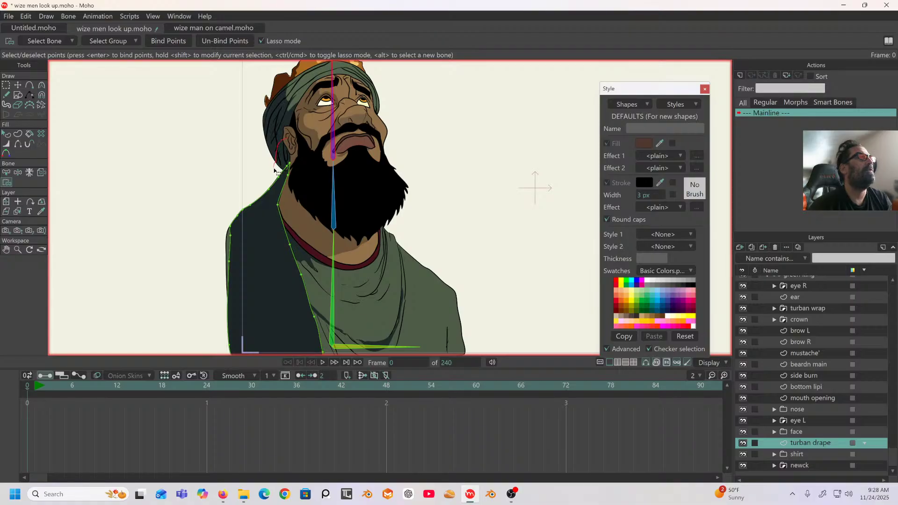
left_click_drag(279, 182, 320, 153)
left_click(154, 41)
Bind the turban drape's points between its top tip and the shoulder to the neck bone.
left_click(7, 172)
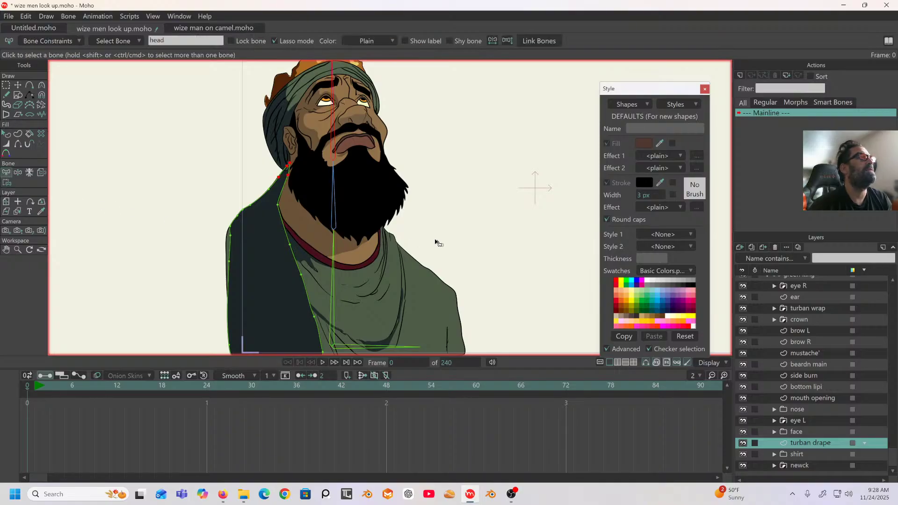
left_click(333, 190)
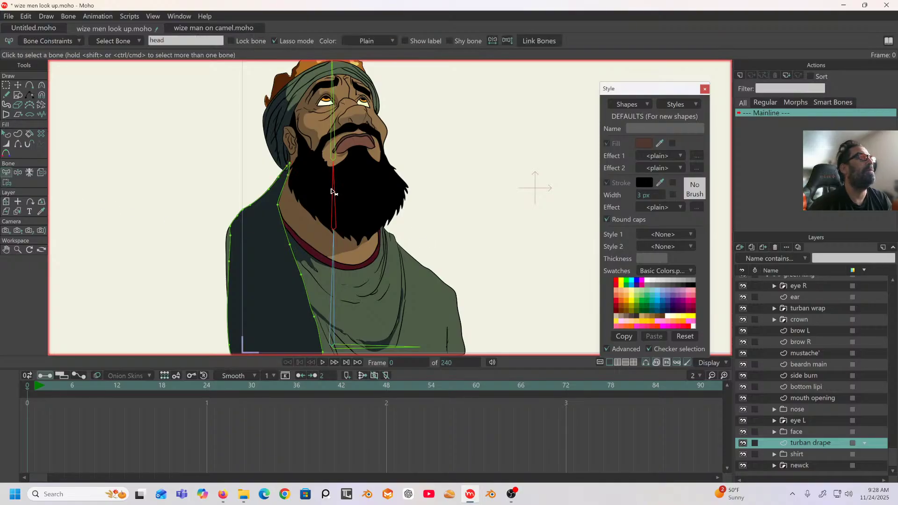
left_click(7, 183)
left_click_drag(281, 180, 237, 192)
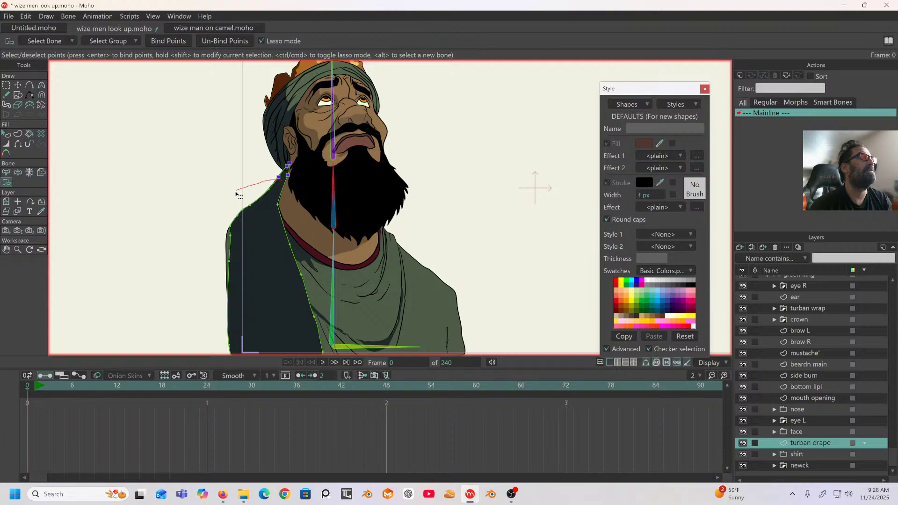
left_click_drag(288, 216, 316, 201)
left_click(175, 40)
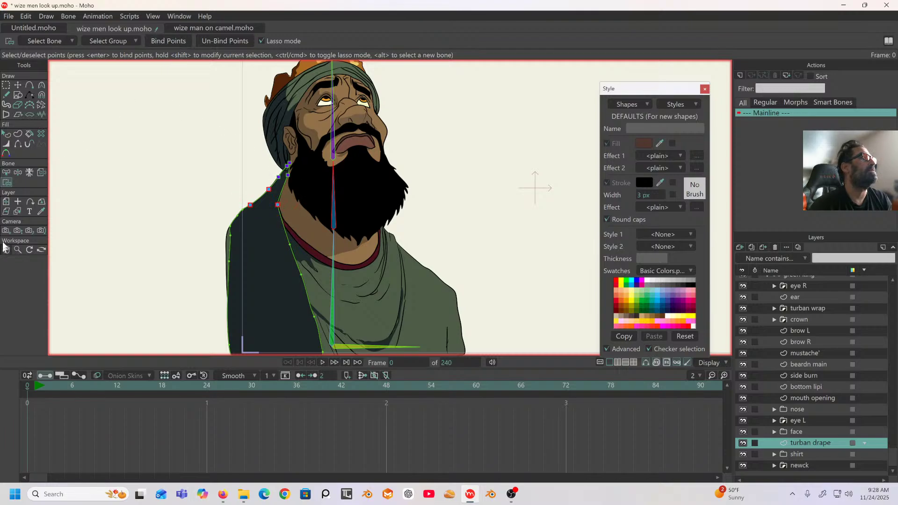
Bind all remaining turban drape points, from the shoulder down to the hem, to the torso bone.
left_click(6, 171)
left_click(334, 269)
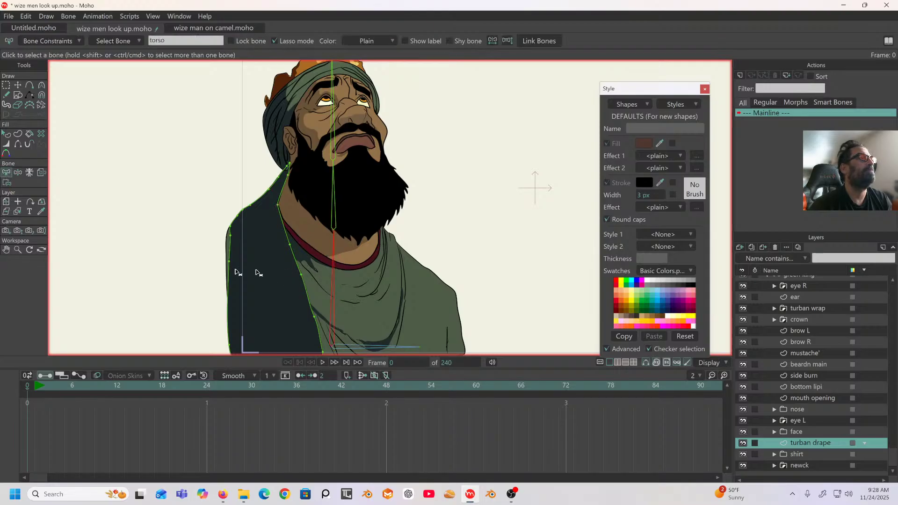
left_click(6, 184)
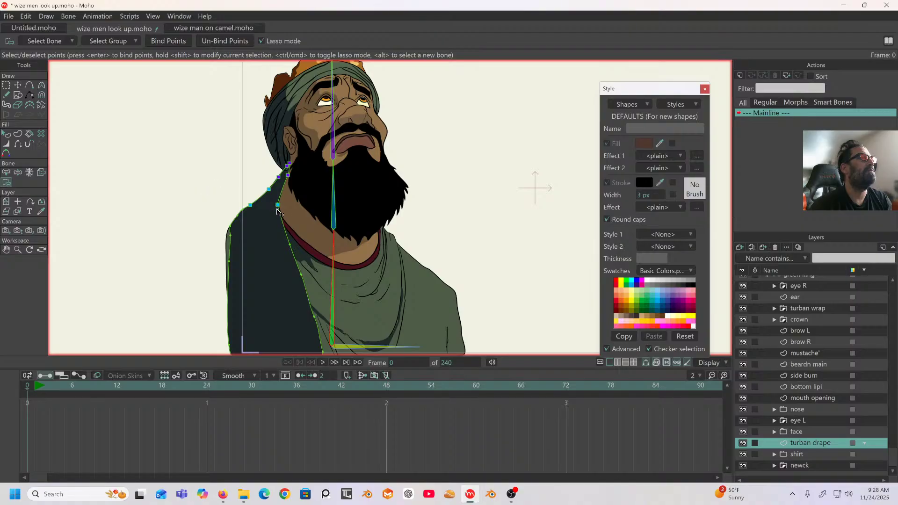
mouse_move(248, 213)
left_mouse_down()
mouse_move(198, 219)
mouse_move(200, 282)
mouse_move(192, 277)
mouse_move(211, 344)
mouse_move(297, 388)
mouse_move(341, 339)
mouse_move(324, 232)
left_mouse_up()
left_click(168, 40)
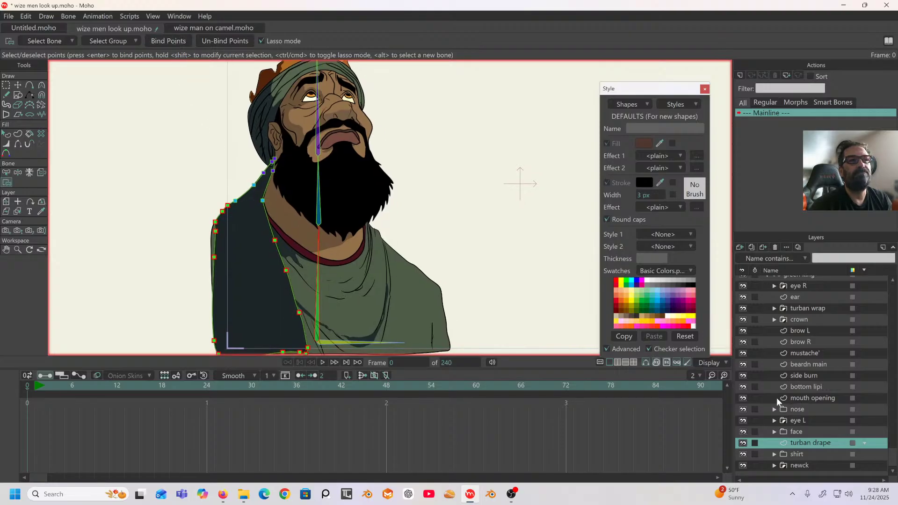
Bind the whole shirt layer to the torso bone.
left_click(799, 452)
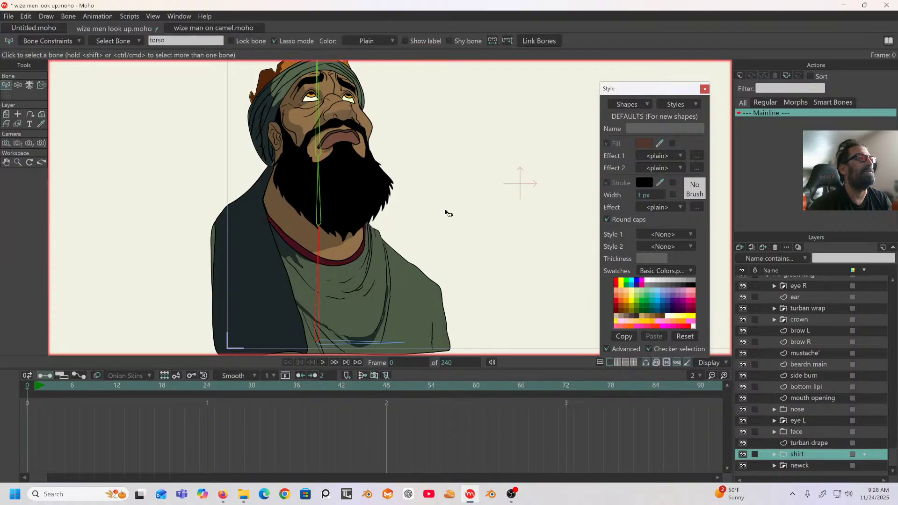
left_click_drag(451, 210, 423, 176)
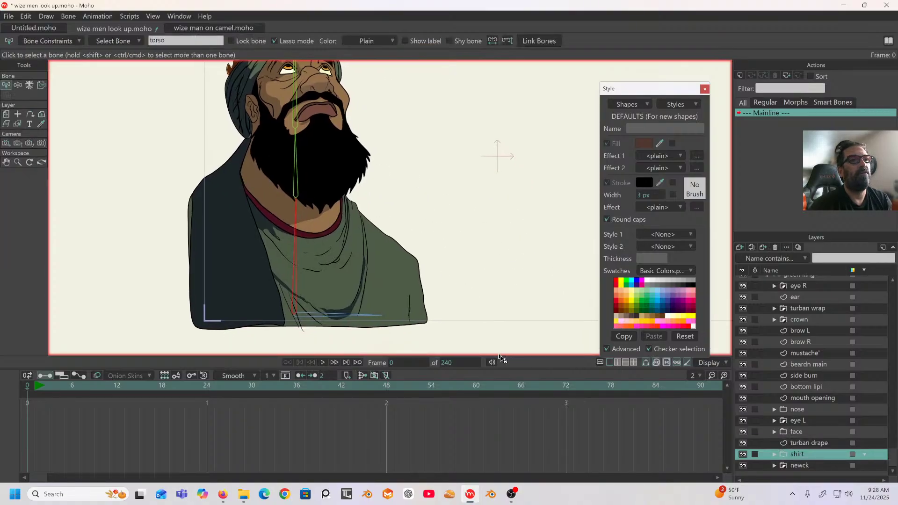
left_click(42, 86)
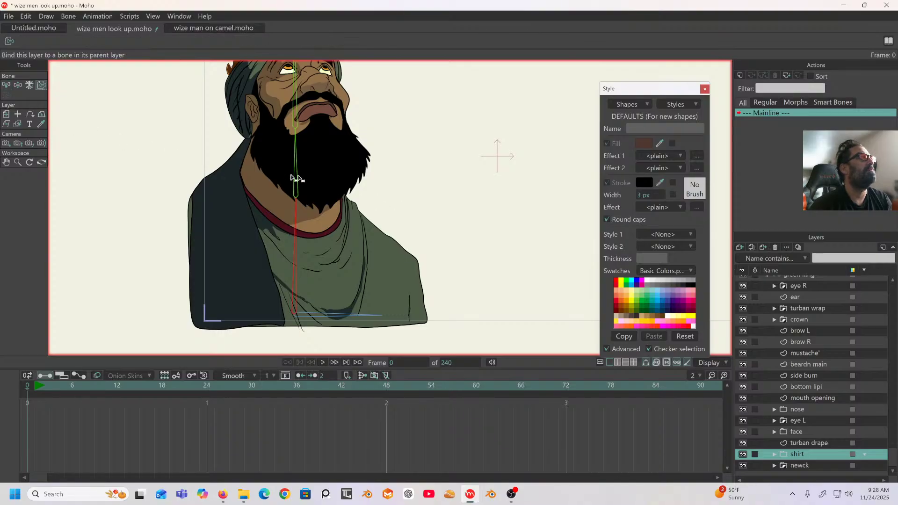
left_click(296, 228)
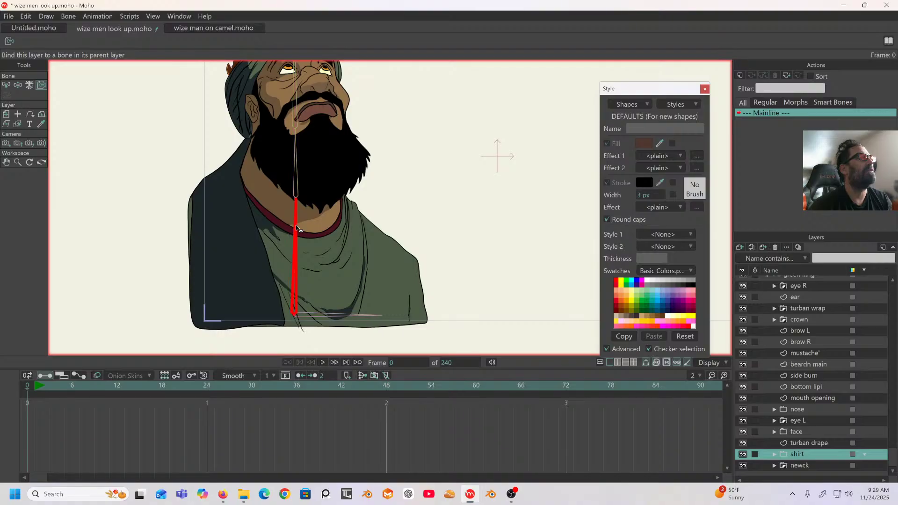
Bind the lower collar points of the neck layer inside the newck group to the torso bone.
left_click(807, 462)
left_click(774, 464)
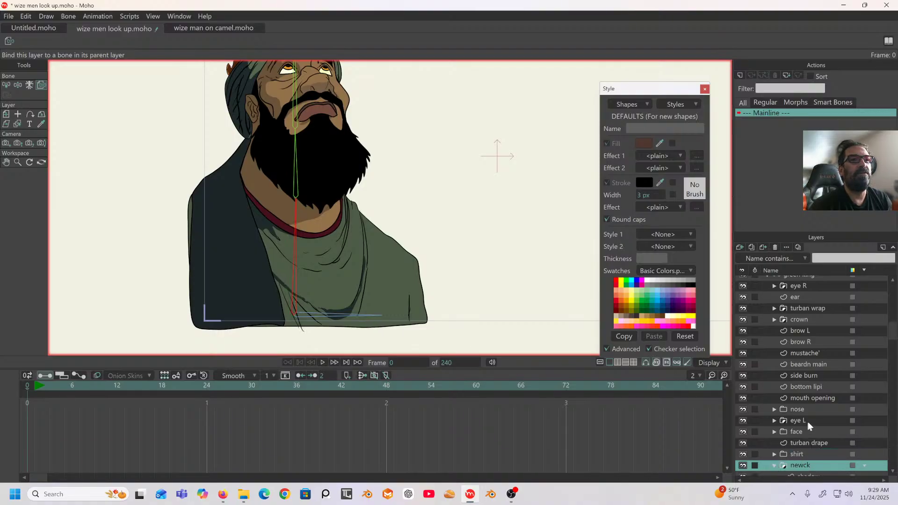
scroll(808, 422, "down", 1)
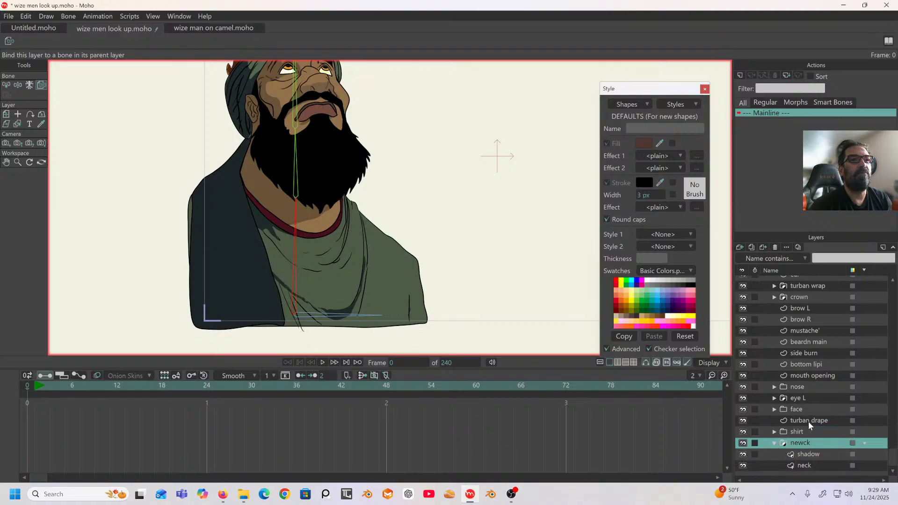
left_click(805, 465)
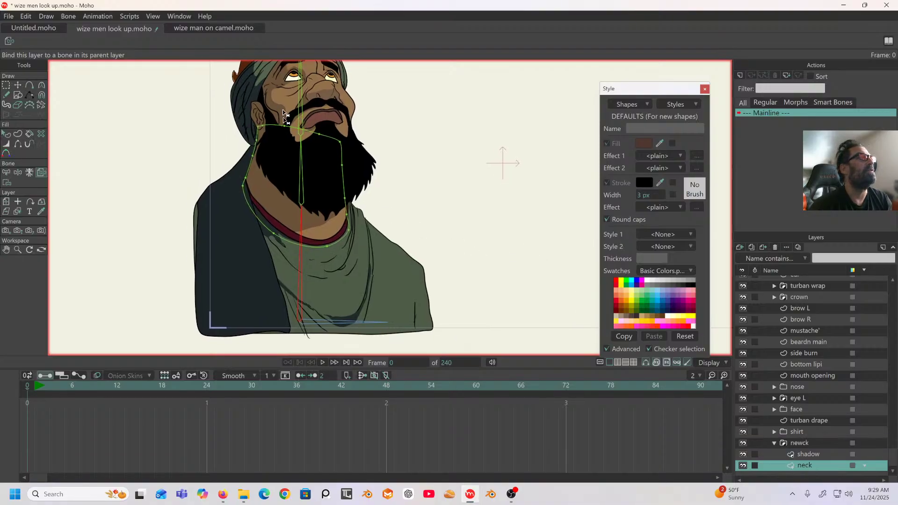
left_click(6, 173)
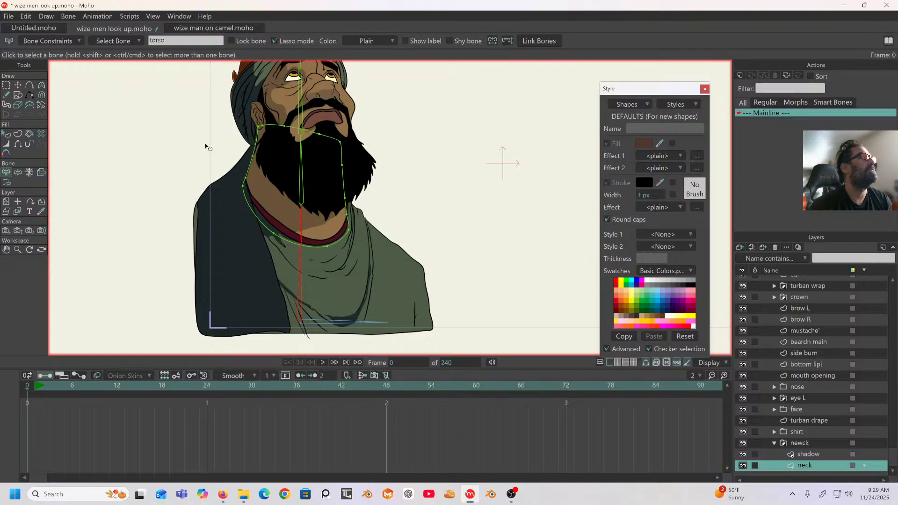
left_click(6, 183)
mouse_move(248, 188)
left_mouse_down()
mouse_move(228, 192)
mouse_move(284, 270)
mouse_move(370, 248)
mouse_move(352, 215)
mouse_move(283, 219)
left_mouse_up()
left_click(163, 41)
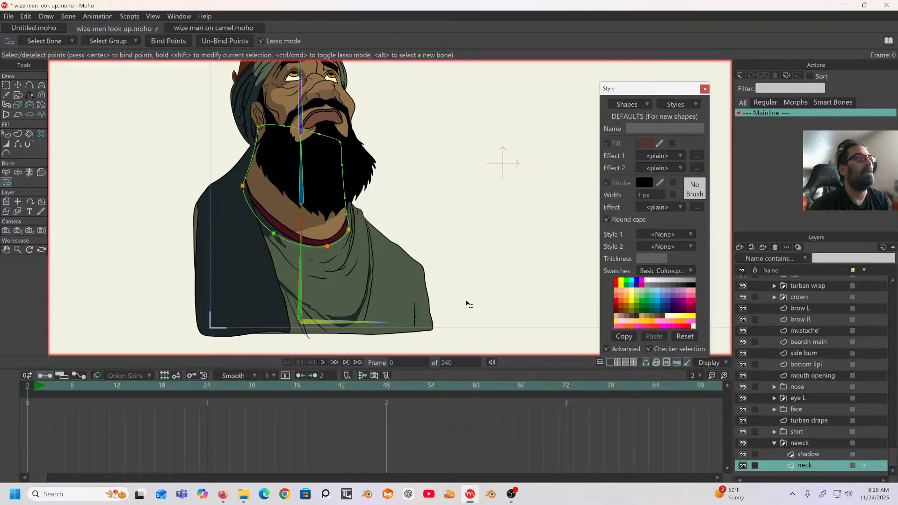
Bind the neck layer's points along both sides, between the collar and the jaw, to the neck bone.
left_click(7, 173)
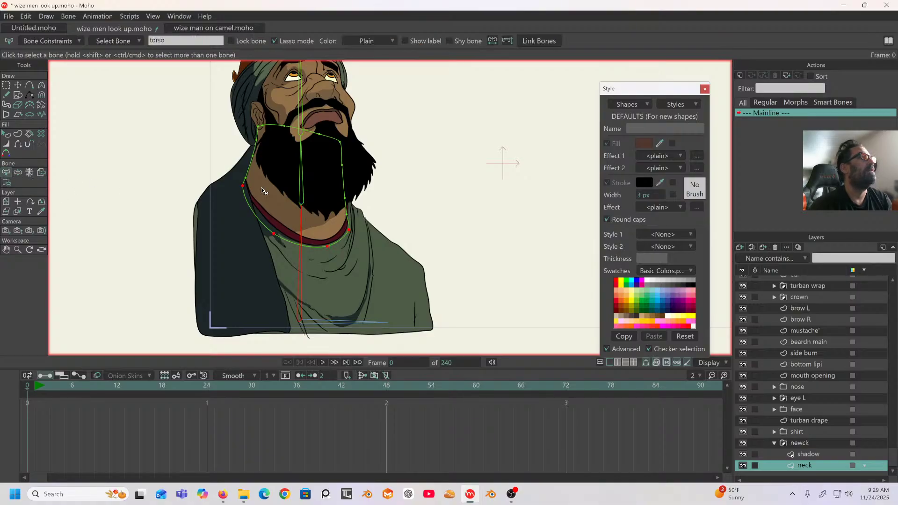
left_click(301, 186)
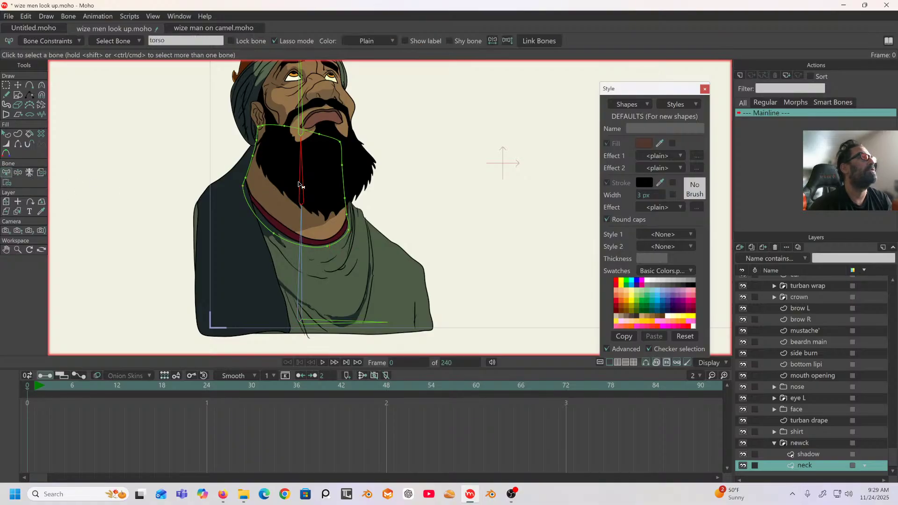
left_click(7, 183)
left_click_drag(246, 147, 251, 187)
mouse_move(339, 221)
left_mouse_down()
mouse_move(381, 183)
mouse_move(330, 152)
mouse_move(281, 140)
left_mouse_up()
left_click(167, 39)
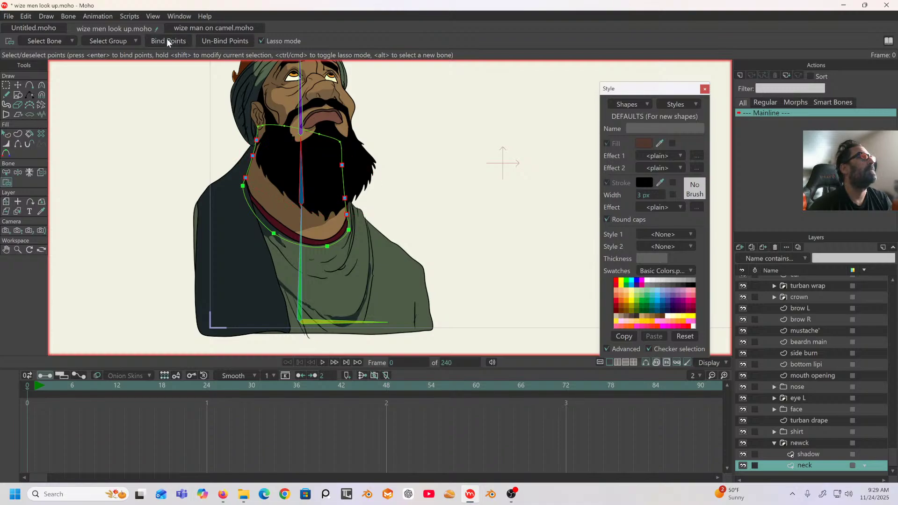
Bind the neck layer's upper points along the jaw line to the head bone.
left_click(7, 172)
left_click(299, 119)
left_click(6, 183)
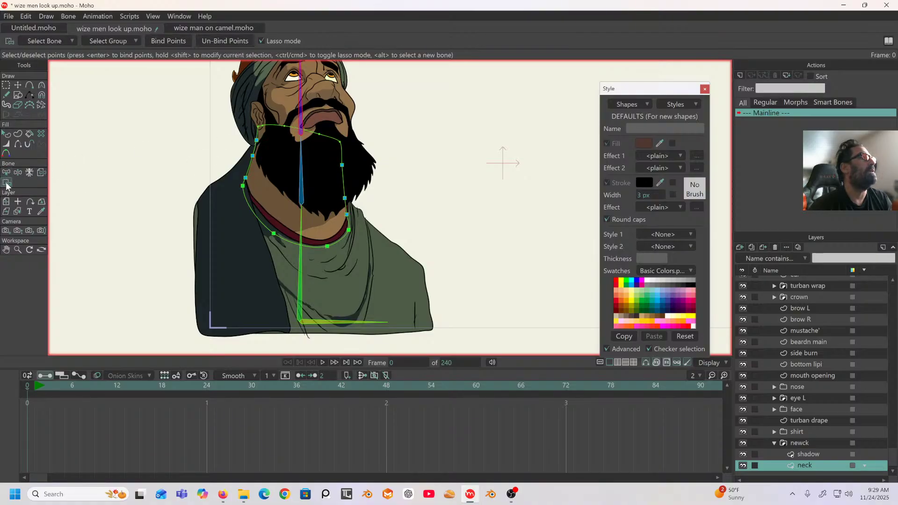
mouse_move(337, 111)
left_mouse_down()
mouse_move(240, 130)
mouse_move(339, 147)
mouse_move(355, 123)
left_mouse_up()
left_click(177, 40)
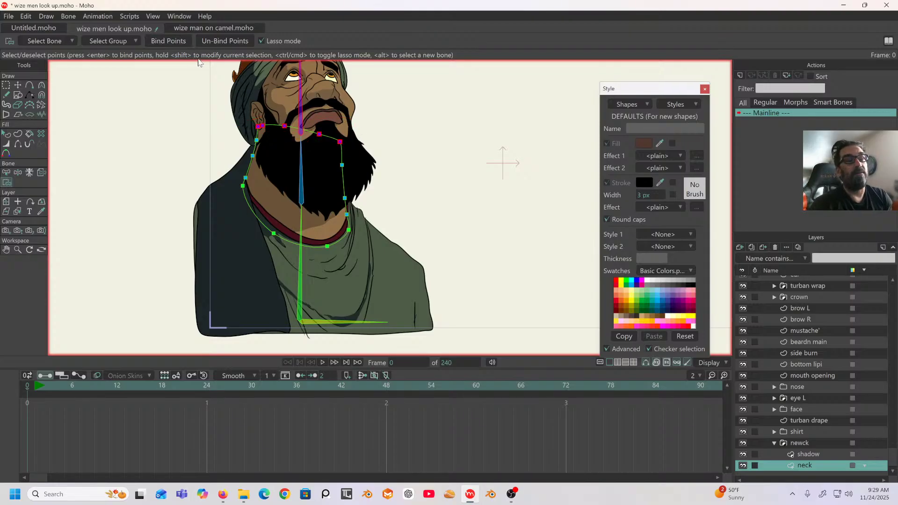
Bind the upper and jaw-side points of the shadow layer in the newck group to the neck bone.
left_click_drag(390, 190, 382, 245)
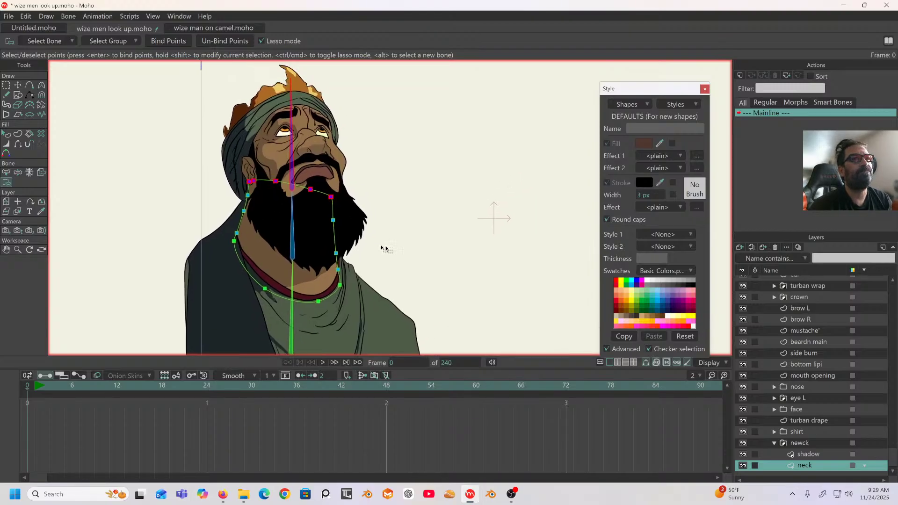
left_click(799, 454)
left_click_drag(487, 223, 485, 158)
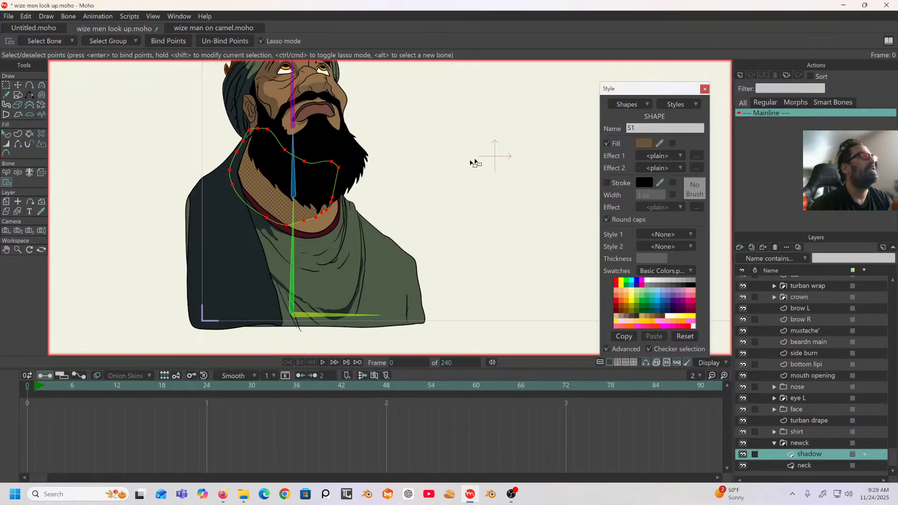
left_click(7, 173)
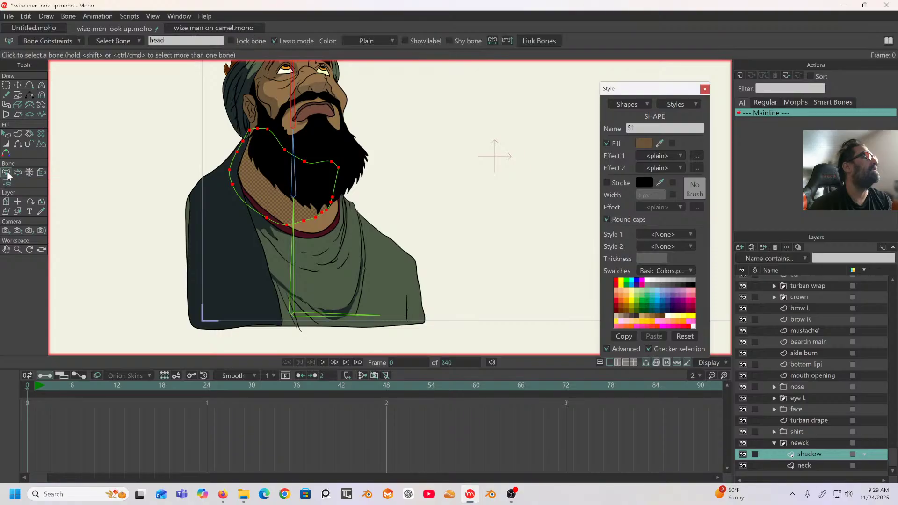
left_click(289, 184)
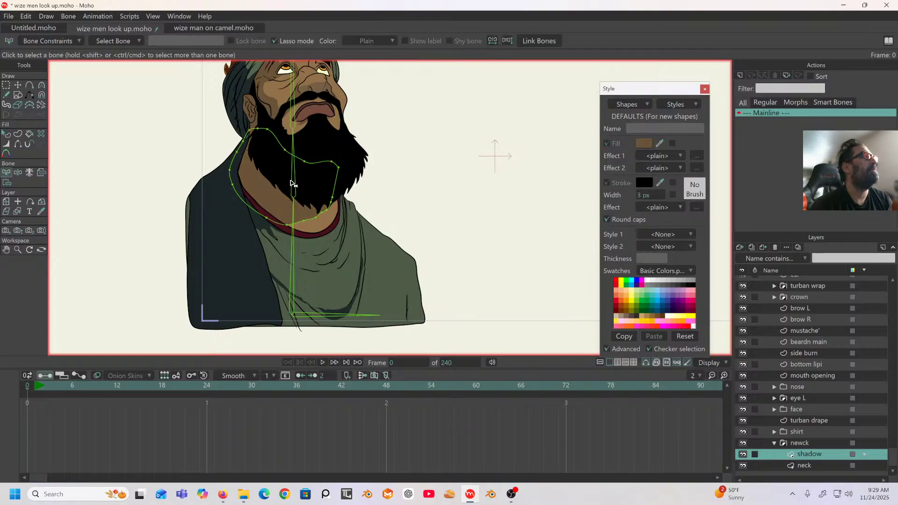
left_click(291, 183)
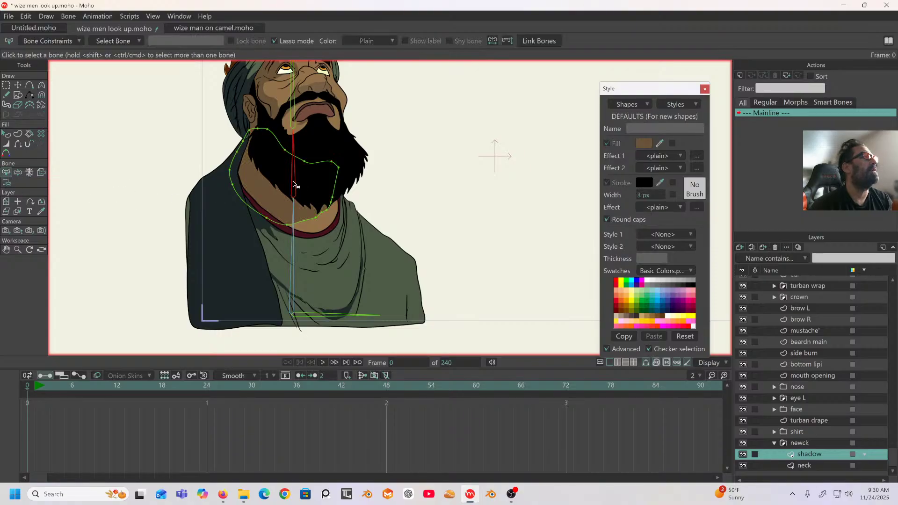
left_click(7, 182)
mouse_move(255, 111)
left_mouse_down()
mouse_move(235, 115)
mouse_move(219, 134)
mouse_move(232, 162)
mouse_move(259, 186)
mouse_move(332, 209)
mouse_move(362, 151)
mouse_move(295, 97)
mouse_move(241, 112)
left_mouse_up()
left_click(164, 41)
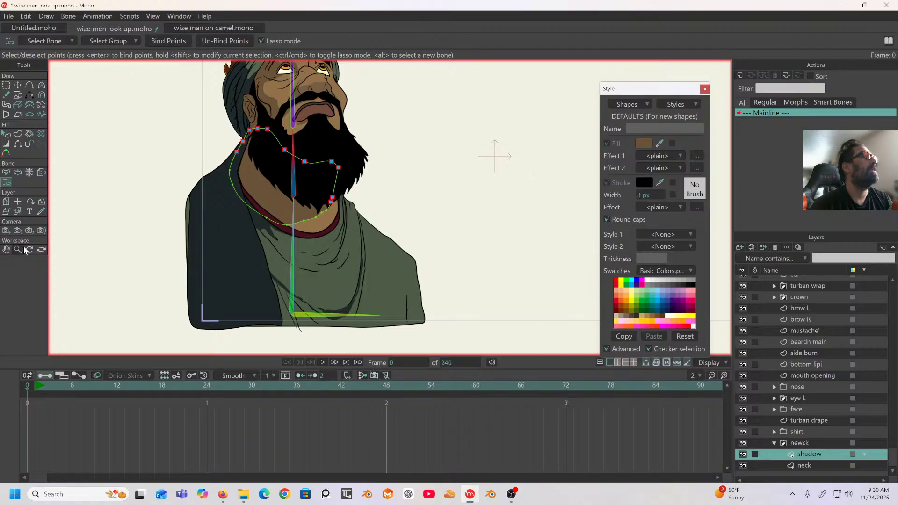
Bind the shadow layer's remaining lower points along the collar to the torso bone.
left_click(6, 173)
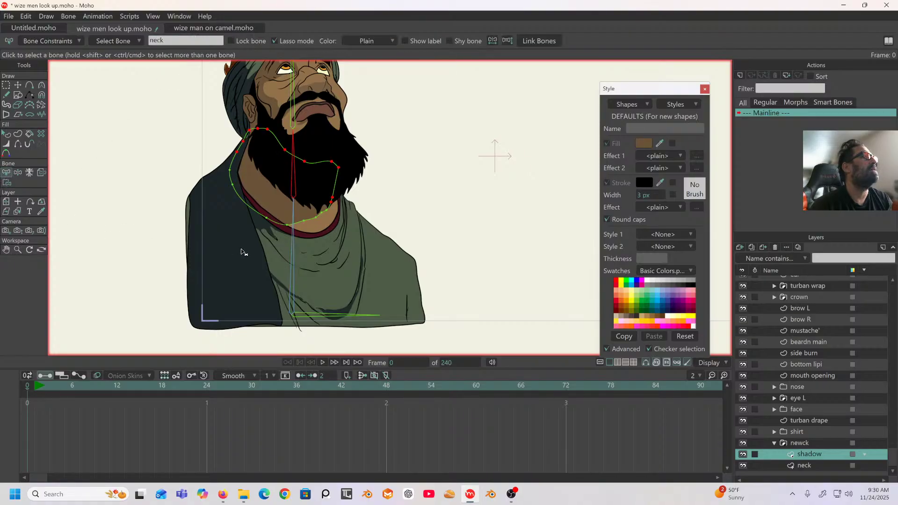
left_click(291, 245)
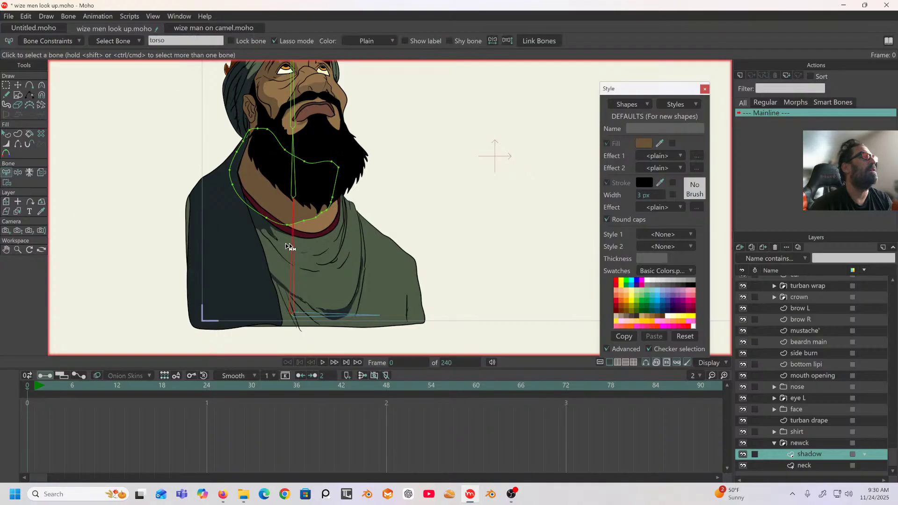
left_click(7, 182)
mouse_move(233, 165)
left_mouse_down()
mouse_move(214, 227)
mouse_move(281, 247)
mouse_move(337, 211)
mouse_move(303, 208)
mouse_move(266, 181)
left_mouse_up()
left_click(180, 43)
Set the bone strength of all bones in the green king layer to 0.
left_click_drag(263, 106, 261, 148)
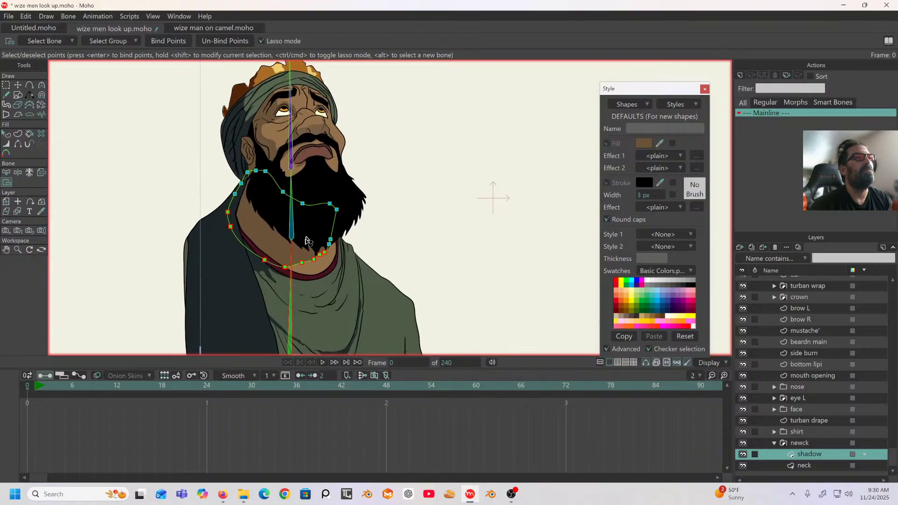
scroll(800, 318, "up", 1)
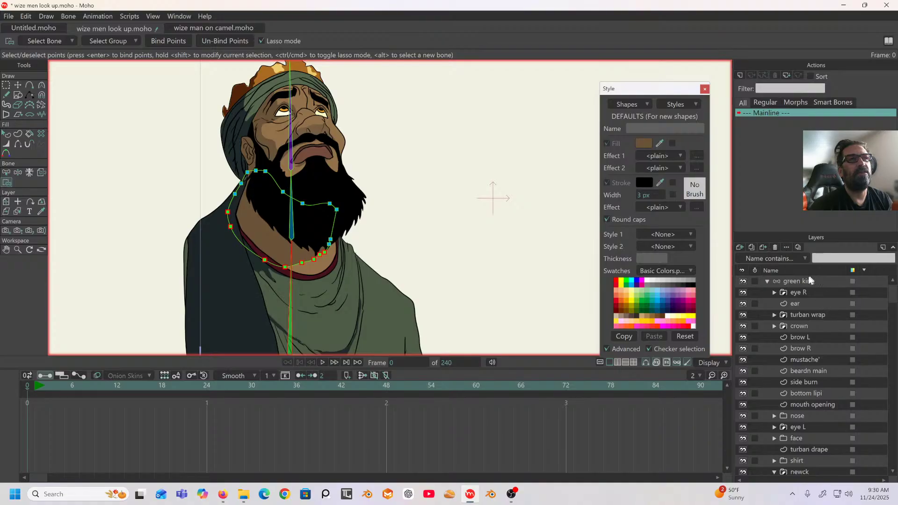
left_click(803, 283)
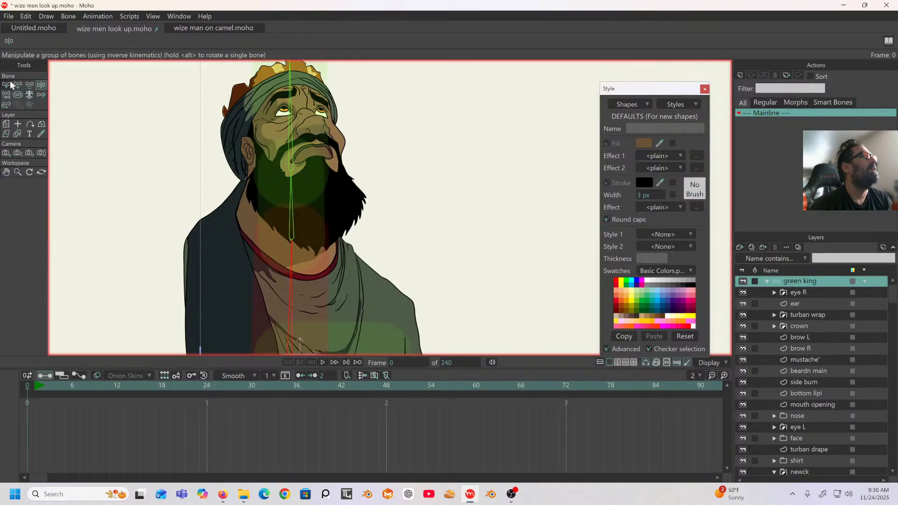
scroll(211, 199, "down", 5)
mouse_move(138, 132)
left_mouse_down()
mouse_move(380, 220)
mouse_move(273, 164)
left_mouse_up()
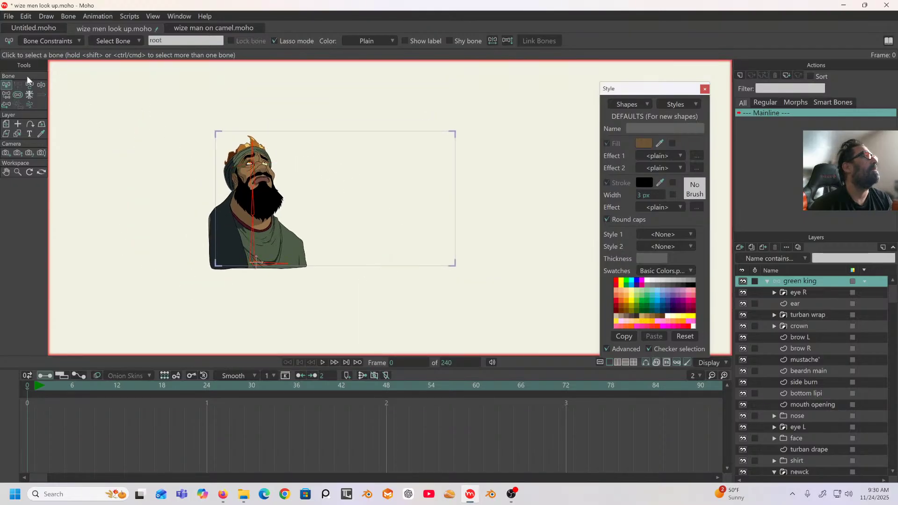
left_click(18, 94)
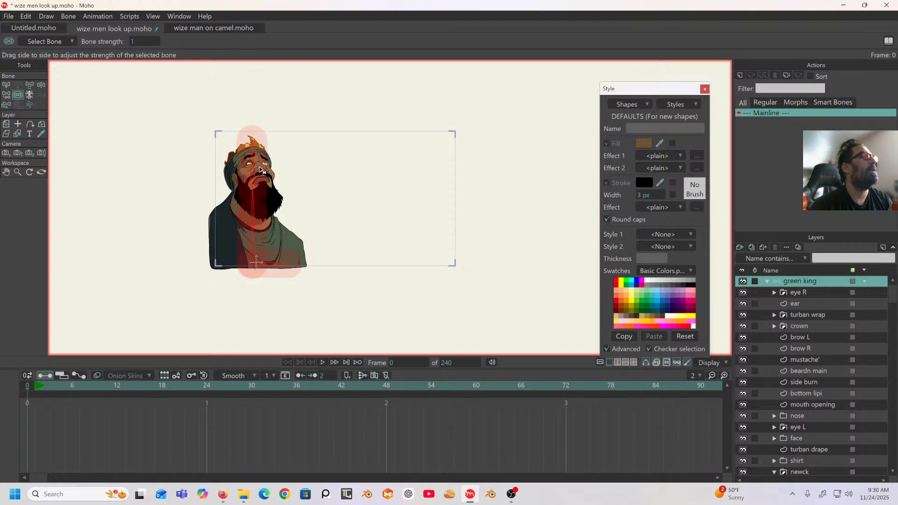
left_click_drag(245, 171, 89, 179)
Test the rig by manipulating the head and neck bones of the green king.
scroll(190, 134, "up", 4)
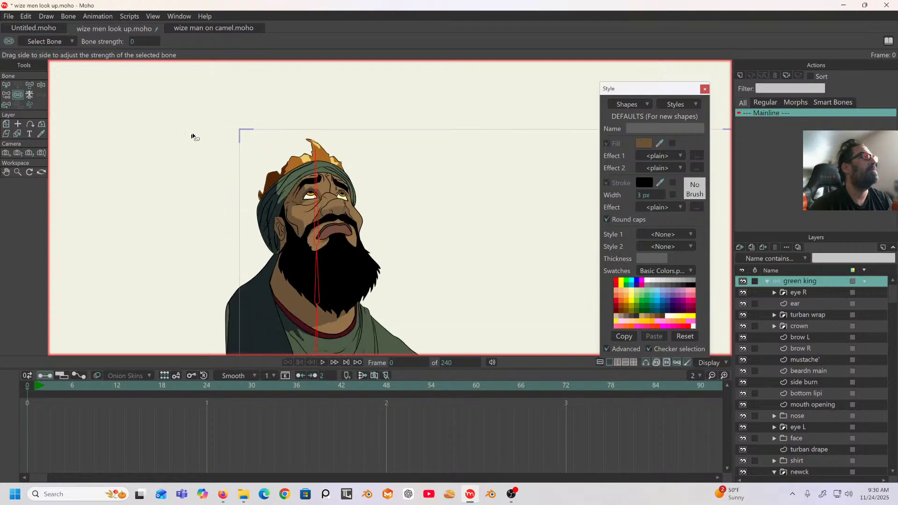
left_click(41, 84)
left_click_drag(247, 139, 255, 74)
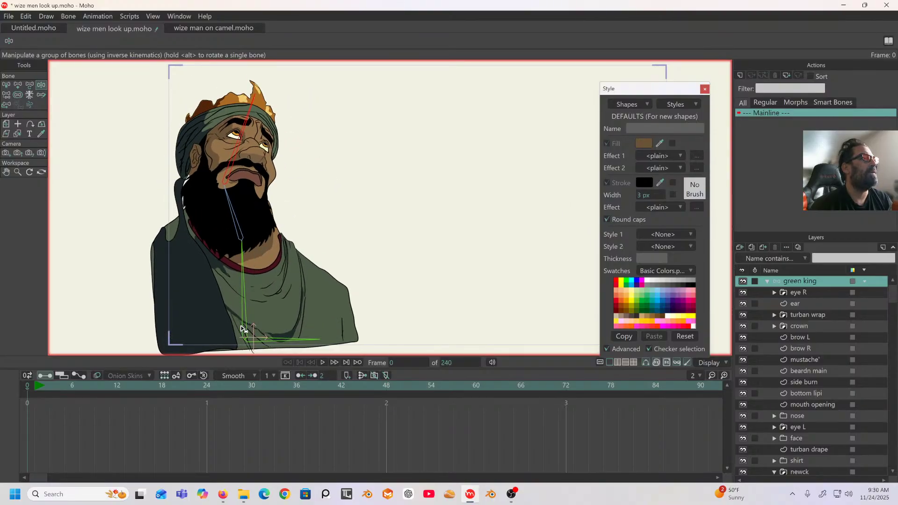
left_click_drag(237, 210, 261, 201)
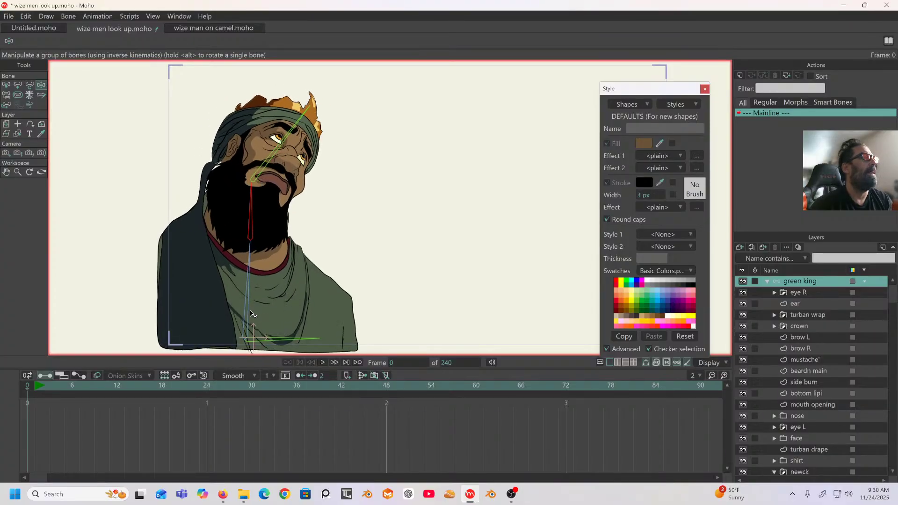
Delete the horizontal root bone from the green king's skeleton.
left_click(271, 339)
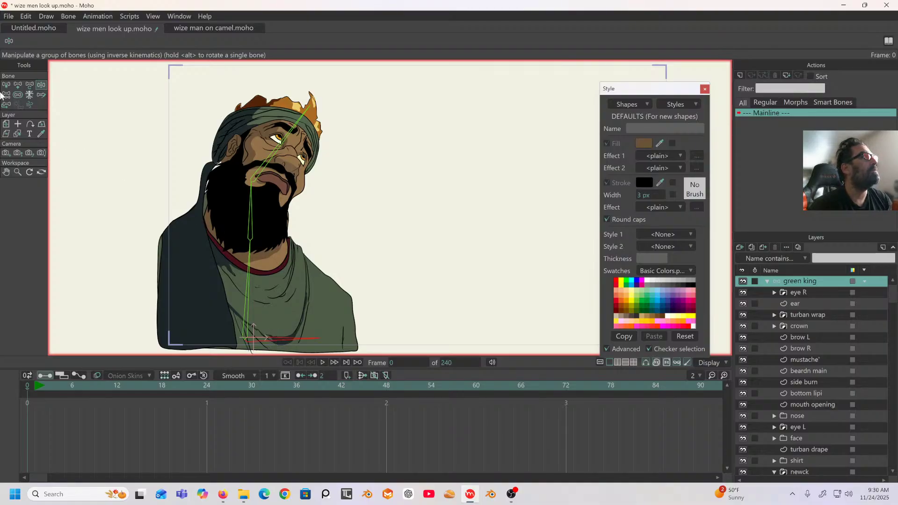
left_click(6, 85)
key("Delete")
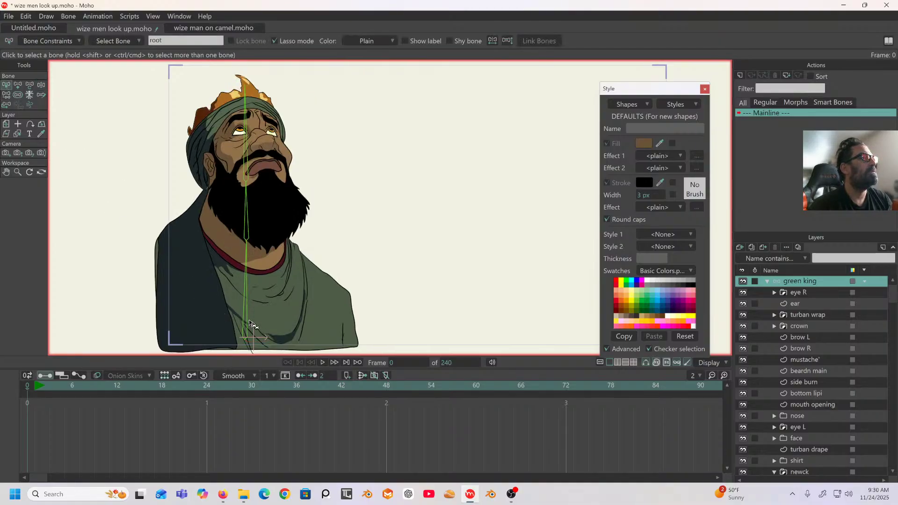
Test how the torso, neck and head deform by manipulating the torso and neck bones.
left_click(41, 86)
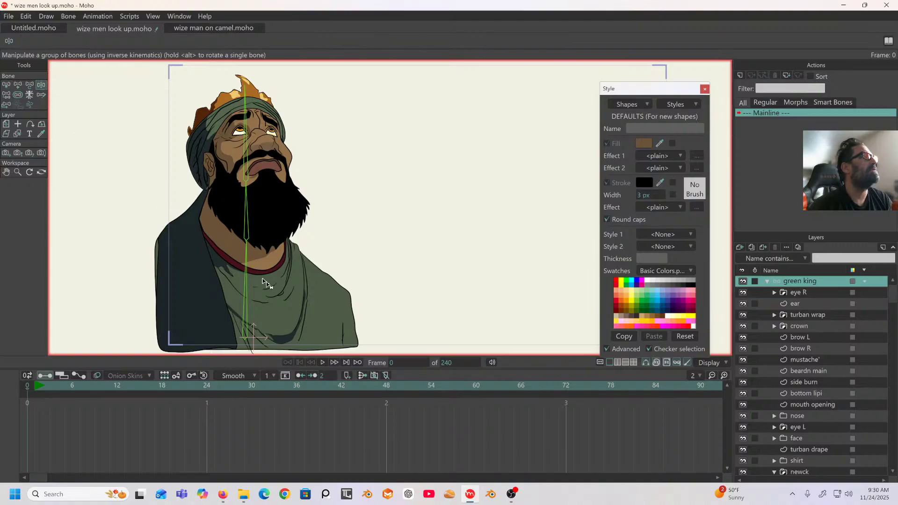
mouse_move(248, 270)
left_mouse_down()
mouse_move(240, 271)
mouse_move(248, 270)
left_mouse_up()
left_click_drag(248, 210, 244, 76)
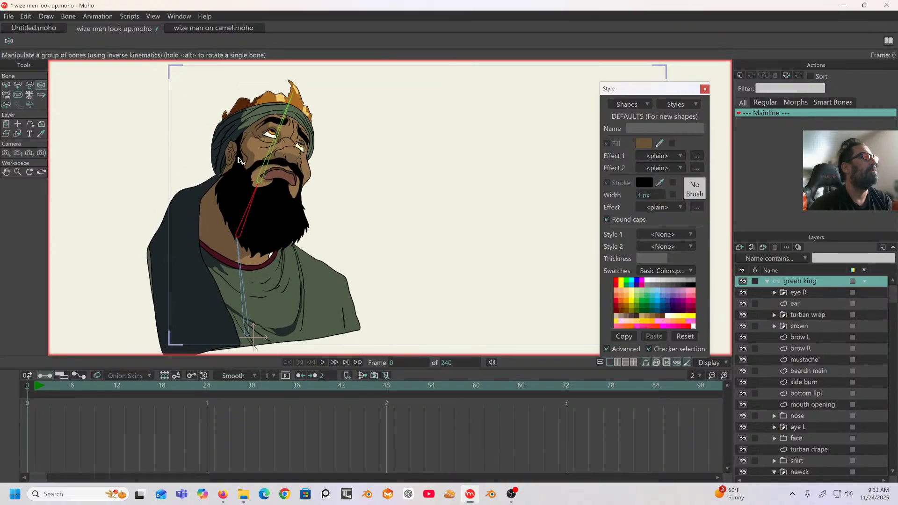
left_click_drag(243, 284, 249, 281)
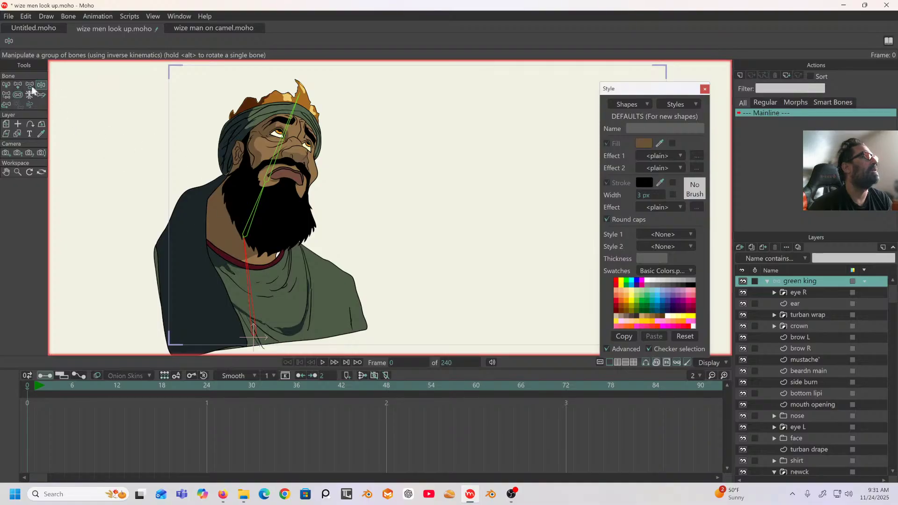
left_click(6, 86)
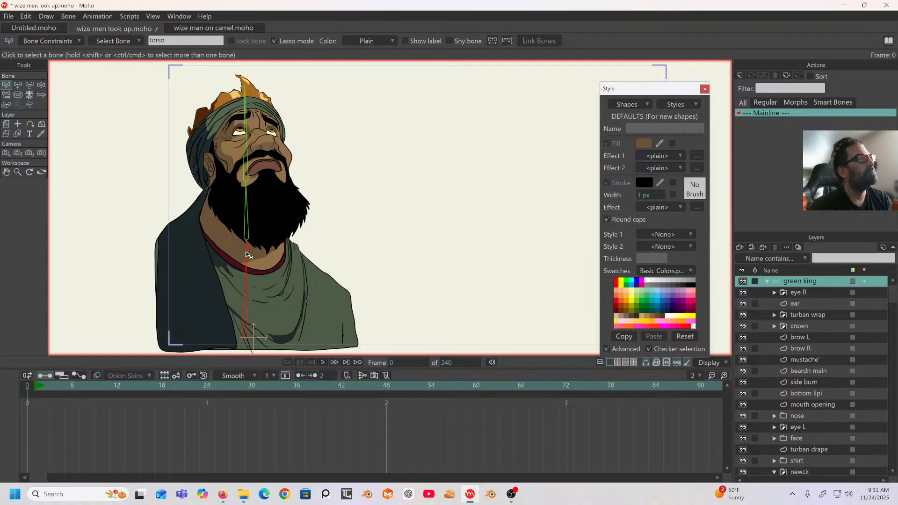
left_click(248, 212)
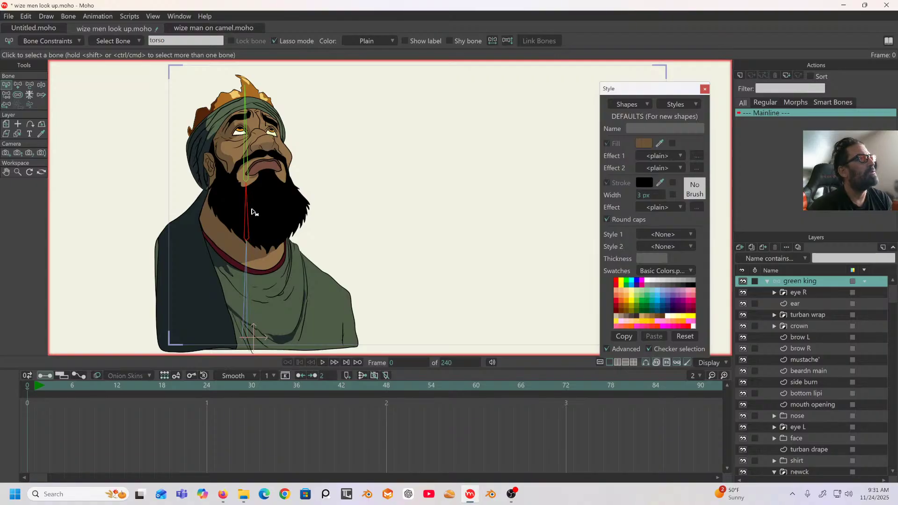
left_click(41, 85)
mouse_move(249, 213)
left_mouse_down()
mouse_move(271, 212)
mouse_move(238, 212)
left_mouse_up()
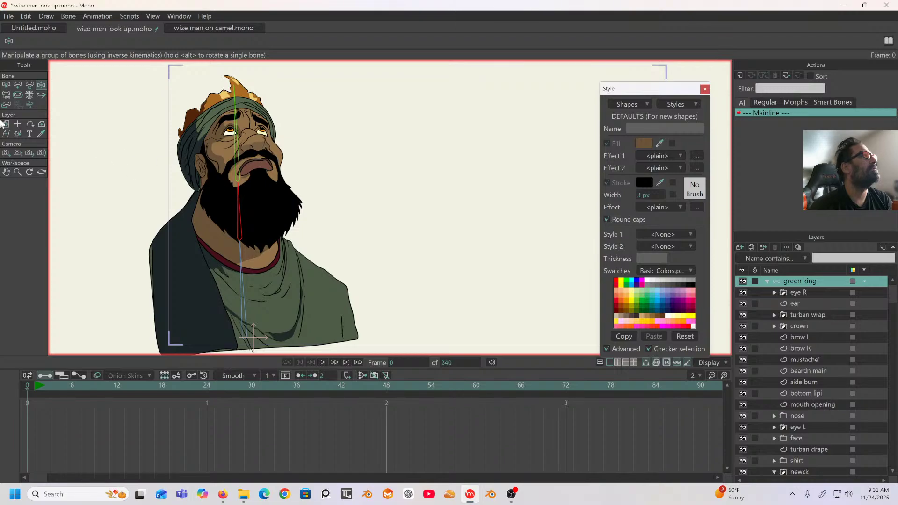
Enable angle constraints on the torso bone with a range of -1° to 1°.
left_click(6, 85)
left_click(247, 270)
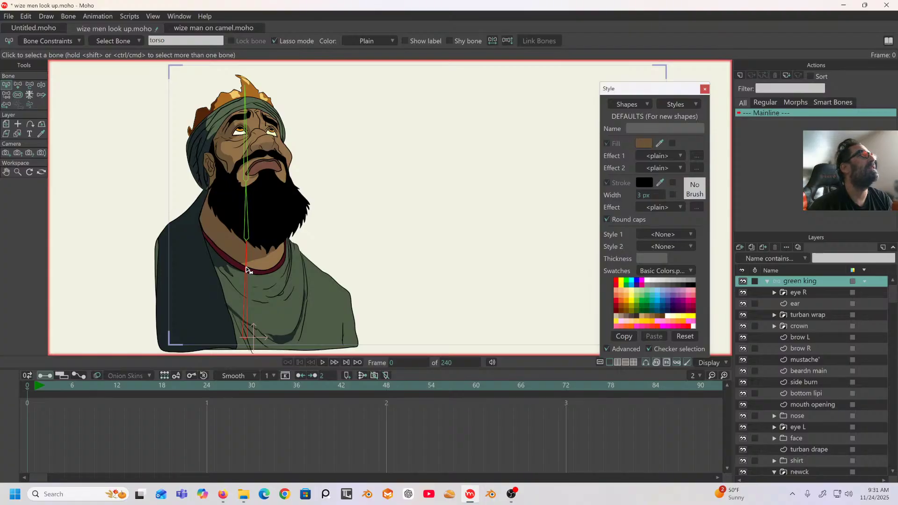
left_click(70, 16)
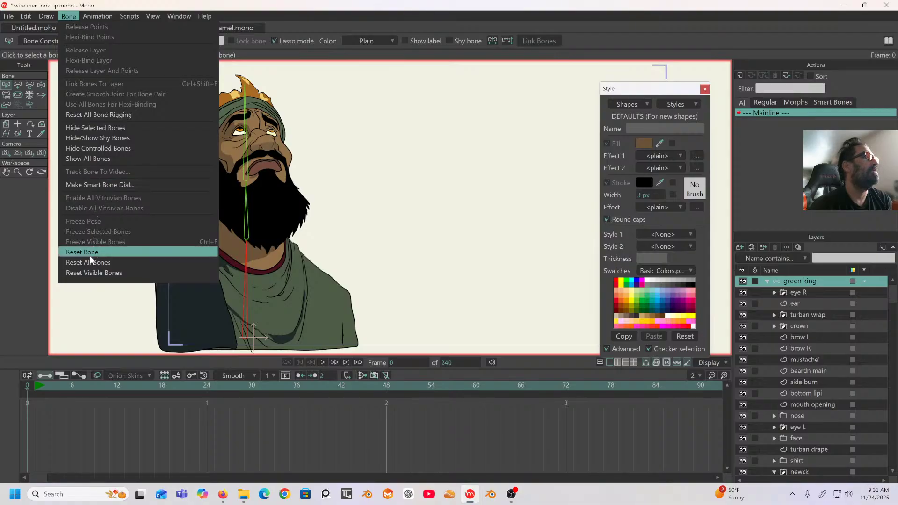
left_click(363, 203)
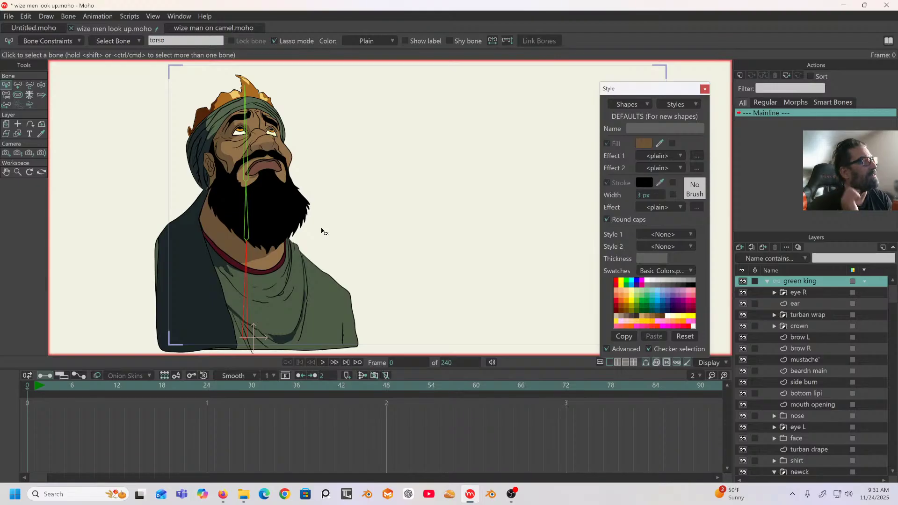
left_click(62, 41)
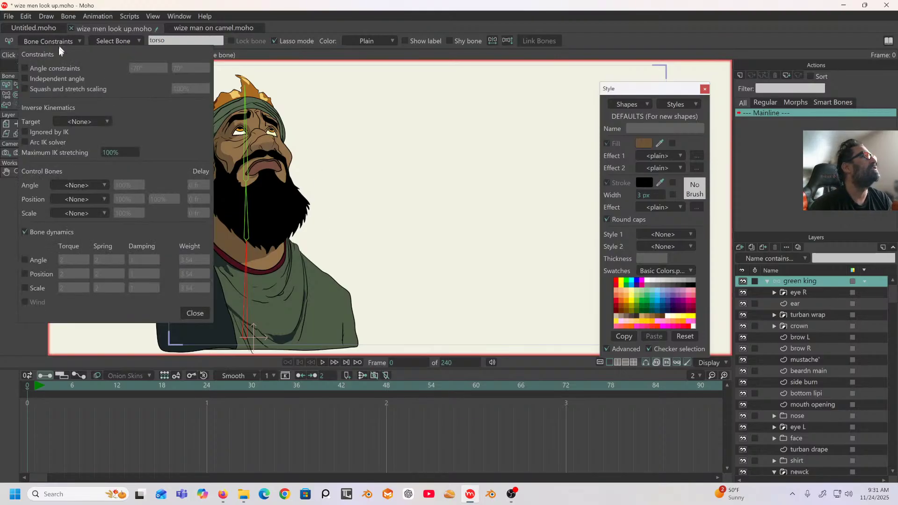
left_click(24, 68)
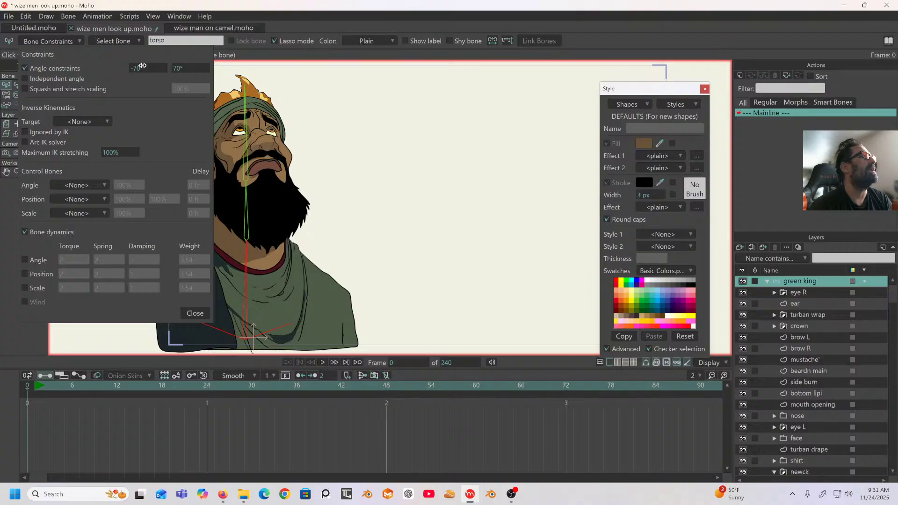
left_click(142, 66)
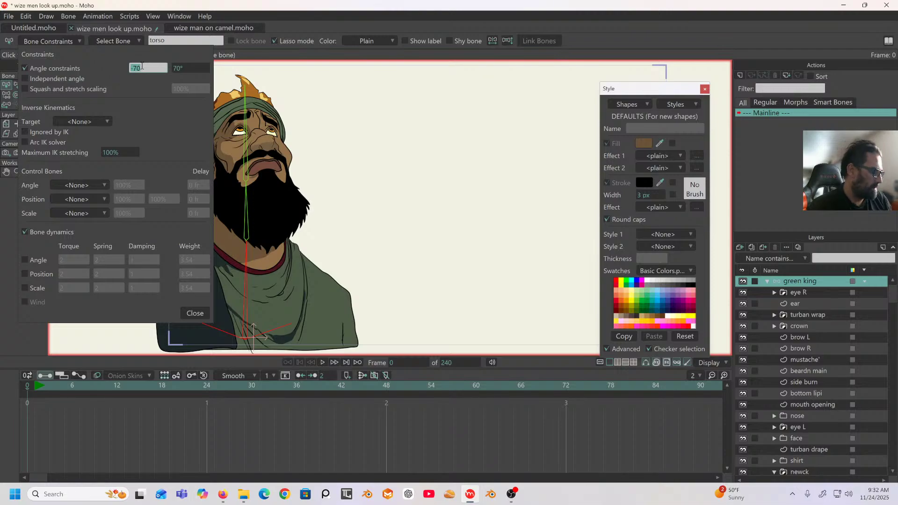
type("1")
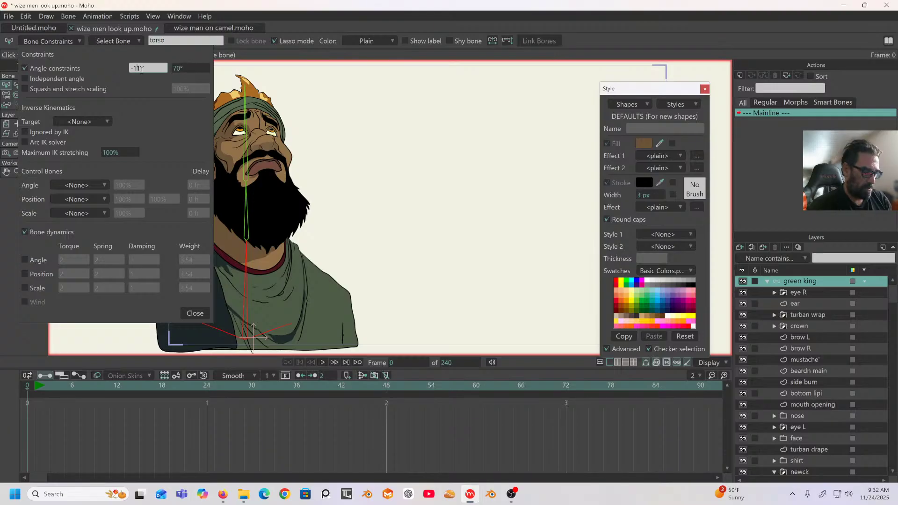
left_click(189, 65)
type("1")
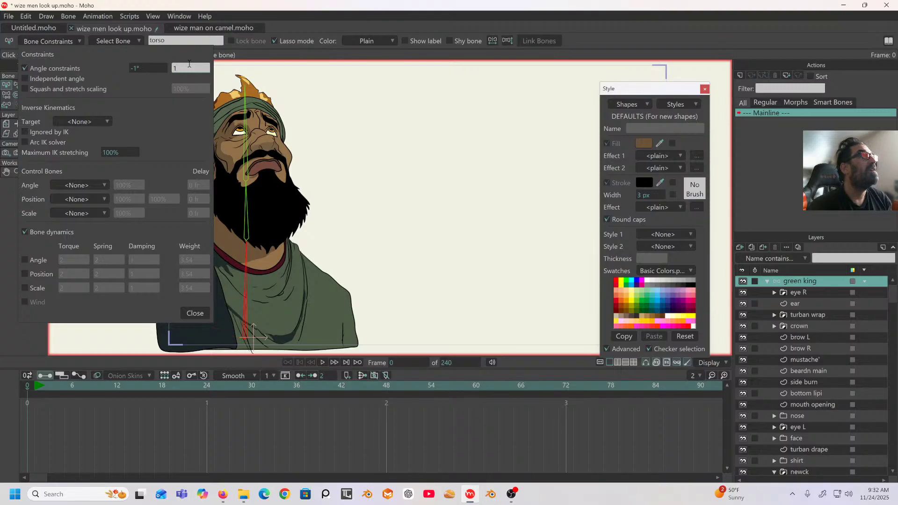
left_click(195, 312)
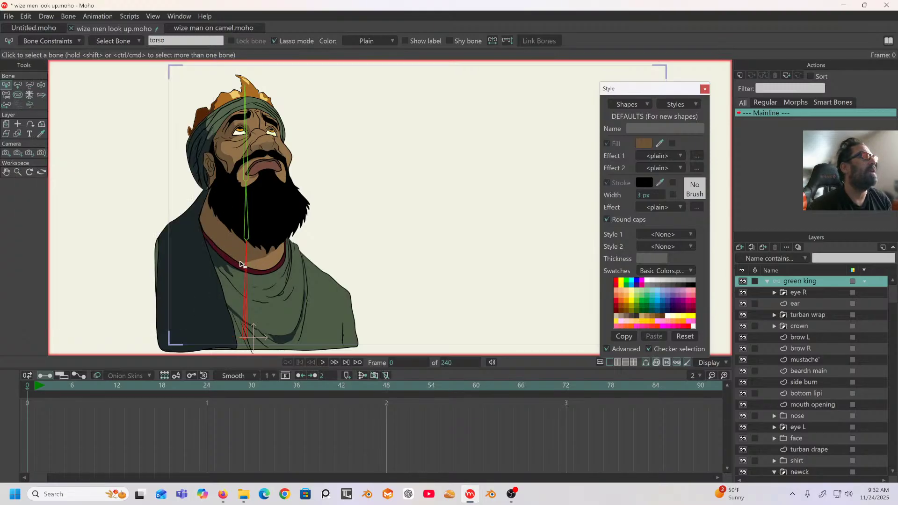
Test the torso's angle constraint by manipulating the green king's bones.
left_click(41, 85)
left_click_drag(251, 264, 297, 175)
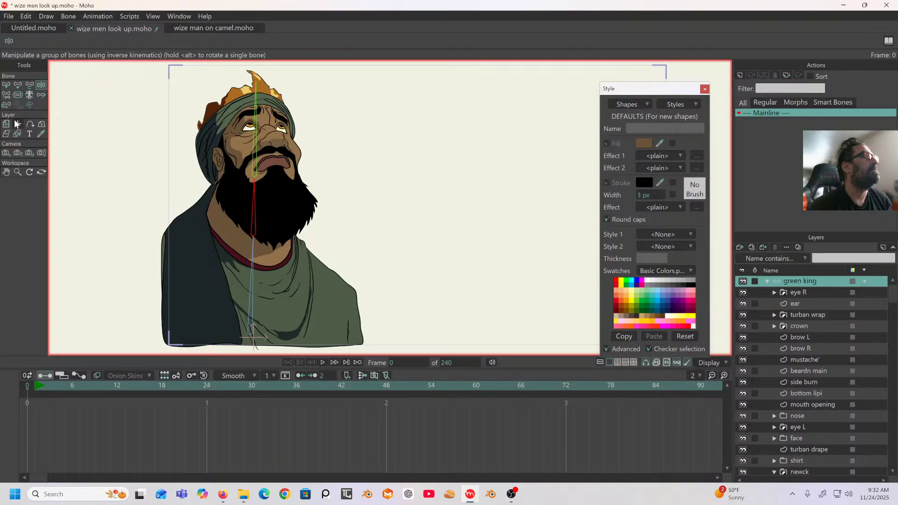
Create a smart bone action named neck for the neck bone.
left_click(6, 87)
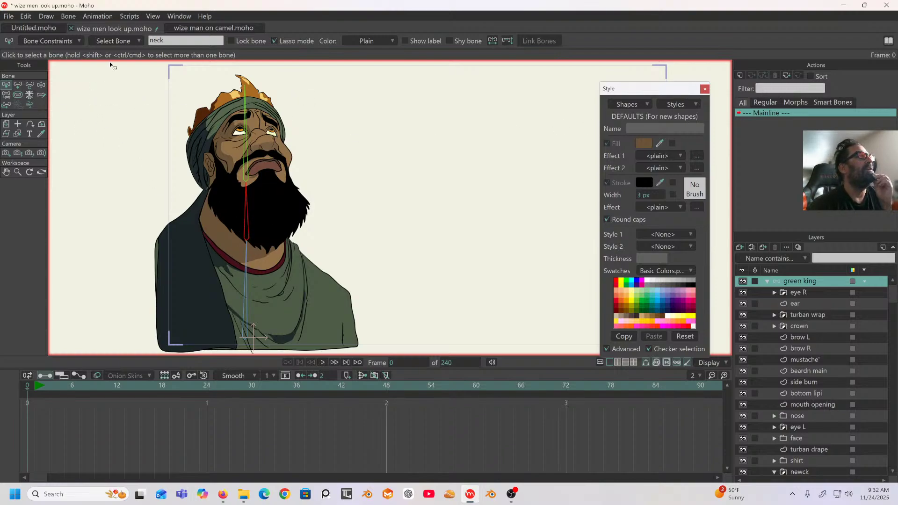
left_click(739, 75)
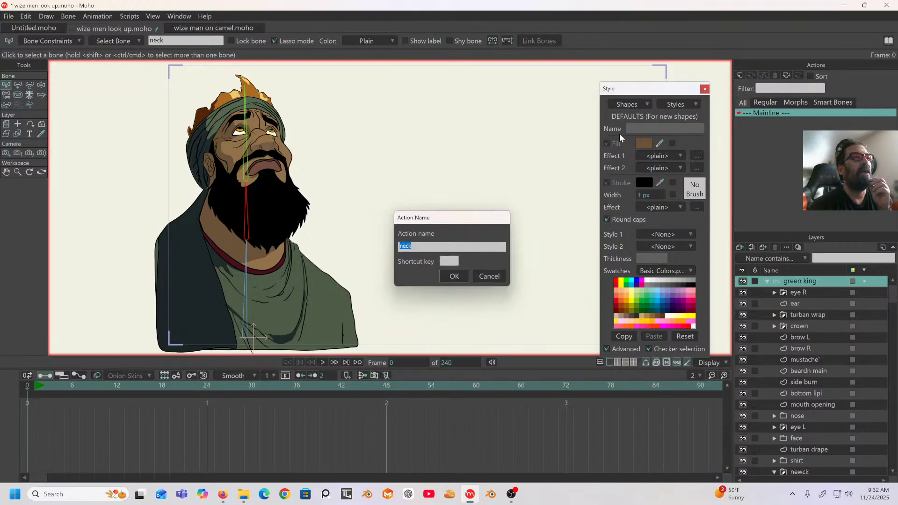
left_click(455, 276)
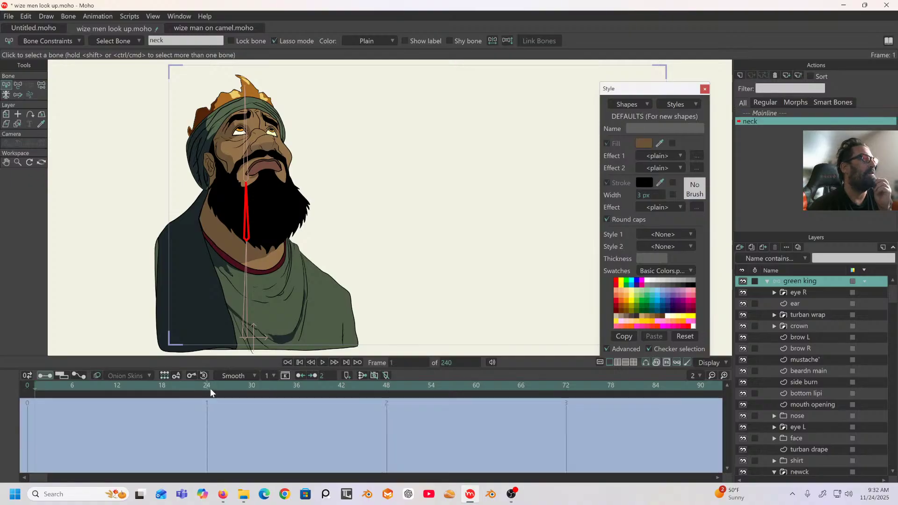
Rotate the neck bone to 20.5° at frame 24 of the neck action so the head tilts back.
left_click(205, 387)
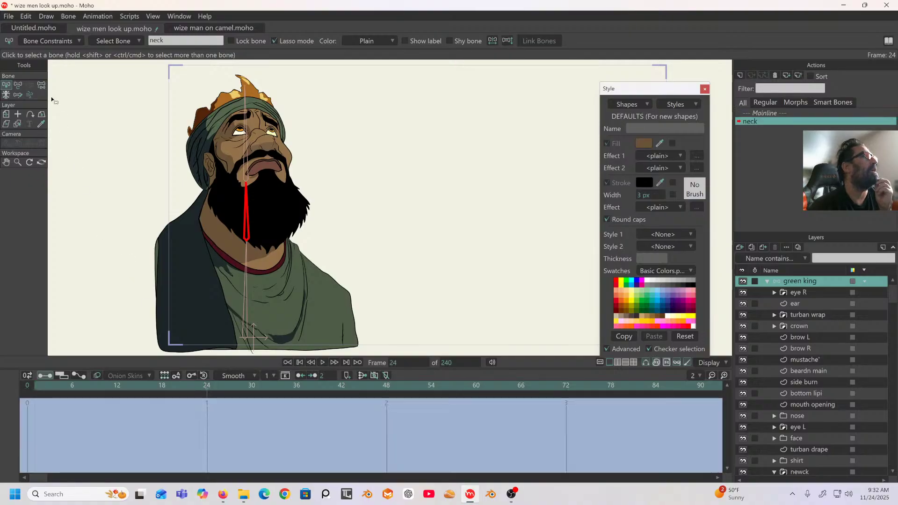
left_click(18, 87)
left_click_drag(244, 212, 233, 213)
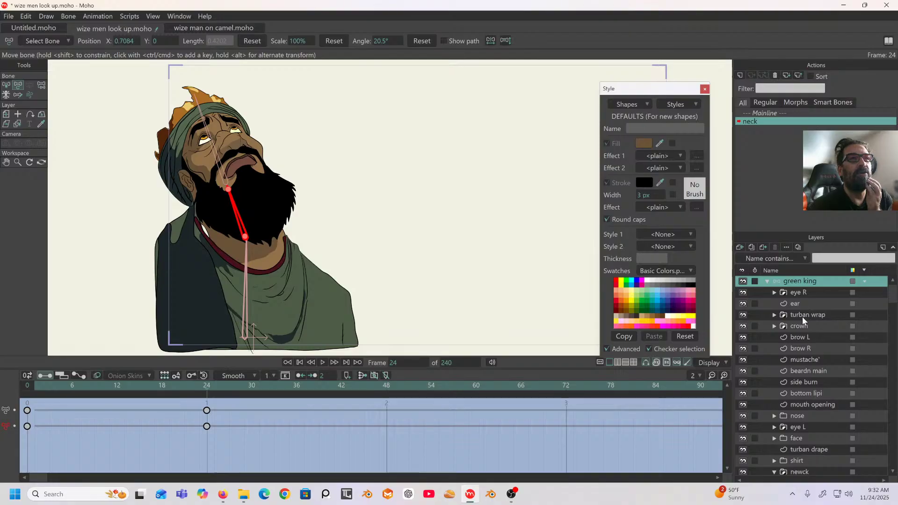
Reshape the turban drape at frame 24, moving its dipped outer-edge points up to cover the gap between shoulder and turban.
scroll(811, 349, "down", 1)
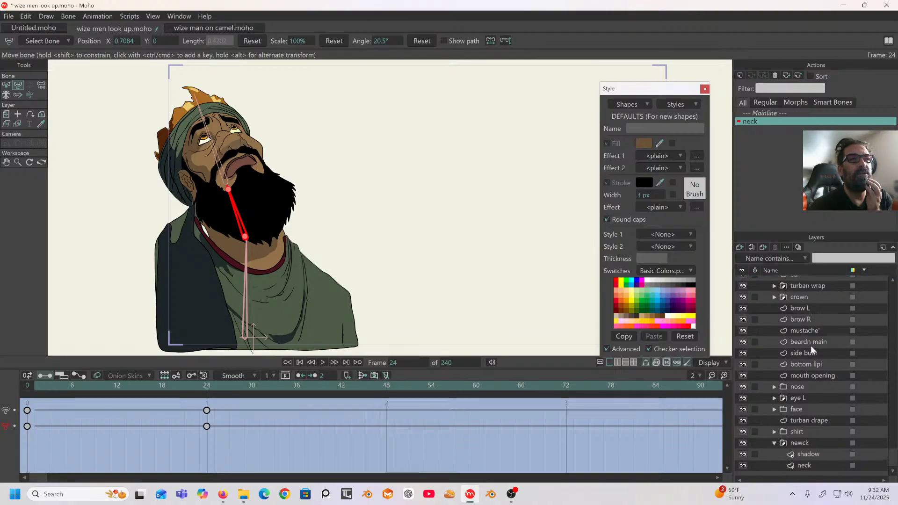
left_click(801, 419)
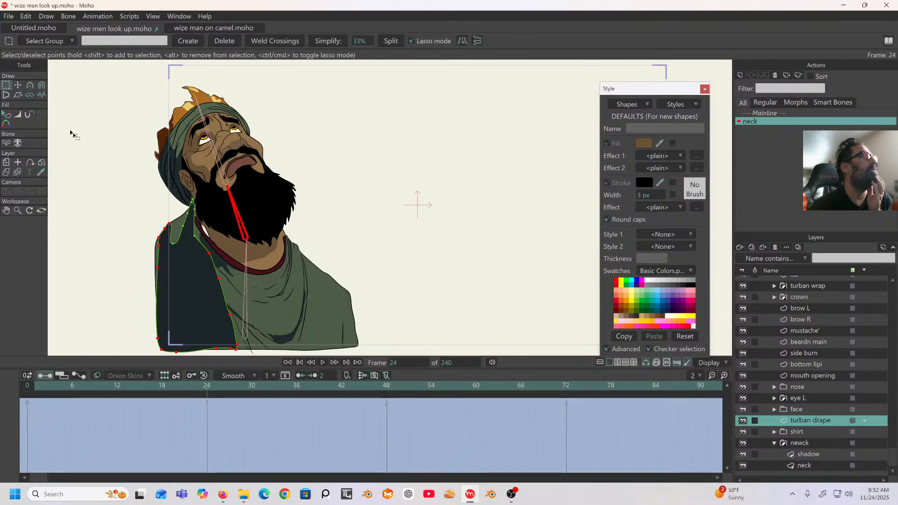
left_click(18, 85)
left_click(123, 209)
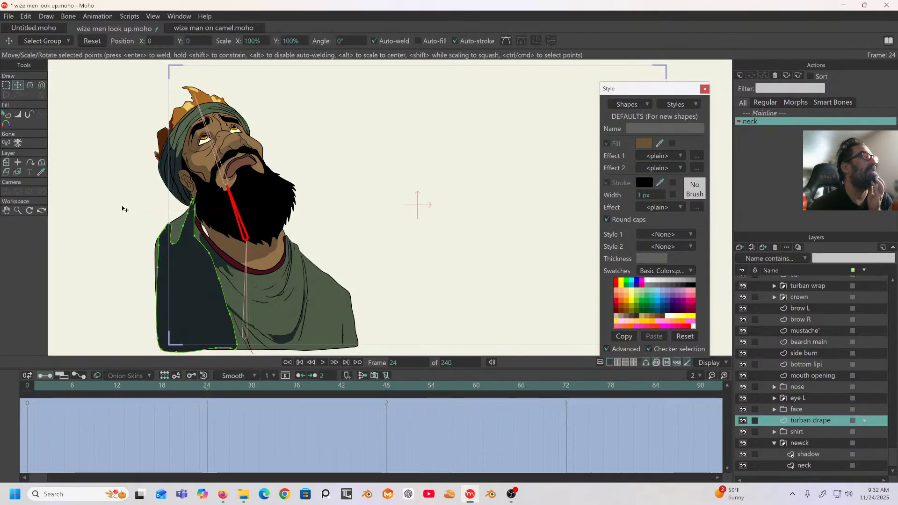
scroll(145, 186, "up", 6)
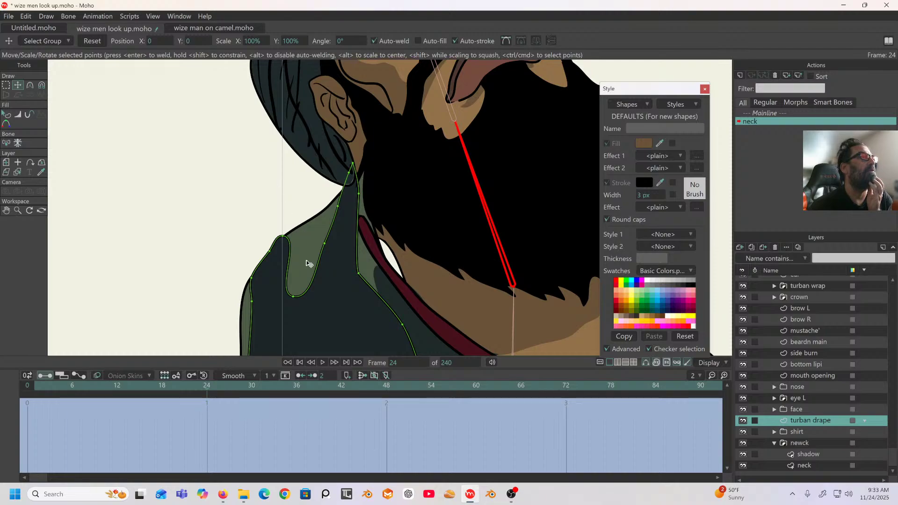
left_click_drag(293, 296, 351, 192)
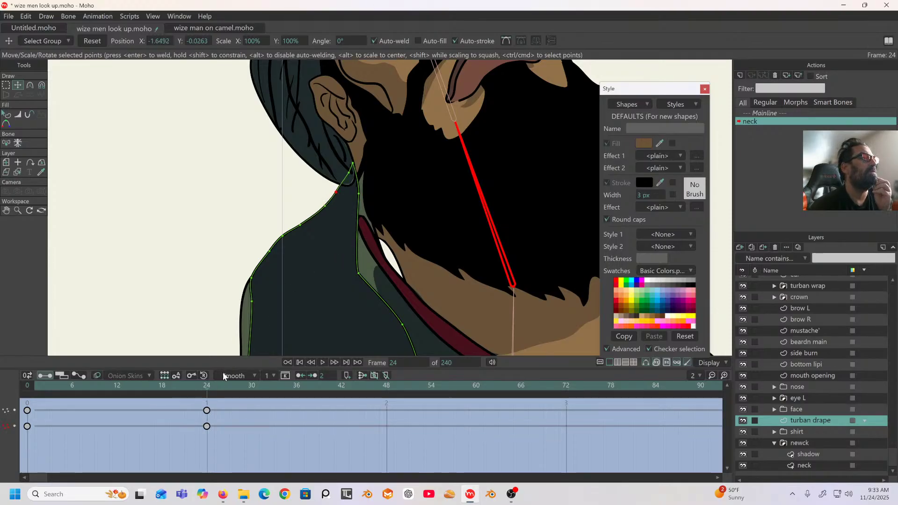
Set the turban drape's keys at frames 0 and 24 to linear interpolation.
left_click_drag(229, 406, 21, 445)
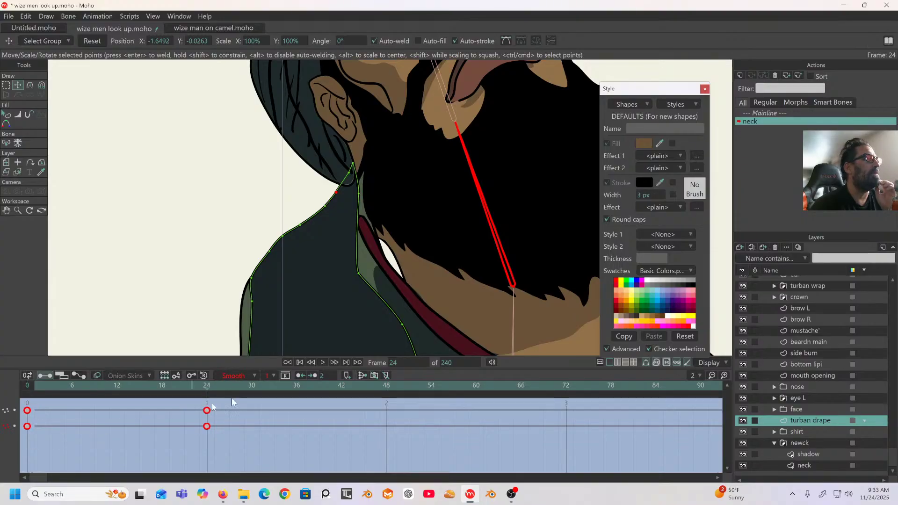
left_click(251, 374)
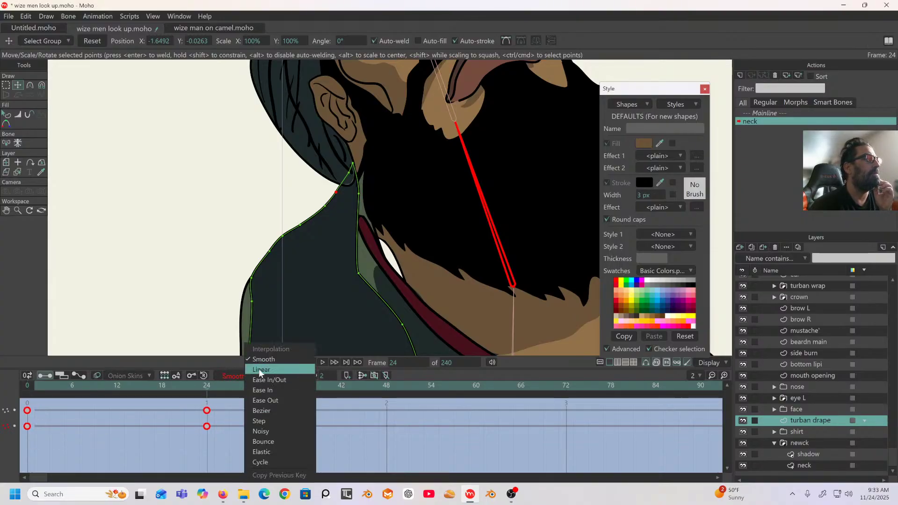
left_click(256, 372)
Raise the turban drape's shoulder-edge point slightly at frame 14 and check the following frames.
left_click_drag(207, 386, 133, 400)
mouse_move(303, 229)
left_mouse_down()
mouse_move(306, 213)
mouse_move(304, 220)
left_mouse_up()
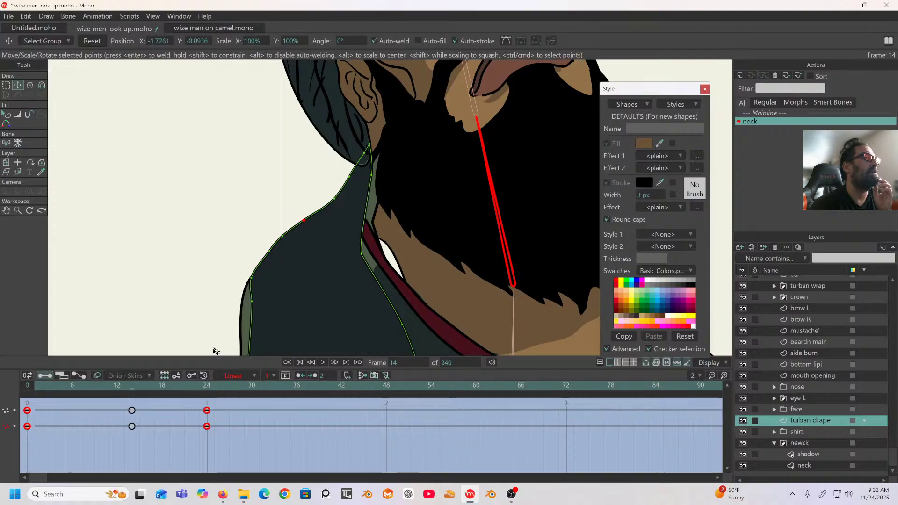
left_click_drag(134, 386, 156, 382)
Move the turban drape's inner-edge point onto the shirt collar at frame 24.
scroll(408, 200, "down", 1)
left_click_drag(398, 201, 321, 118)
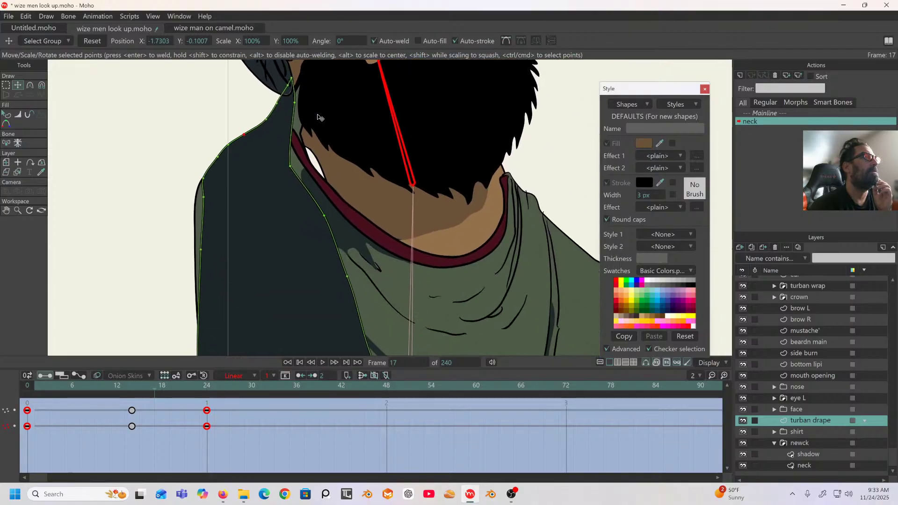
left_click(207, 385)
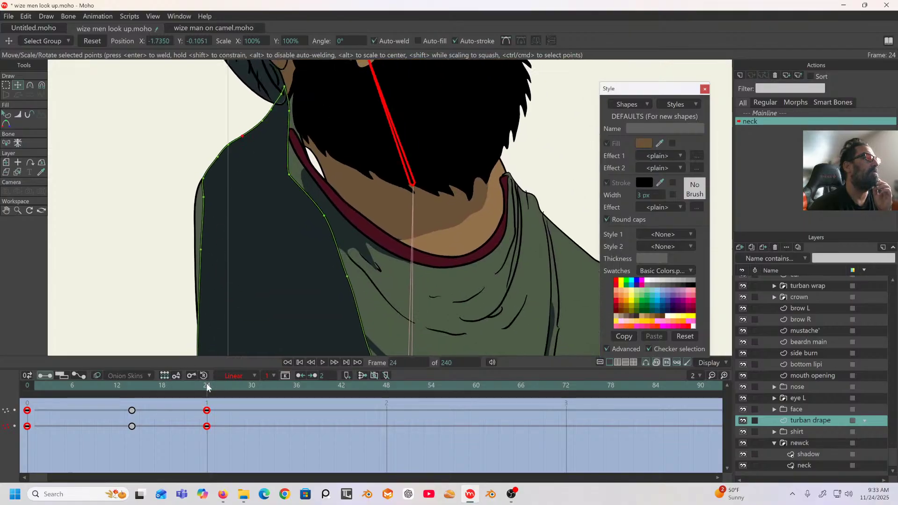
left_click_drag(288, 172, 306, 163)
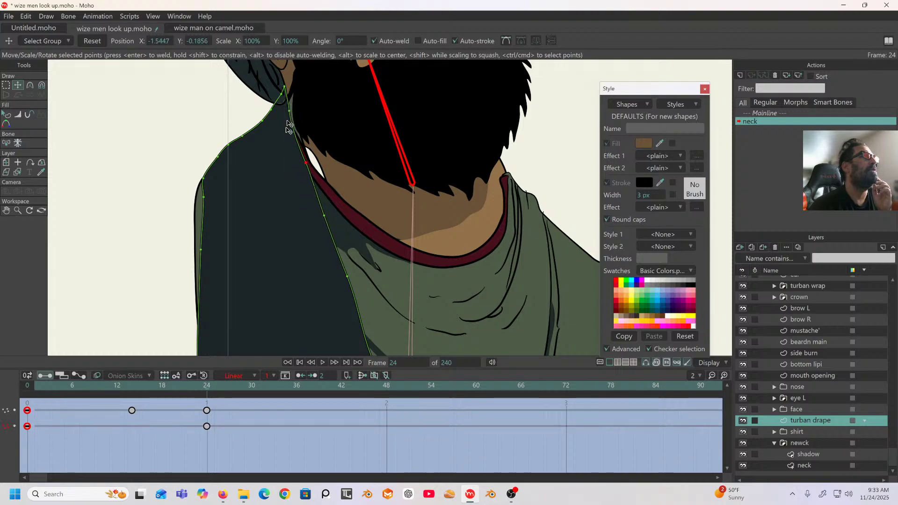
Adjust the turban drape's upper and lower inner-edge points beside the beard at frame 14.
left_click_drag(205, 383, 131, 382)
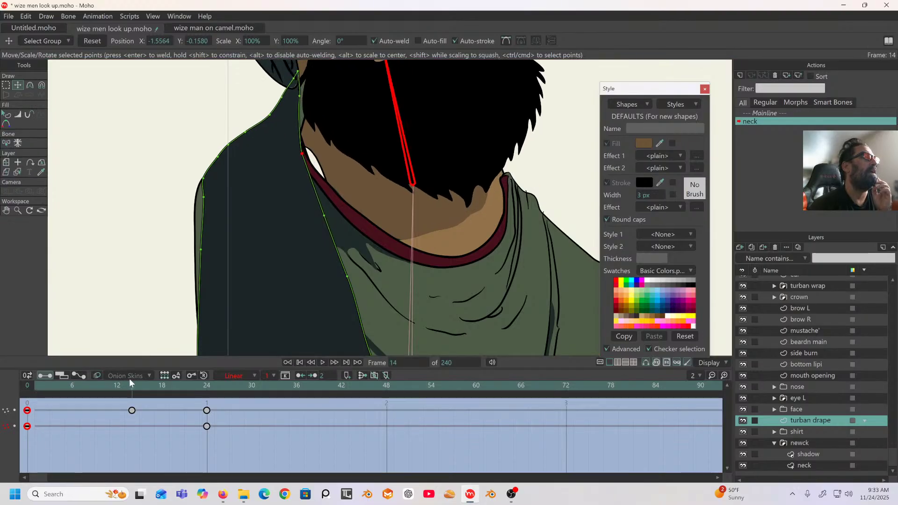
left_click_drag(301, 100, 312, 85)
mouse_move(304, 151)
left_mouse_down()
mouse_move(290, 175)
mouse_move(303, 150)
left_mouse_up()
Reposition the drape's upper inner point beside the beard at frame 24 and adjust the curvature there.
left_click_drag(180, 385, 209, 388)
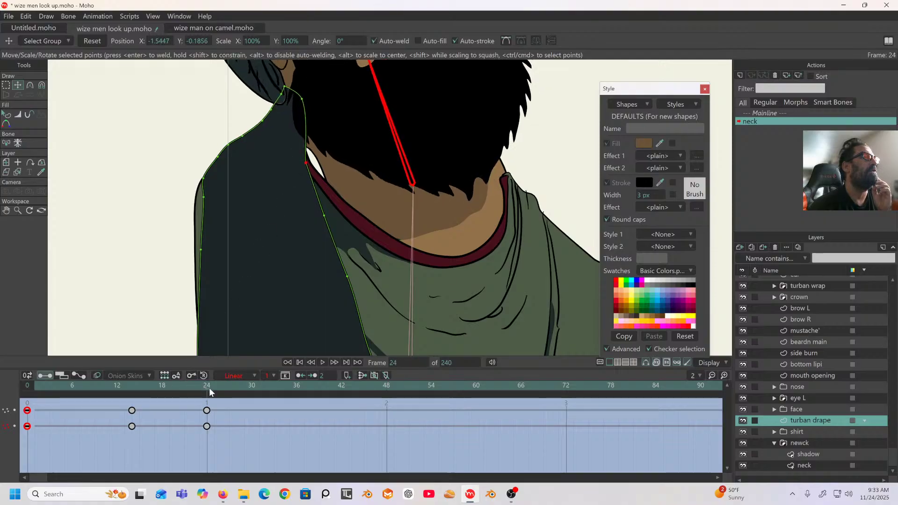
left_click(302, 97)
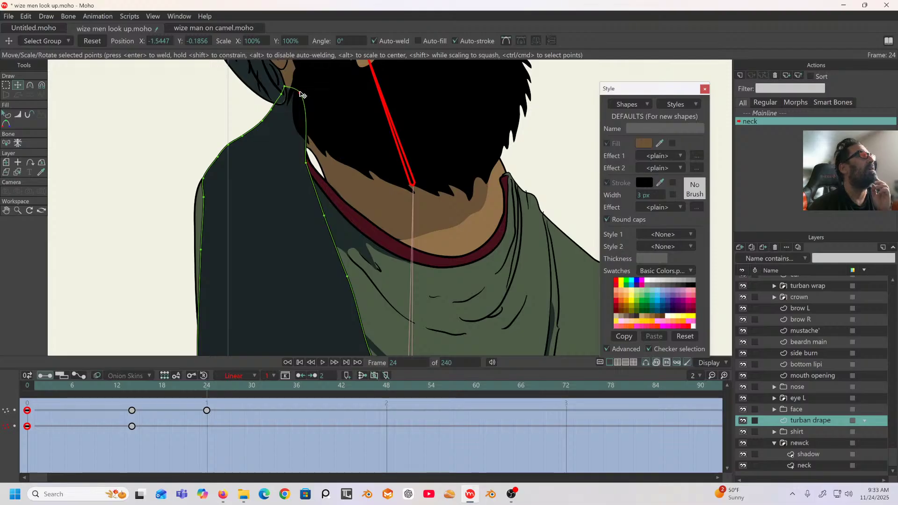
left_click(29, 86)
left_click_drag(309, 120, 302, 123)
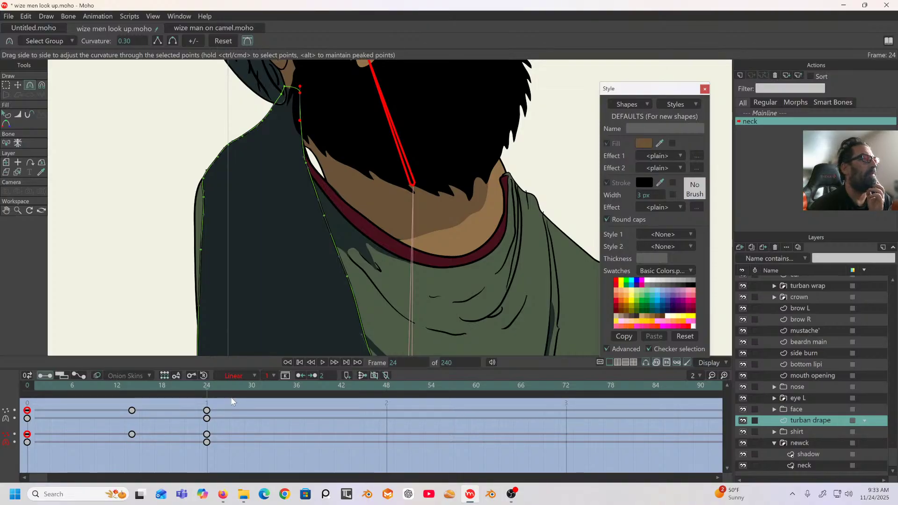
Set all of the turban drape's point and curvature keys to linear interpolation.
left_click_drag(267, 458, 3, 392)
left_click(240, 374)
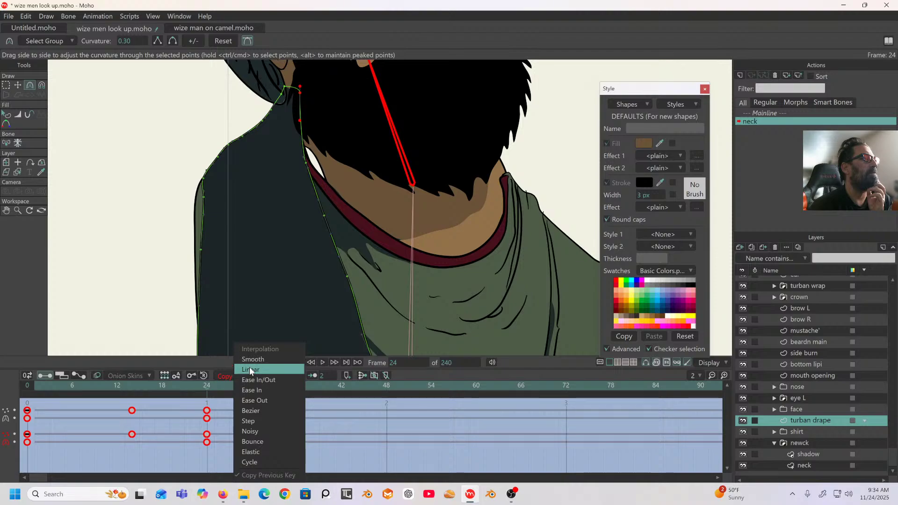
left_click(250, 373)
Try to raise the drape's outer shoulder points at frame 23 with linear keys, and remove the frame 23 keys.
left_click_drag(206, 389, 60, 387)
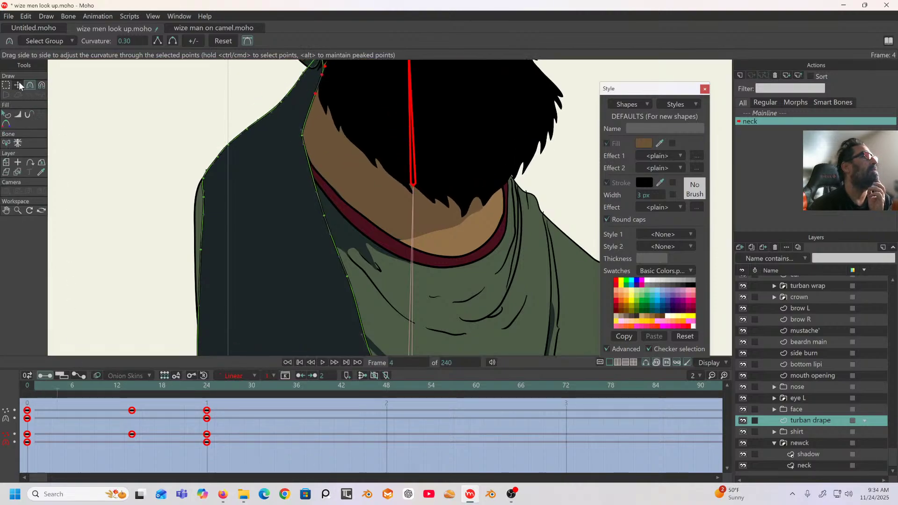
left_click_drag(118, 386, 202, 367)
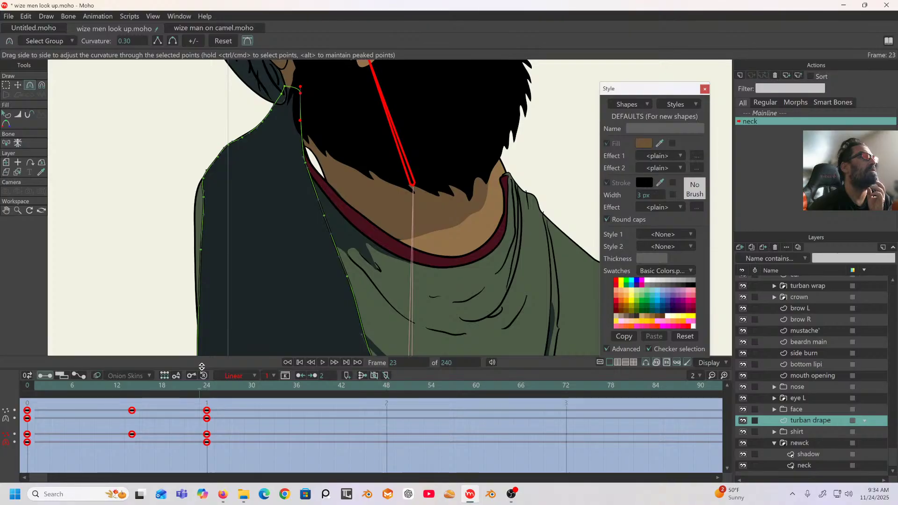
left_click(18, 85)
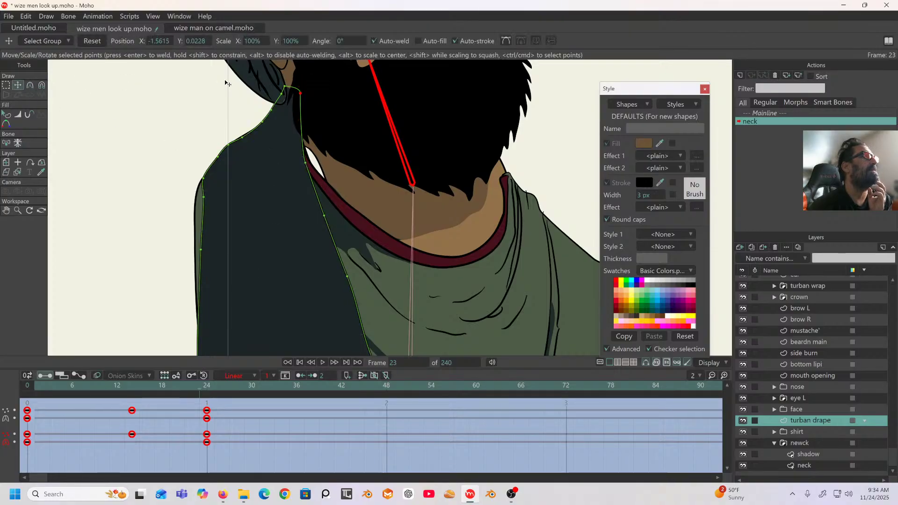
left_click_drag(263, 122, 269, 110)
left_click_drag(242, 138, 243, 133)
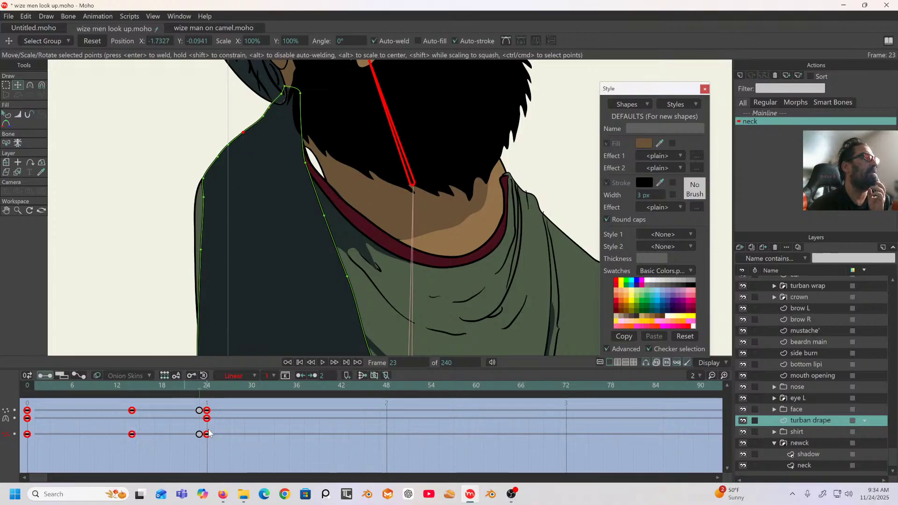
left_click_drag(222, 443, 206, 381)
left_click(237, 373)
left_click(242, 369)
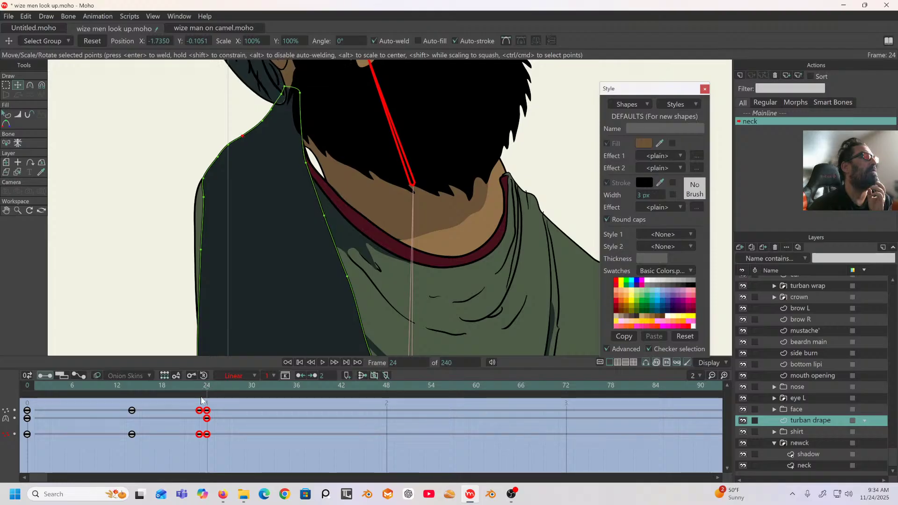
left_click_drag(206, 411, 170, 387)
left_click(240, 414)
Apply linear interpolation to the turban drape's keys at frames 0, 14 and 24.
left_click_drag(225, 405, 10, 449)
left_click(234, 375)
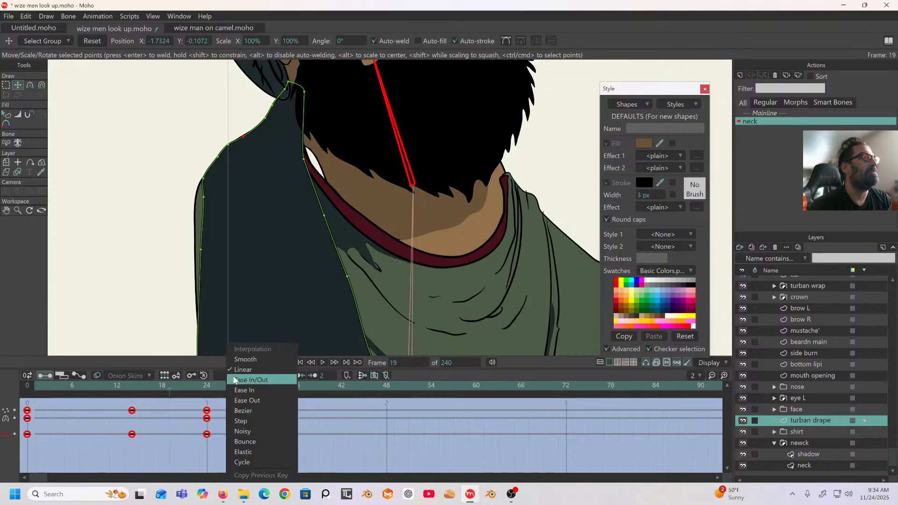
left_click(238, 370)
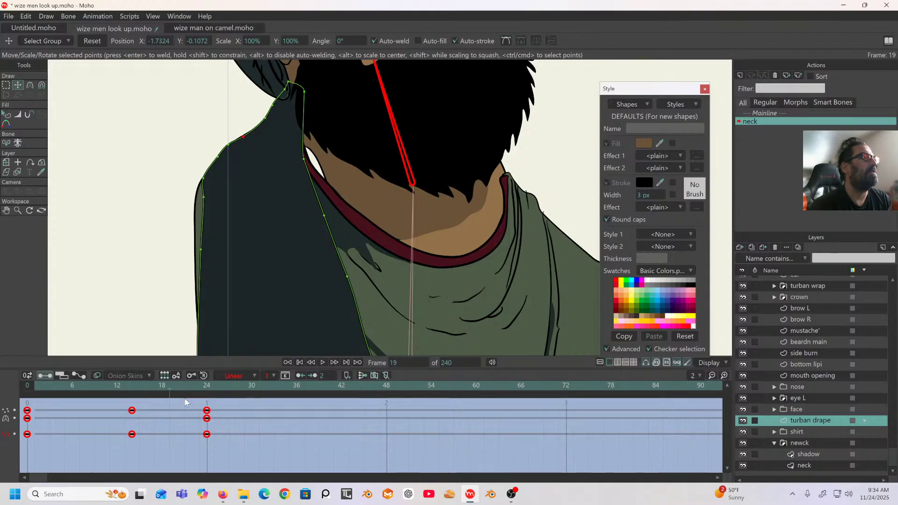
Examine the turban drape's shoulder edge and curve handles up close at frames 23 and 24.
left_click_drag(166, 389, 195, 382)
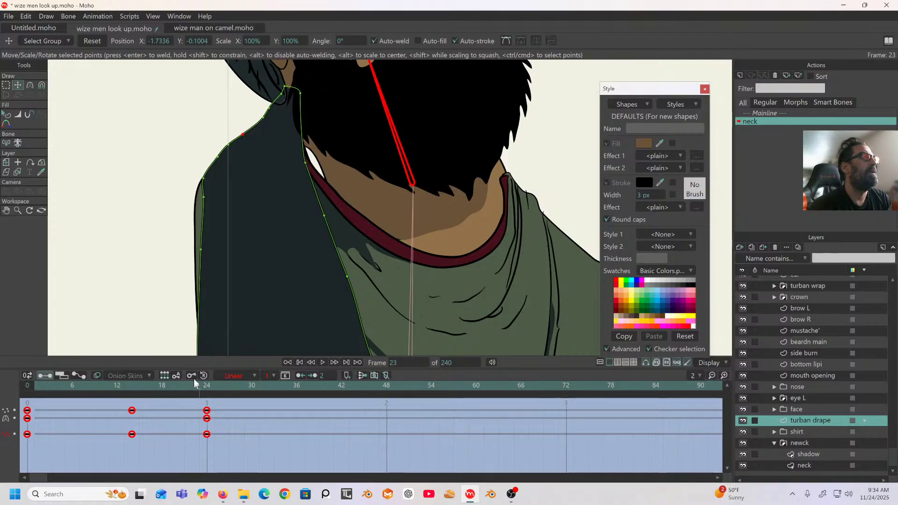
left_click(27, 86)
scroll(224, 136, "up", 1)
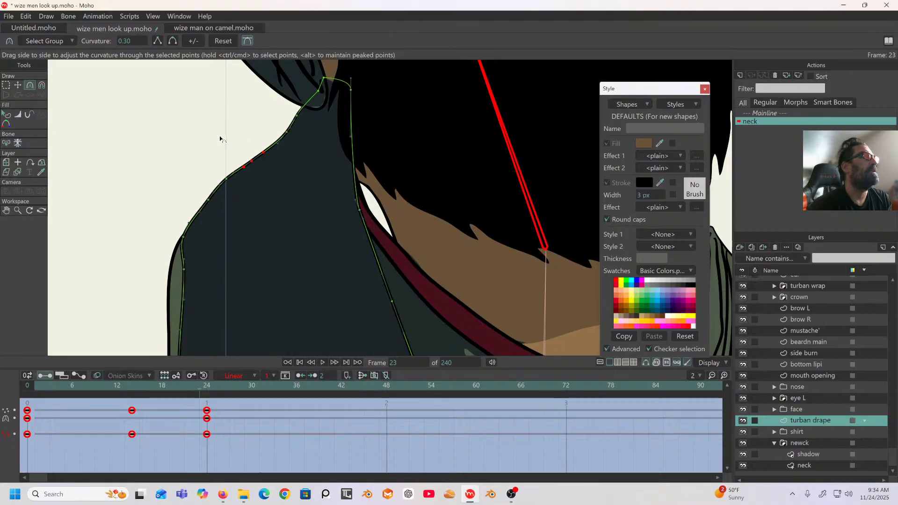
scroll(221, 138, "up", 1)
mouse_move(199, 385)
left_mouse_down()
mouse_move(207, 385)
mouse_move(164, 398)
mouse_move(207, 398)
left_mouse_up()
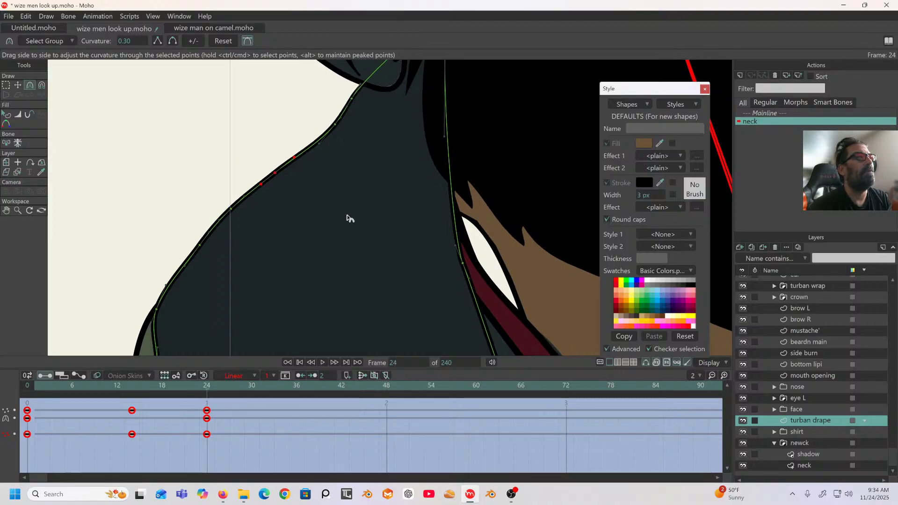
scroll(344, 215, "down", 1)
left_click_drag(342, 214, 328, 185)
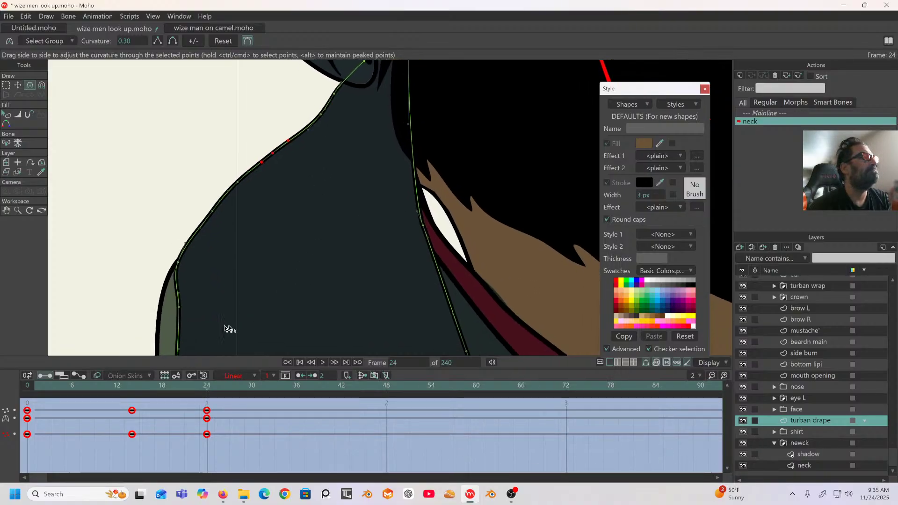
Raise the turban drape's shoulder-edge point slightly at frame 19 and check the motion back to frame 11.
left_click(203, 391)
left_click_drag(199, 393, 167, 397)
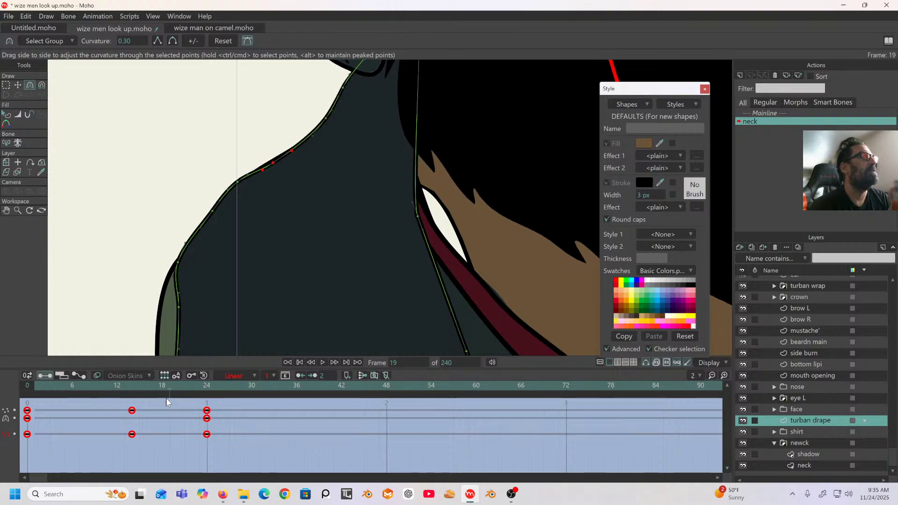
left_click(18, 86)
left_click_drag(277, 166, 276, 157)
left_click_drag(172, 385, 109, 395)
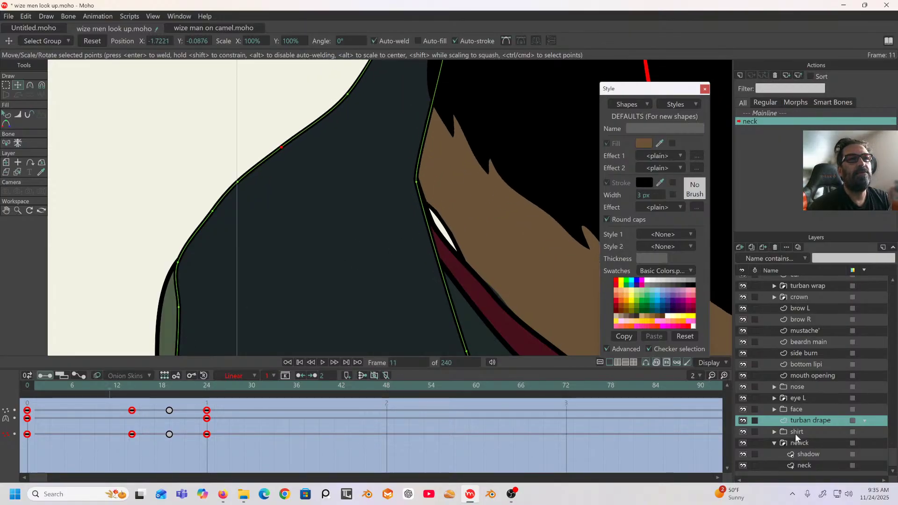
Reposition the neck shape's points beside the turban drape at frame 24 to smooth out the kink in its edge.
left_click(811, 466)
scroll(504, 238, "down", 2)
left_click_drag(458, 232, 320, 140)
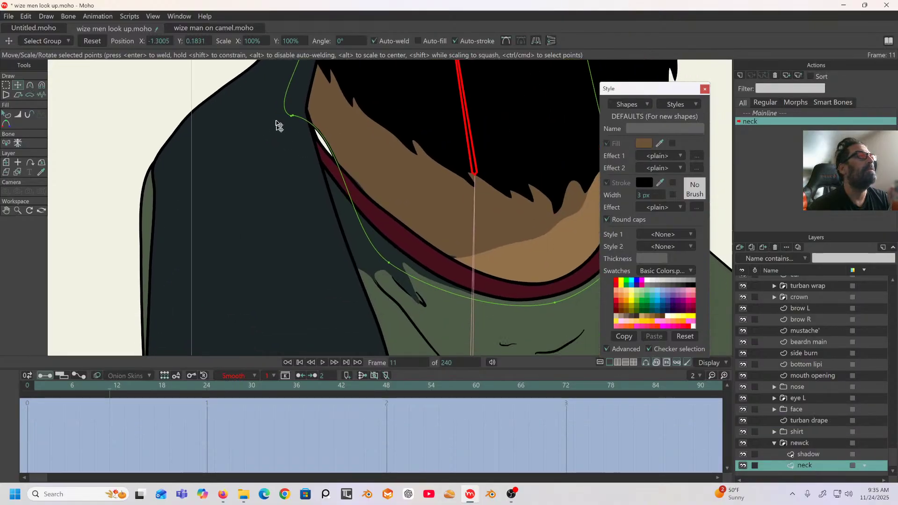
left_click(208, 389)
left_click(30, 85)
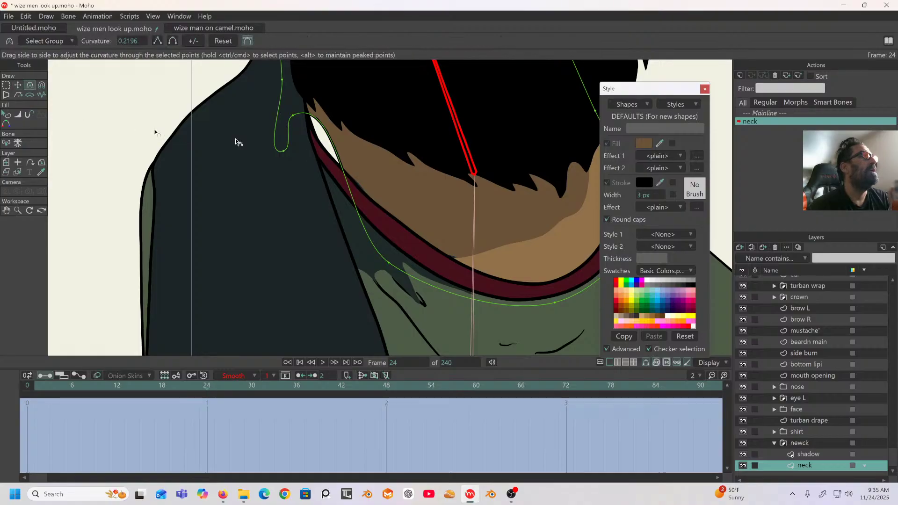
key("t")
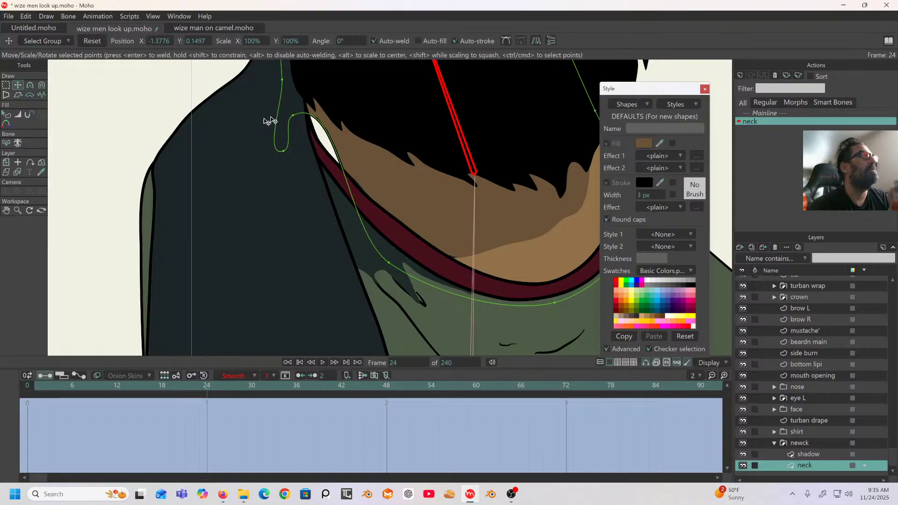
left_click_drag(20, 43, 12, 88)
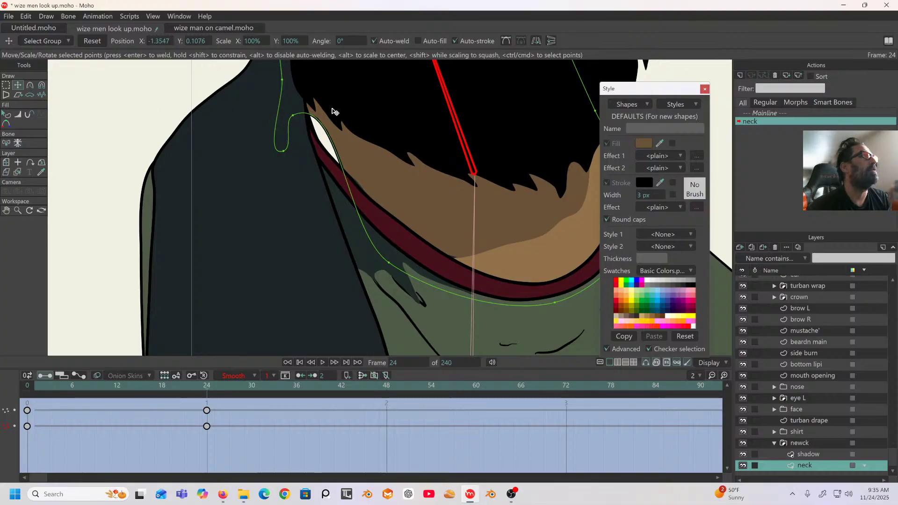
left_click_drag(296, 120, 297, 169)
Apply linear interpolation to the neck shape's keys at frames 0 and 24 and check the motion through frame 26.
mouse_move(212, 388)
left_mouse_down()
mouse_move(61, 391)
mouse_move(154, 390)
left_mouse_up()
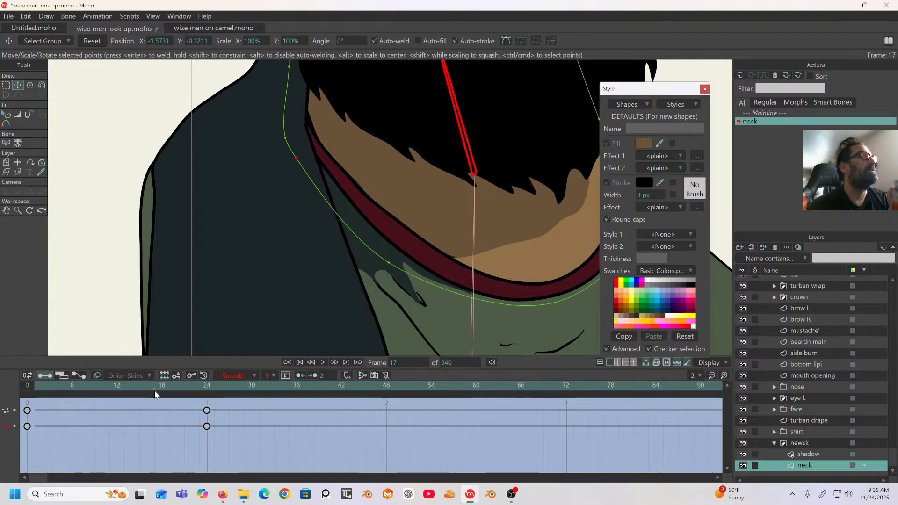
left_click_drag(241, 439, 9, 399)
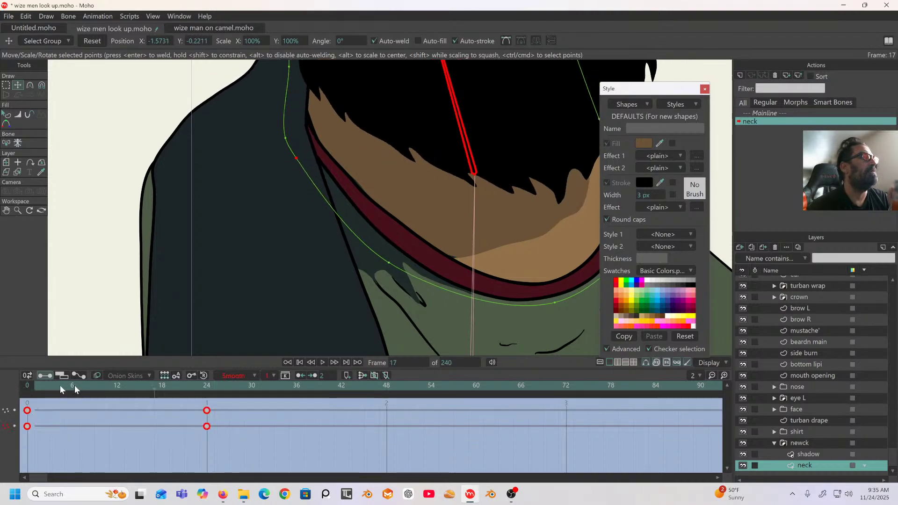
left_click(229, 374)
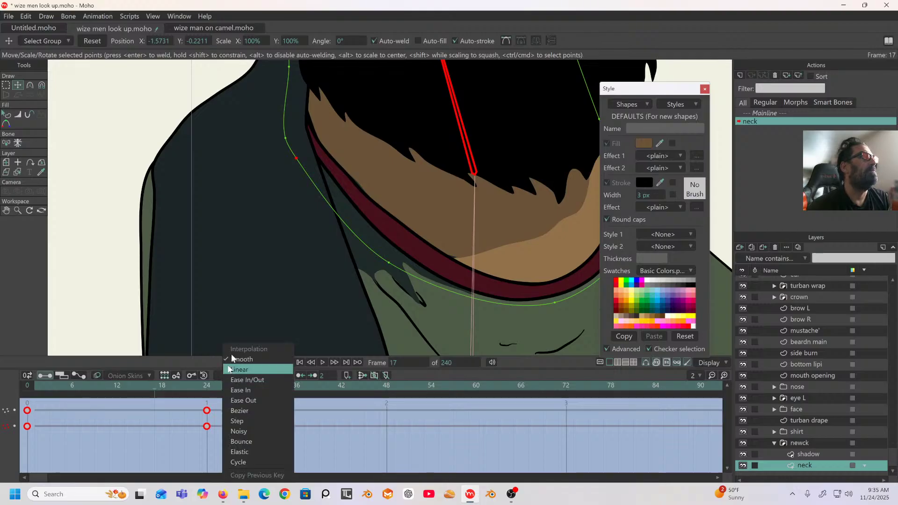
left_click(239, 369)
scroll(277, 214, "down", 5)
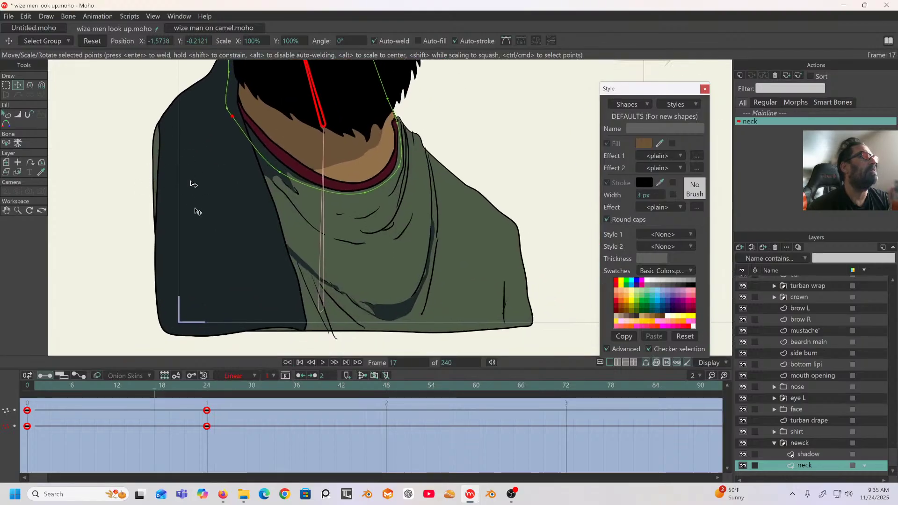
left_click_drag(204, 386, 224, 401)
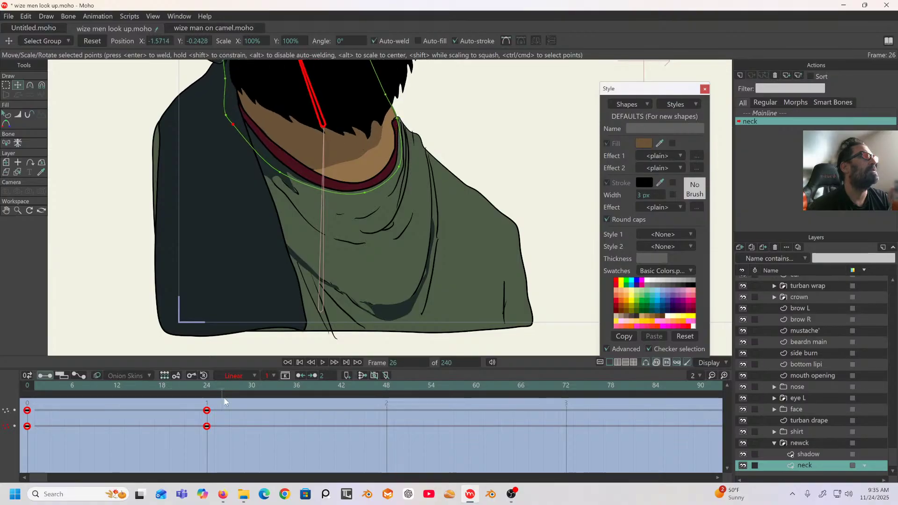
Adjust the neck shape's point at the front end of the collar at frame 24 and make its keys linear.
scroll(341, 197, "up", 6)
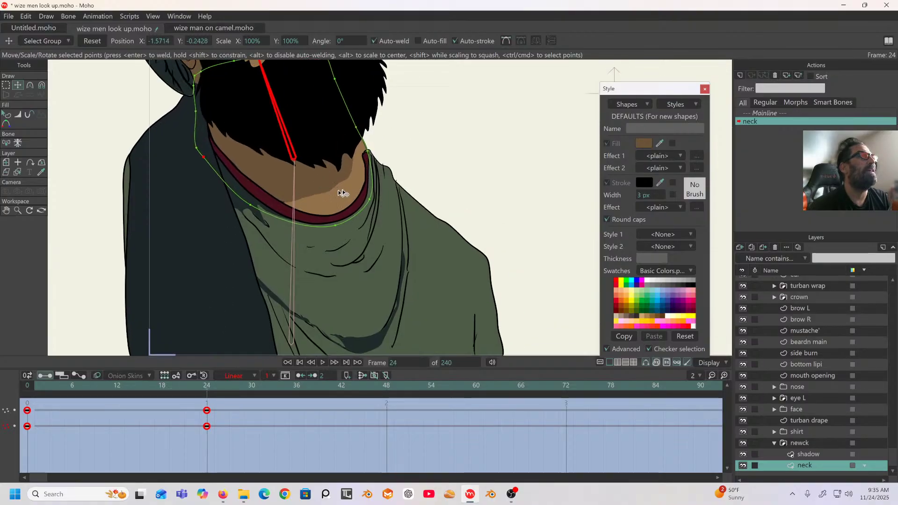
left_click_drag(380, 190, 369, 192)
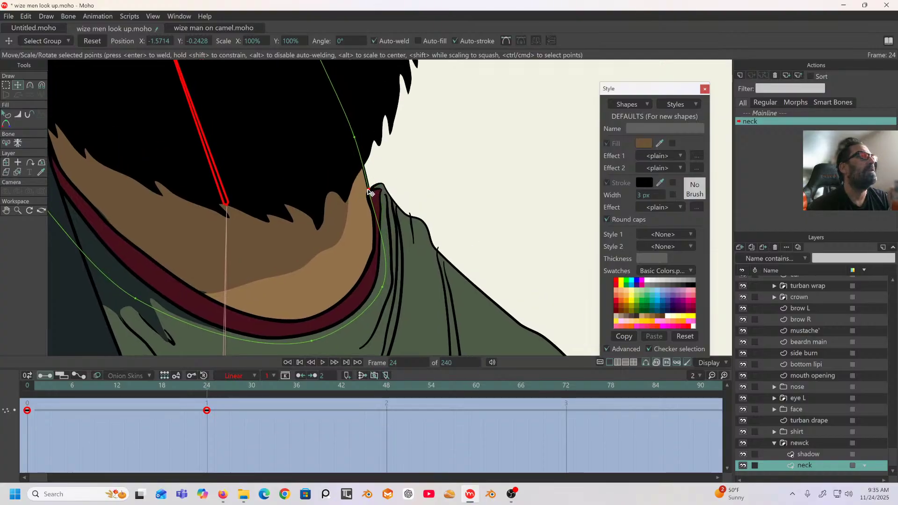
left_click_drag(209, 387, 103, 412)
left_click_drag(239, 446, 2, 403)
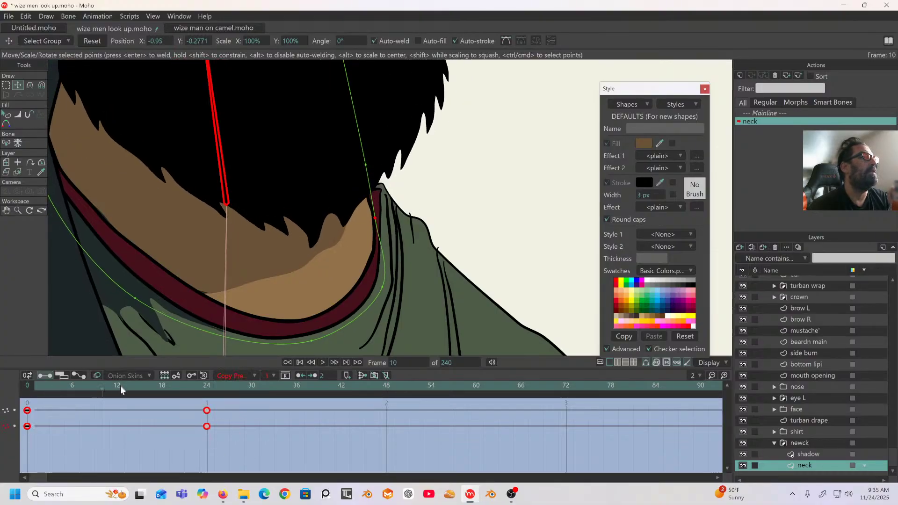
left_click(242, 376)
left_click(245, 370)
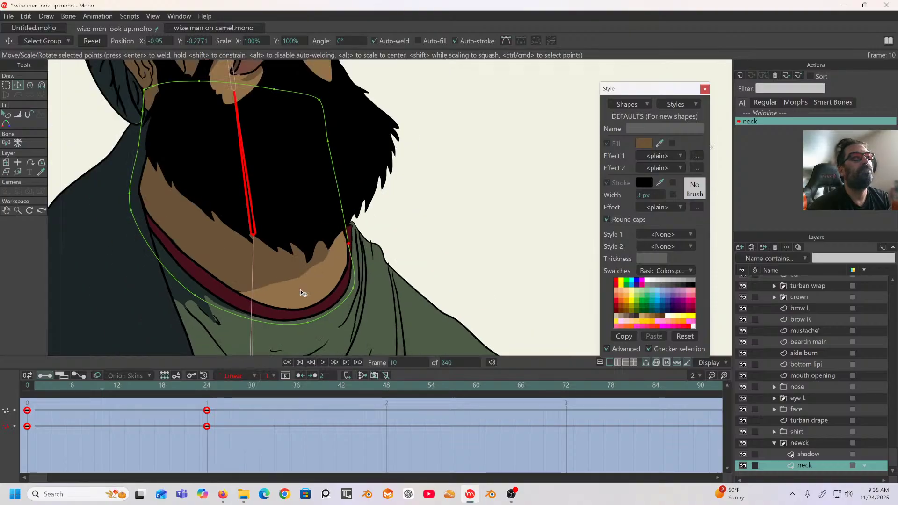
left_click_drag(303, 293, 360, 286)
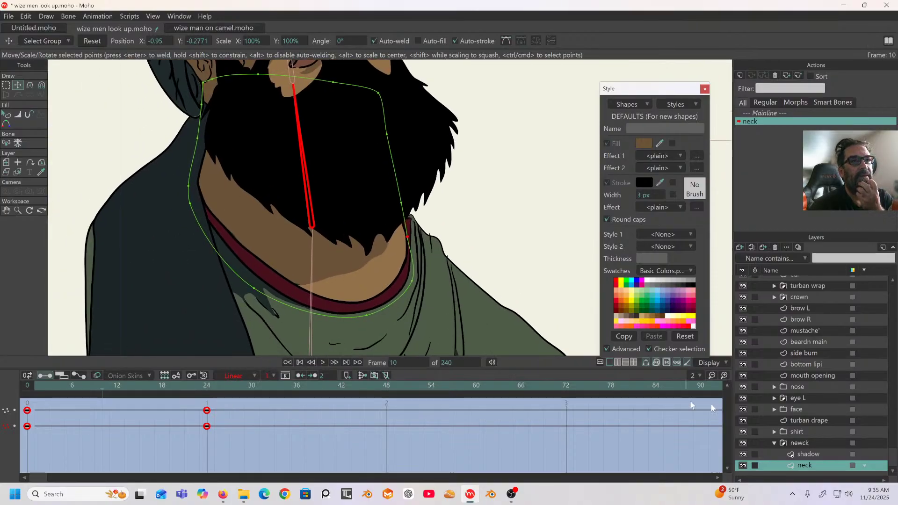
Reshape the neck shadow's front lower contour at frame 24 by moving its points into a smooth curve below the beard.
left_click(807, 454)
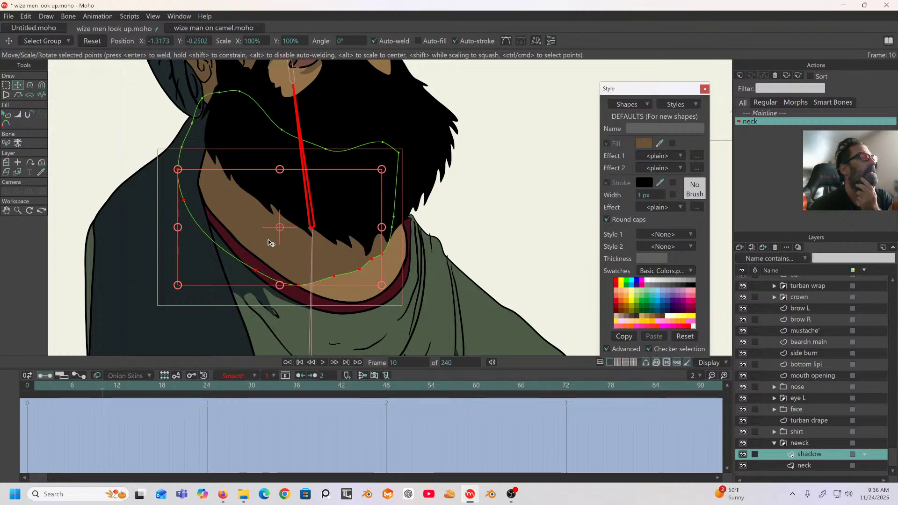
left_click_drag(96, 386, 208, 391)
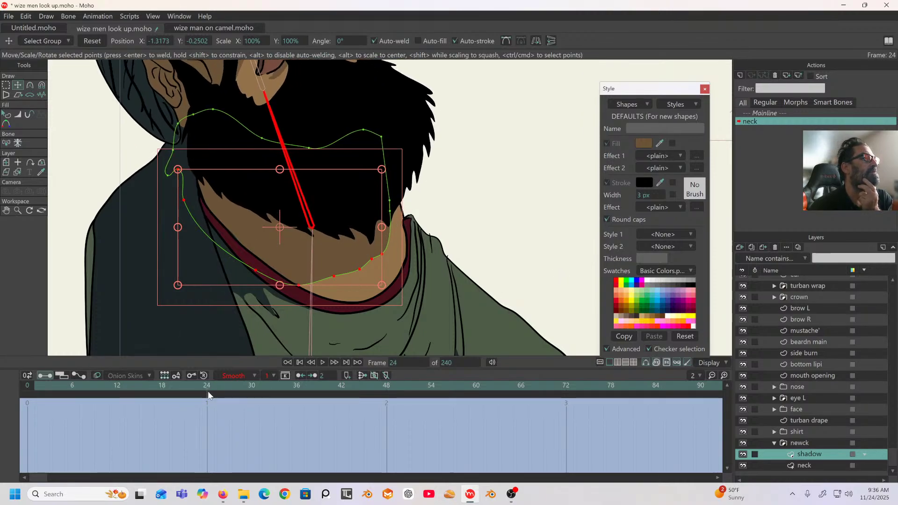
left_click(455, 209)
left_click_drag(382, 259, 353, 265)
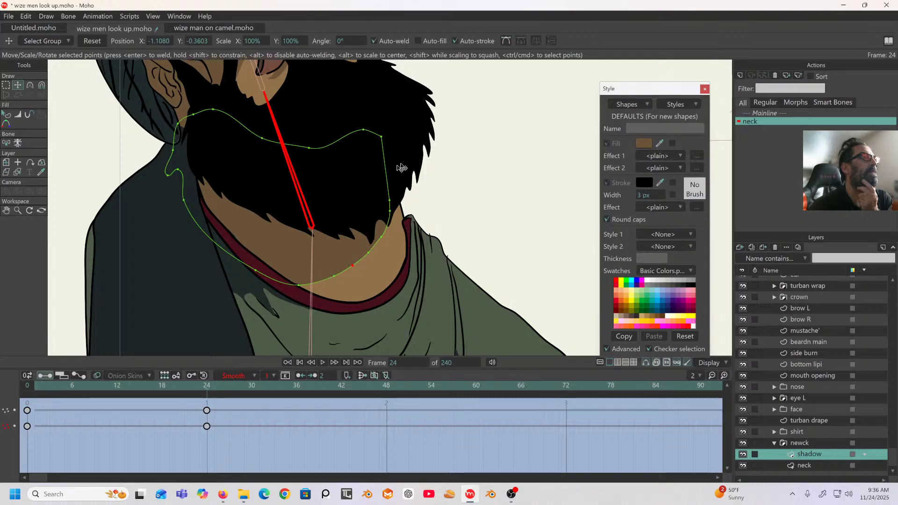
left_click_drag(388, 205, 381, 240)
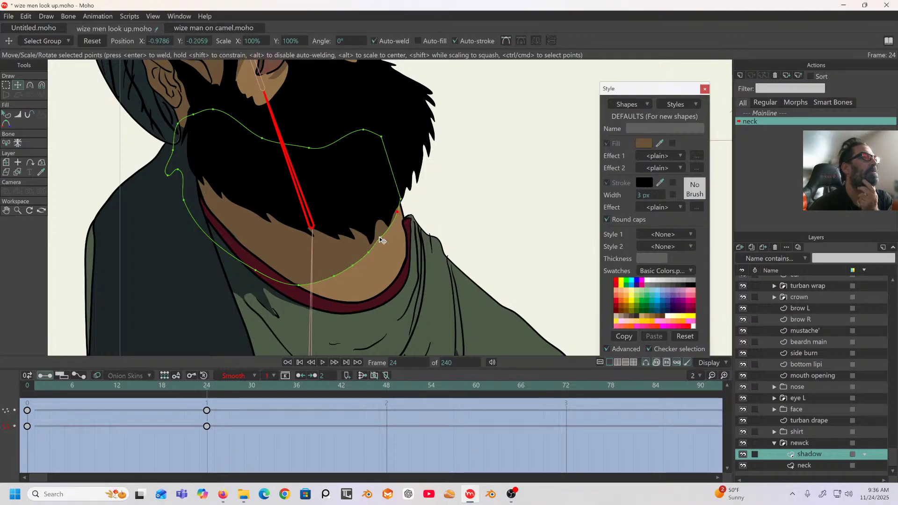
mouse_move(206, 394)
left_mouse_down()
mouse_move(61, 402)
mouse_move(208, 382)
mouse_move(40, 383)
mouse_move(208, 380)
left_mouse_up()
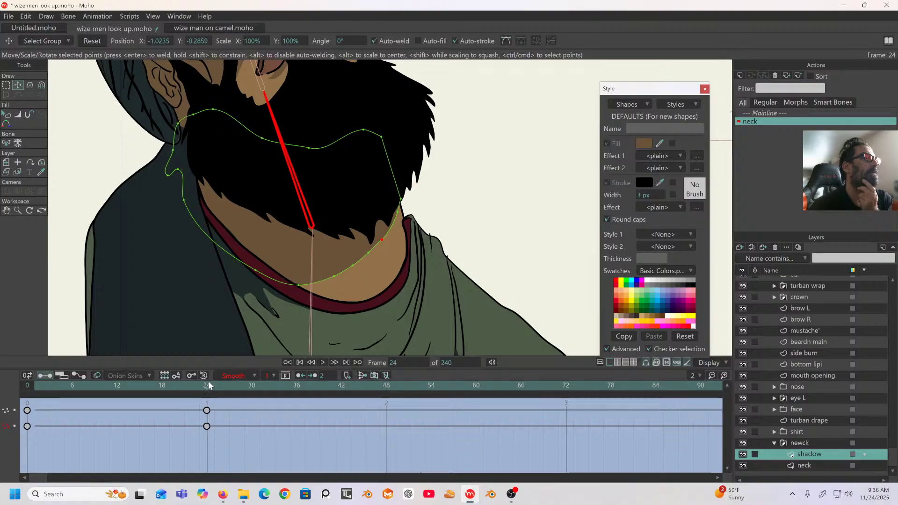
Lower the neck shadow's kinked back point at frame 24 and apply linear interpolation to its keys at frames 0 and 24.
left_click_drag(181, 171, 175, 192)
left_click_drag(227, 401, 22, 468)
left_click(265, 374)
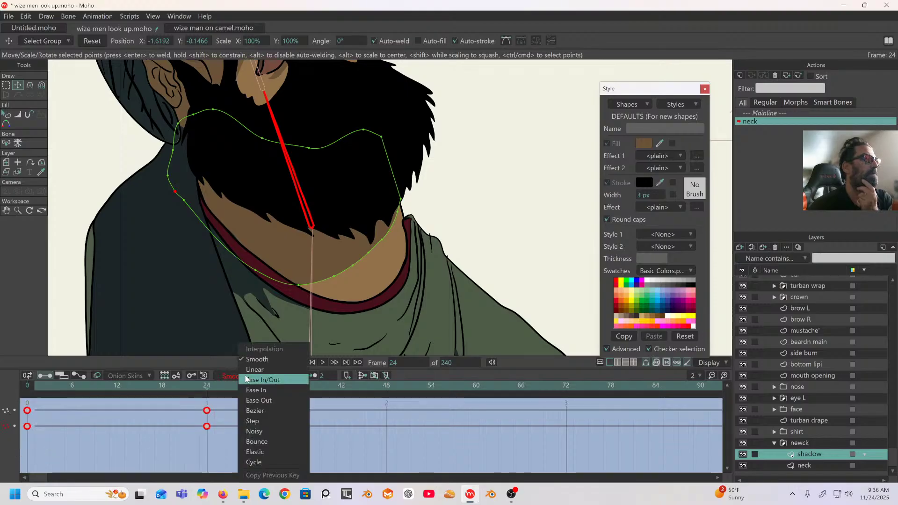
left_click(250, 370)
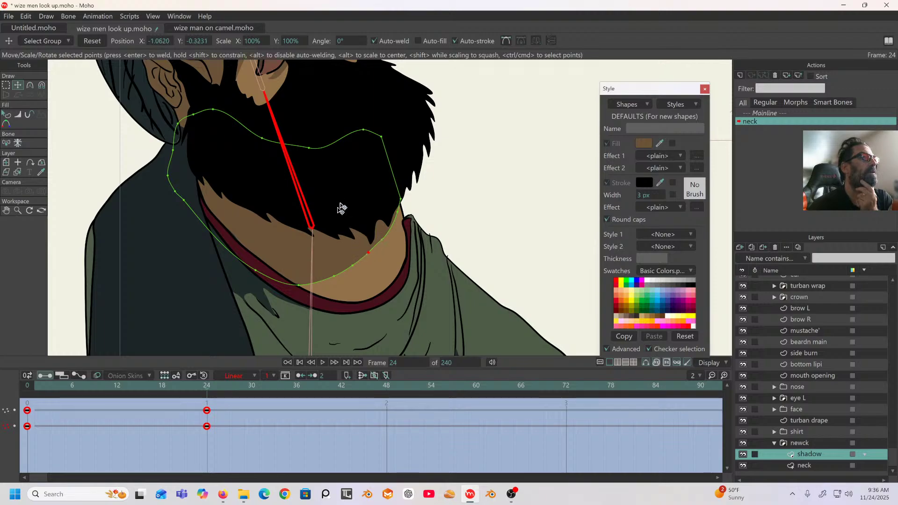
left_click_drag(204, 384, 41, 390)
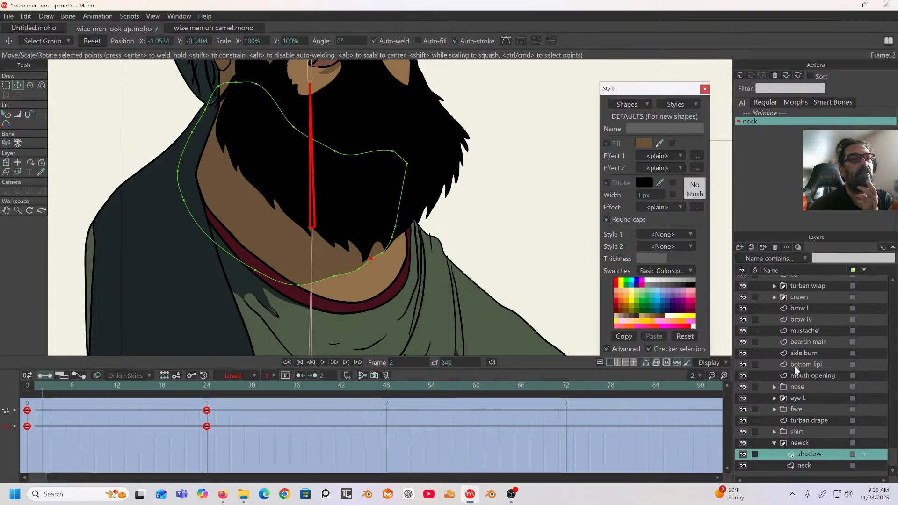
Apply linear interpolation to the green king bone layer's keys at frames 0 and 24 and check the head motion between them.
scroll(794, 366, "up", 3)
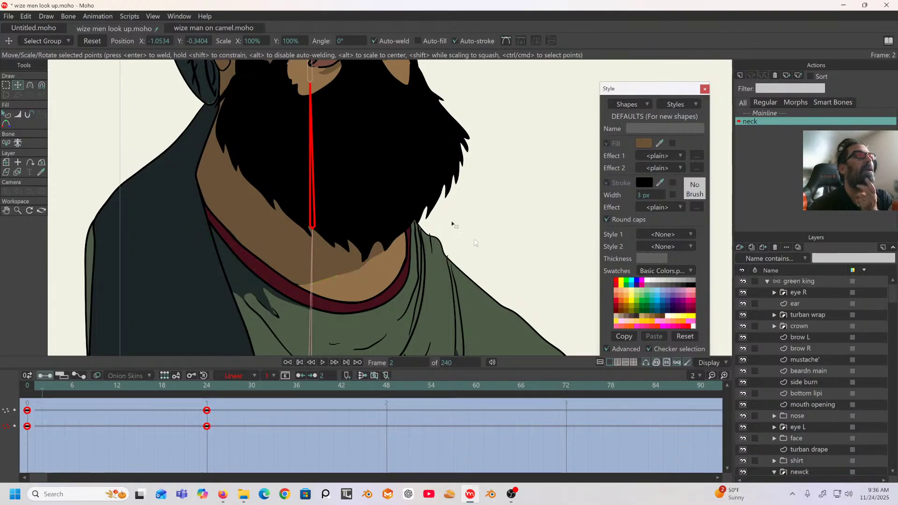
left_click(799, 281)
left_click_drag(256, 429, 7, 401)
left_click(234, 377)
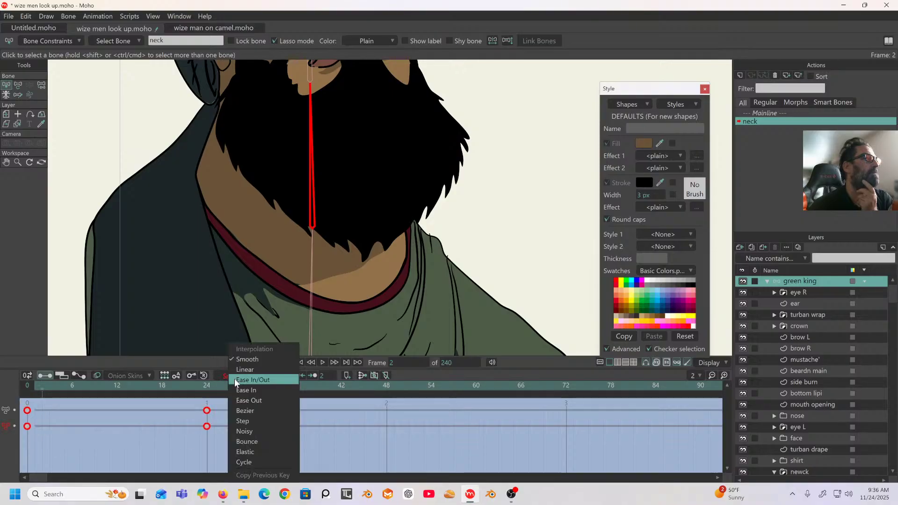
left_click(248, 349)
mouse_move(209, 387)
left_mouse_down()
mouse_move(64, 398)
mouse_move(195, 391)
mouse_move(50, 411)
mouse_move(175, 407)
mouse_move(177, 399)
mouse_move(50, 387)
mouse_move(172, 363)
mouse_move(64, 388)
mouse_move(153, 372)
mouse_move(134, 380)
mouse_move(206, 397)
left_mouse_up()
scroll(345, 252, "down", 3)
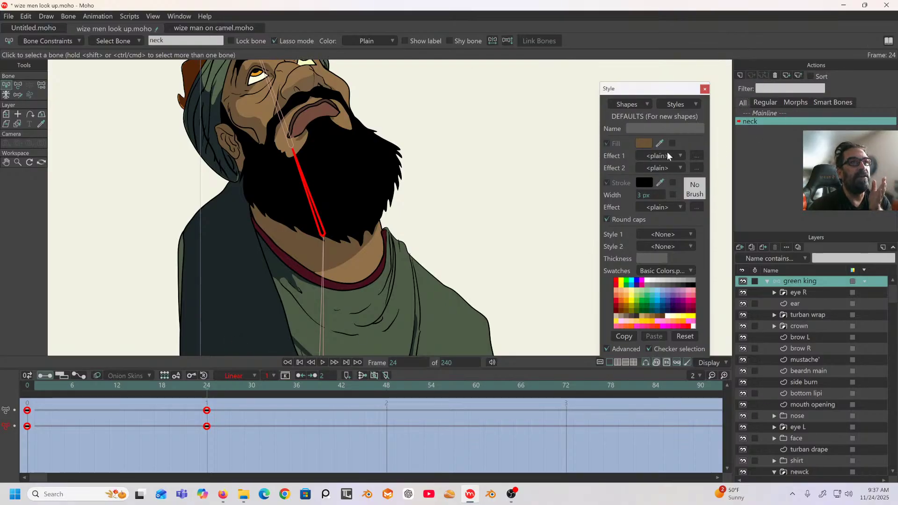
left_click_drag(207, 385, 1, 399)
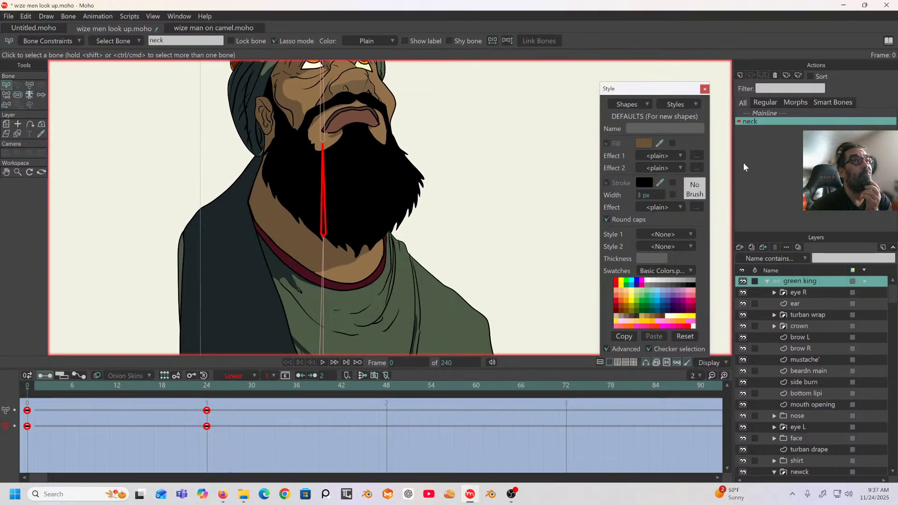
Create the opposite smart bone action neck 2 from the Mainline and rotate the neck bone to -14.8° at frame 24.
left_click(754, 113)
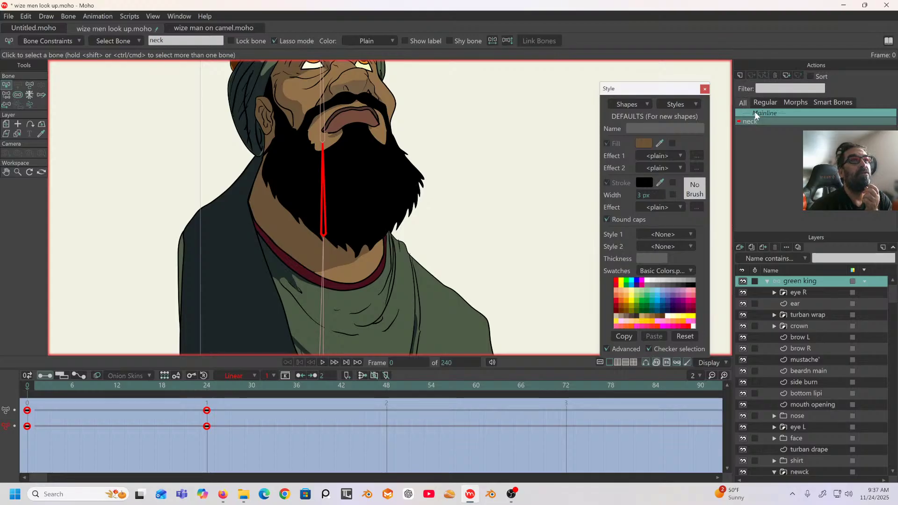
double_click(754, 112)
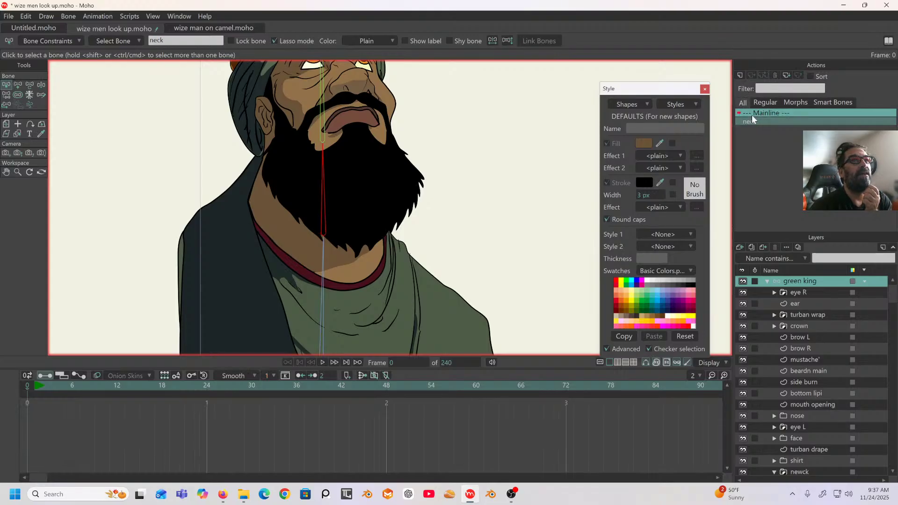
left_click(738, 76)
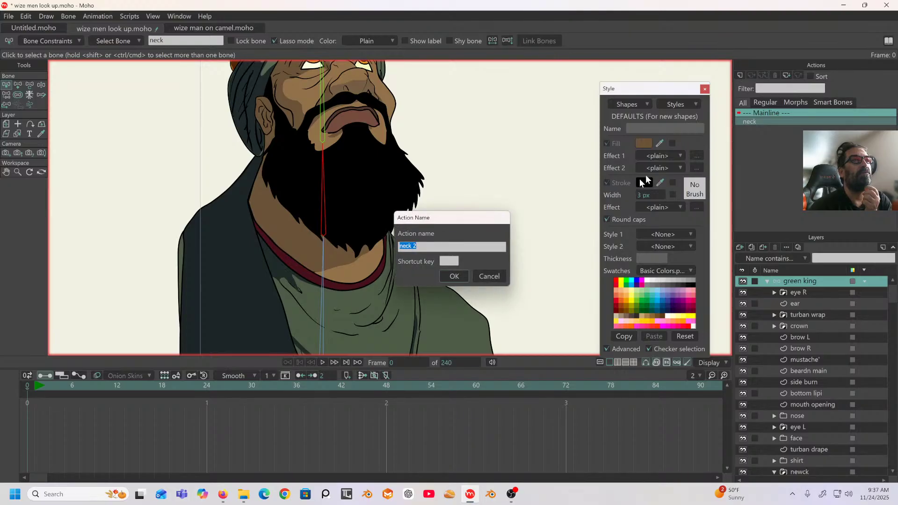
left_click(449, 277)
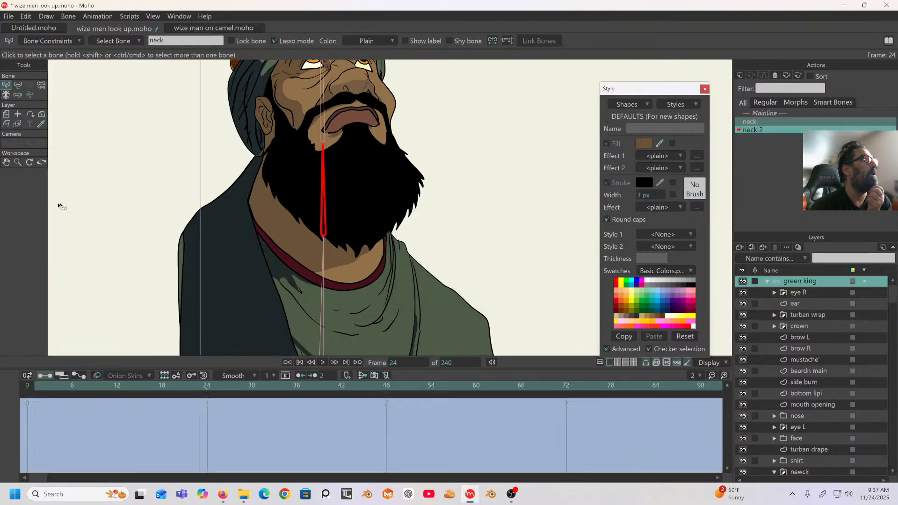
left_click(17, 85)
left_click_drag(323, 170, 342, 174)
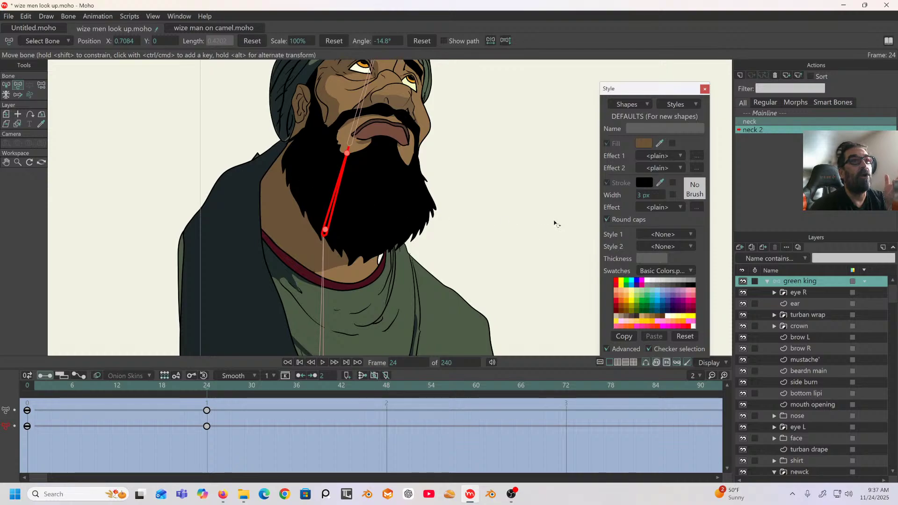
Lower the turban drape's bulging shoulder-edge point at frame 24 of the neck 2 action to straighten the edge.
scroll(799, 324, "down", 2)
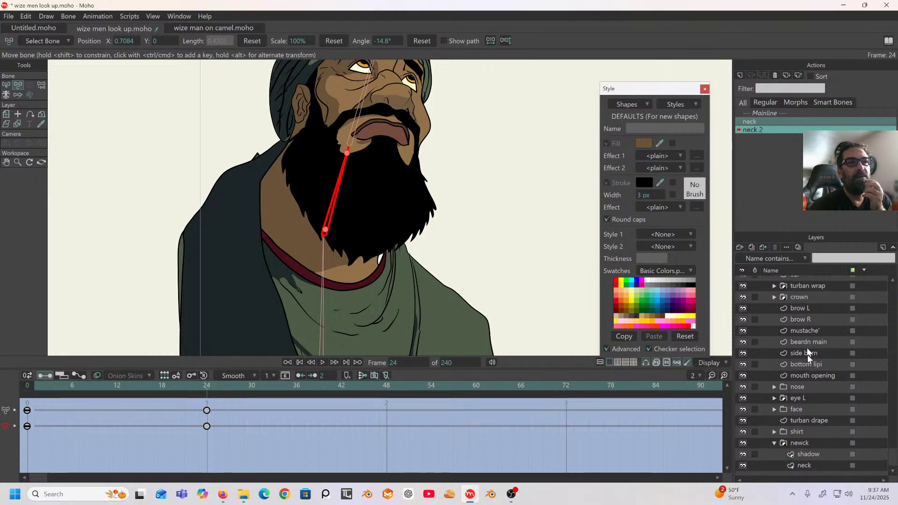
left_click(799, 420)
scroll(270, 169, "up", 4)
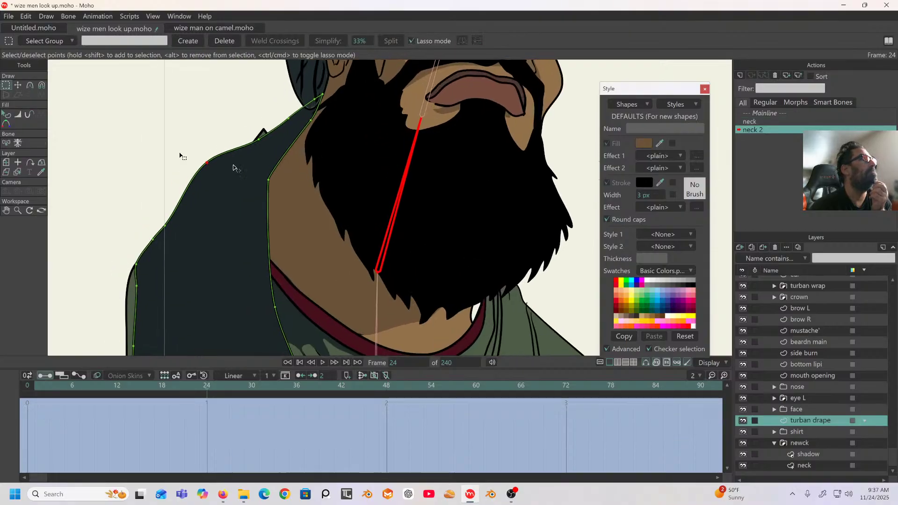
left_click(18, 85)
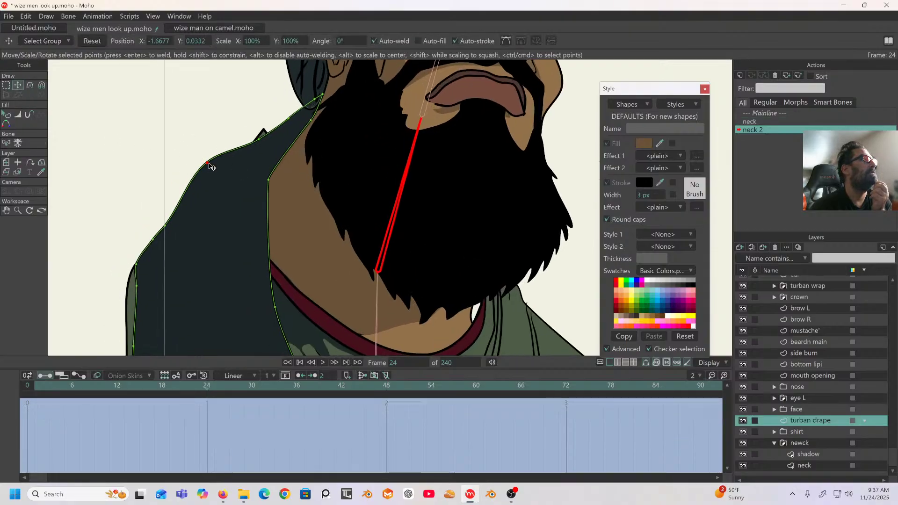
left_click_drag(209, 168, 210, 190)
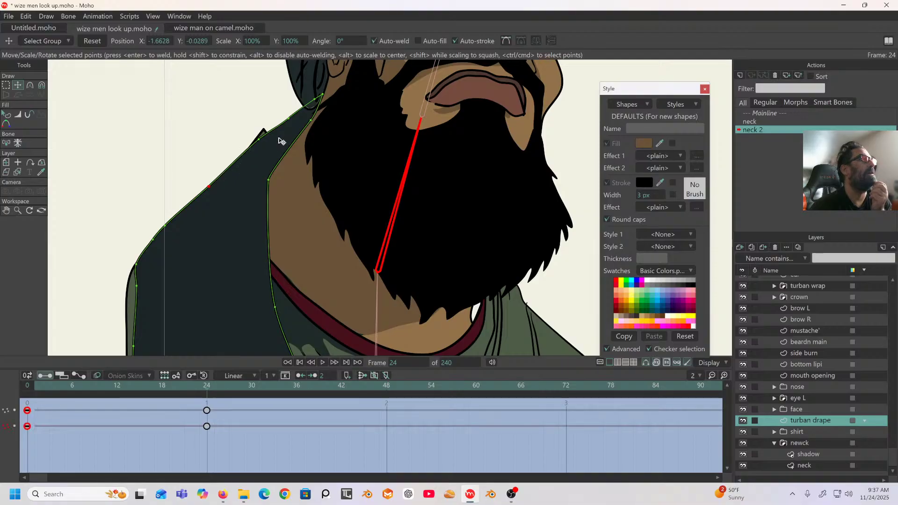
Apply linear interpolation to the turban drape's keys at frames 0 and 24 of the neck 2 action.
mouse_move(210, 391)
left_mouse_down()
mouse_move(98, 381)
mouse_move(204, 376)
left_mouse_up()
left_click_drag(236, 402, 66, 428)
right_click(249, 407)
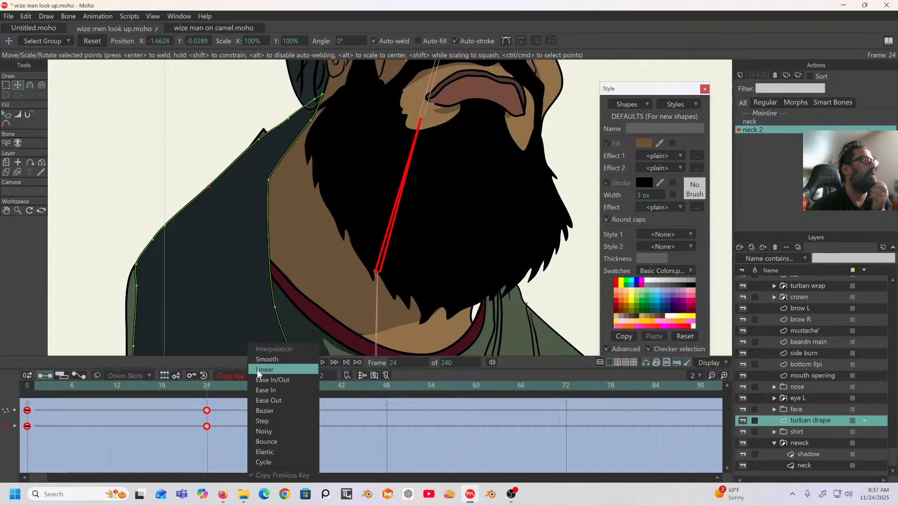
left_click(258, 370)
Select the green king bone layer and set its keys at frames 0 and 24 to linear interpolation.
scroll(765, 391, "up", 2)
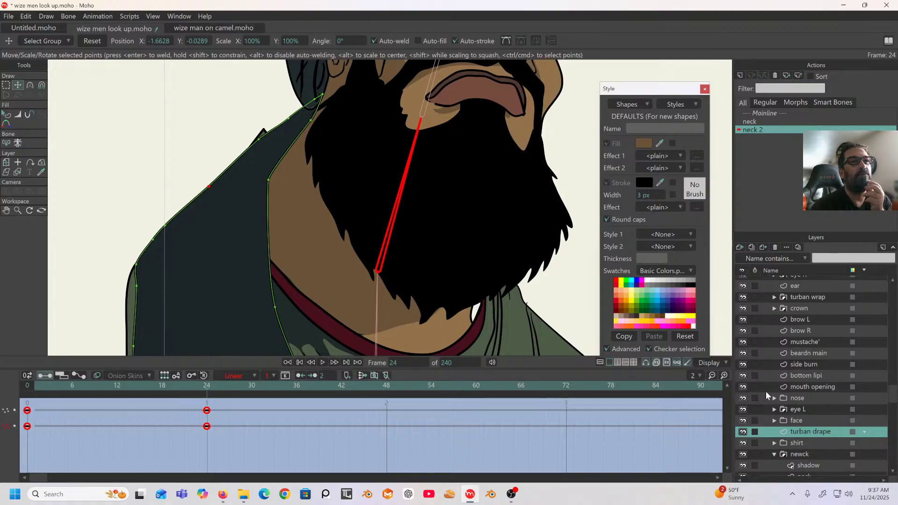
left_click(799, 281)
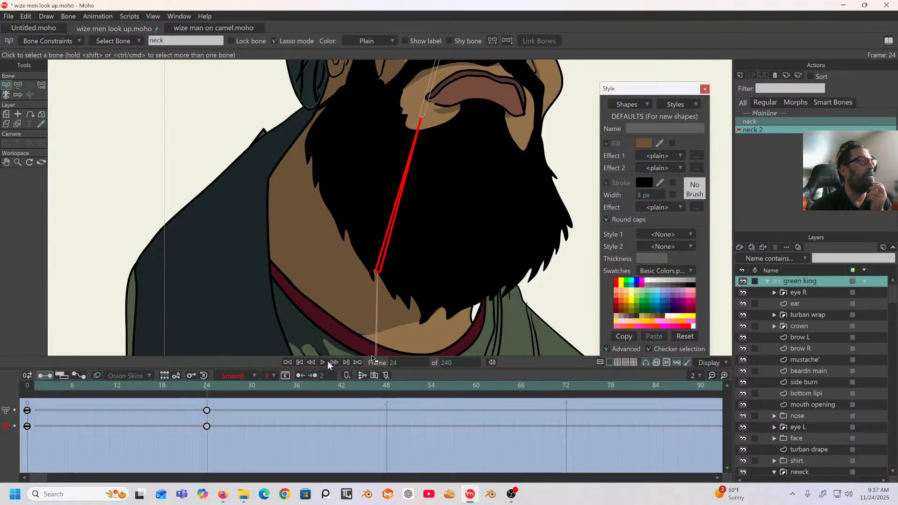
left_click_drag(230, 401, 14, 482)
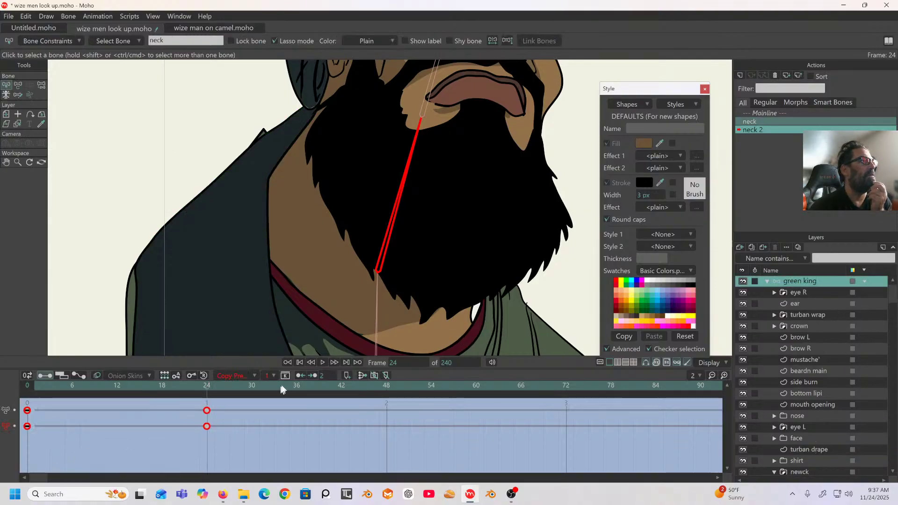
left_click(253, 376)
left_click(264, 370)
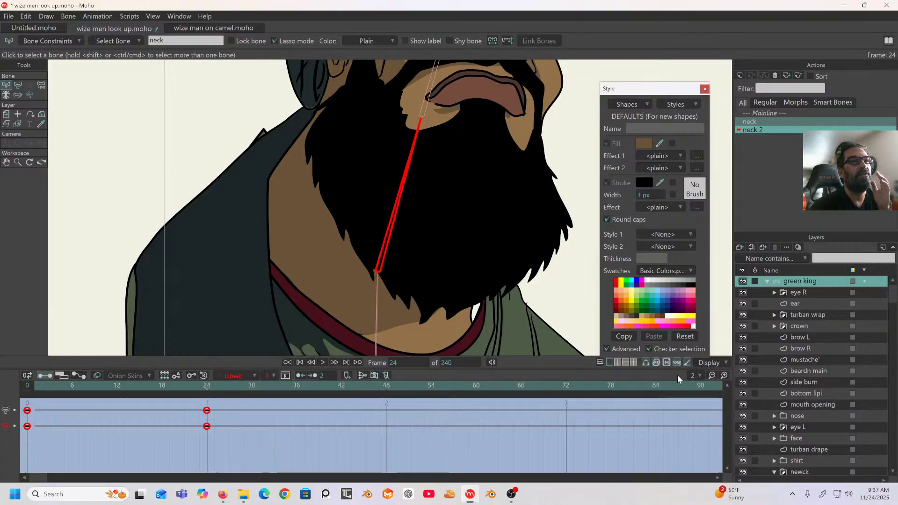
Expand the shirt group and pull the body layer's protruding shoulder-edge points inward under the turban drape at frame 24.
scroll(807, 431, "down", 2)
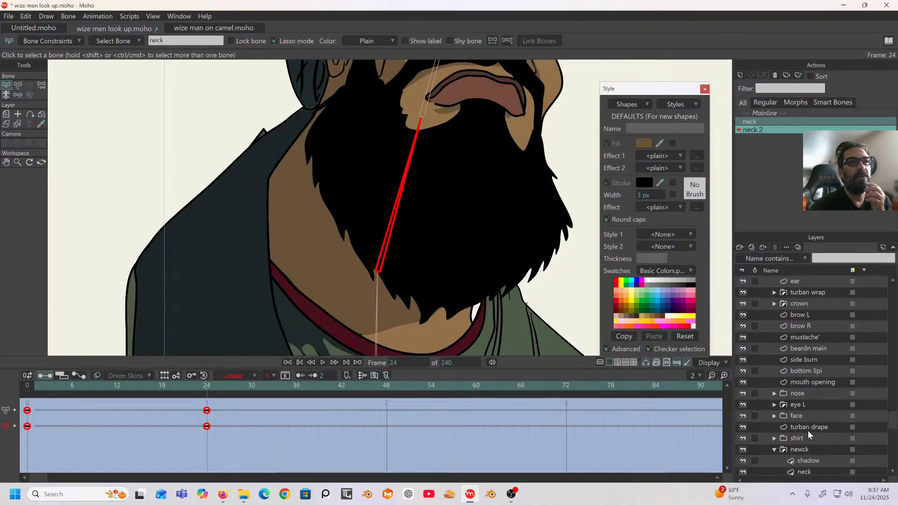
left_click(805, 465)
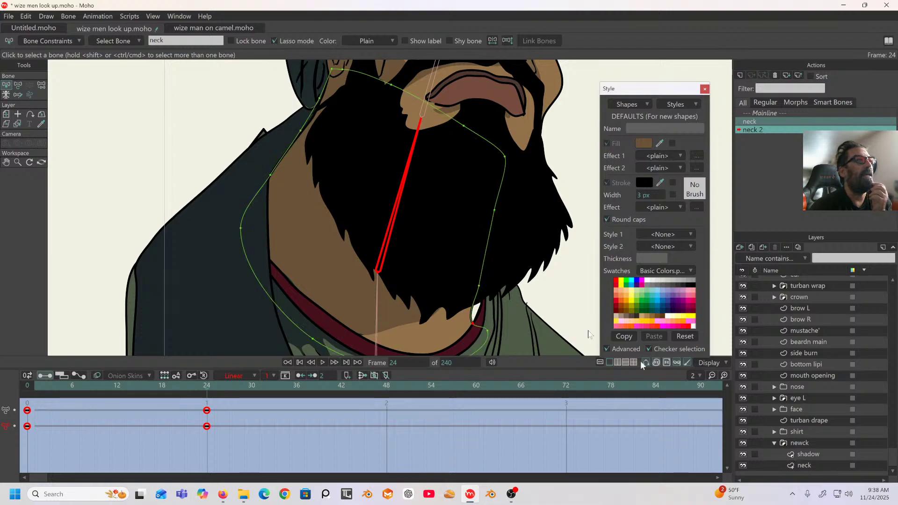
left_click_drag(370, 205, 357, 175)
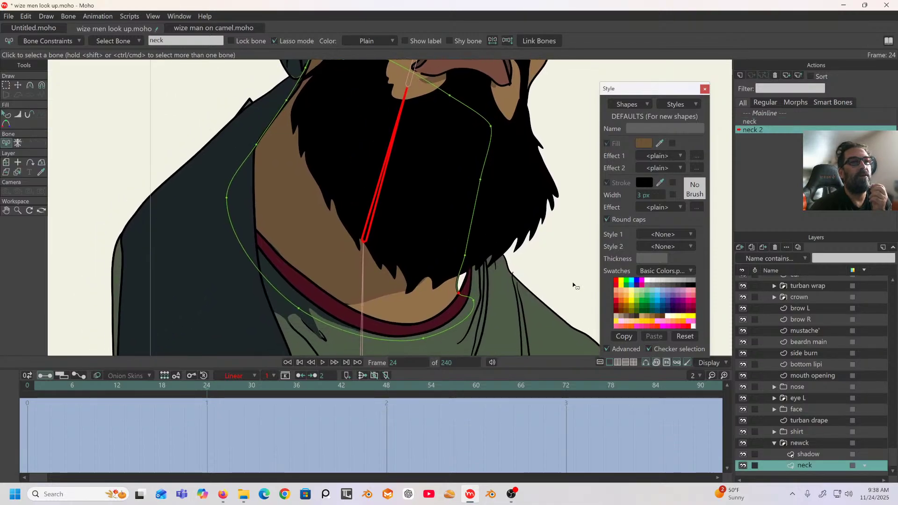
left_click(795, 431)
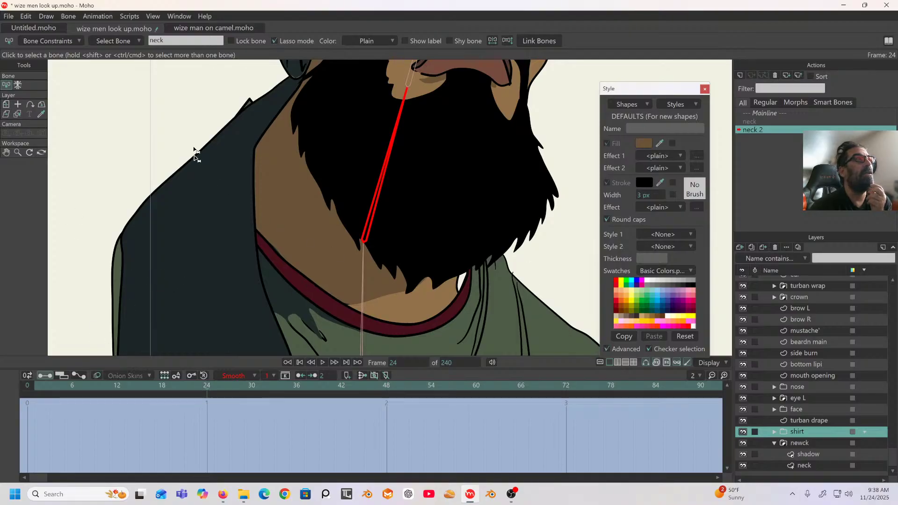
left_click(775, 431)
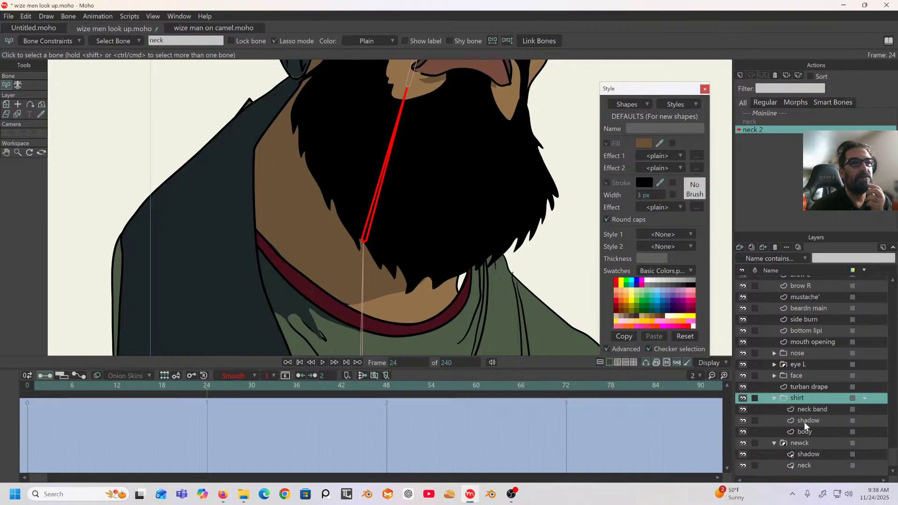
left_click(804, 431)
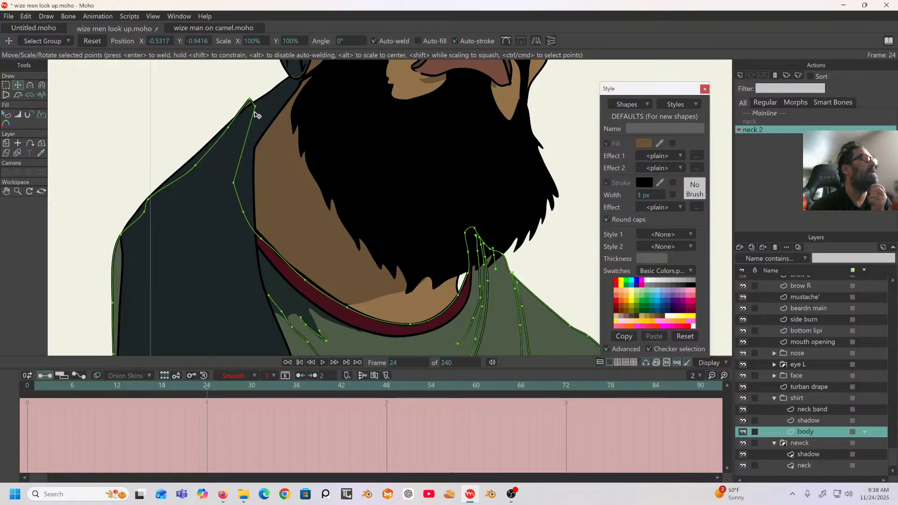
left_click(202, 88)
left_click_drag(256, 109, 228, 136)
scroll(234, 163, "down", 2)
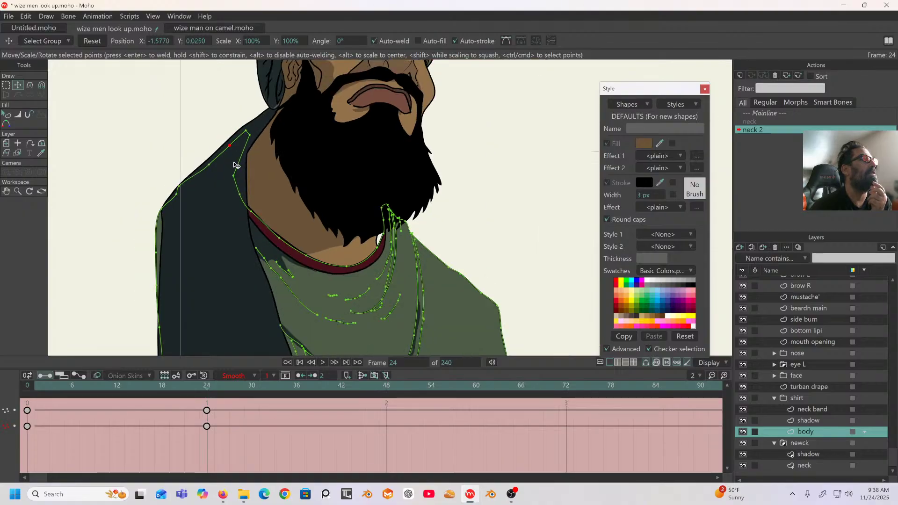
Apply linear interpolation to the shirt body's keys at frames 0 and 24.
left_click_drag(226, 395, 44, 441)
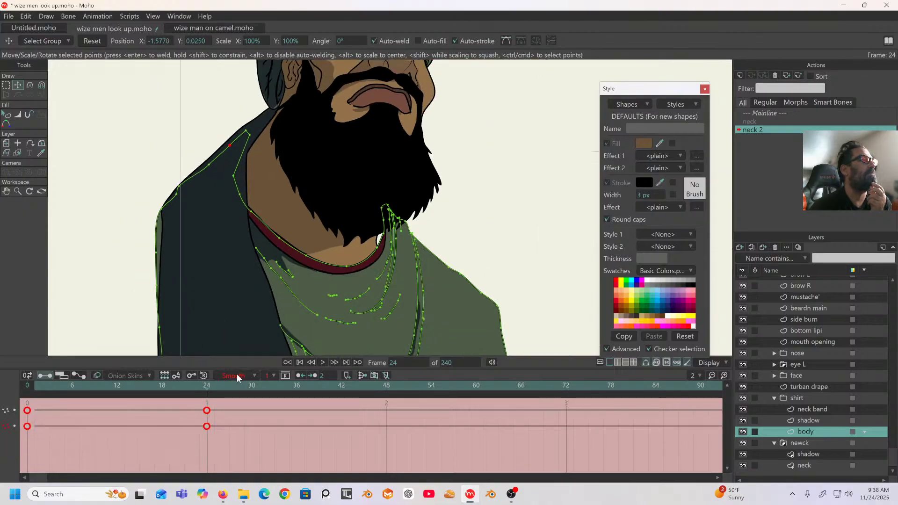
left_click(236, 374)
left_click(240, 370)
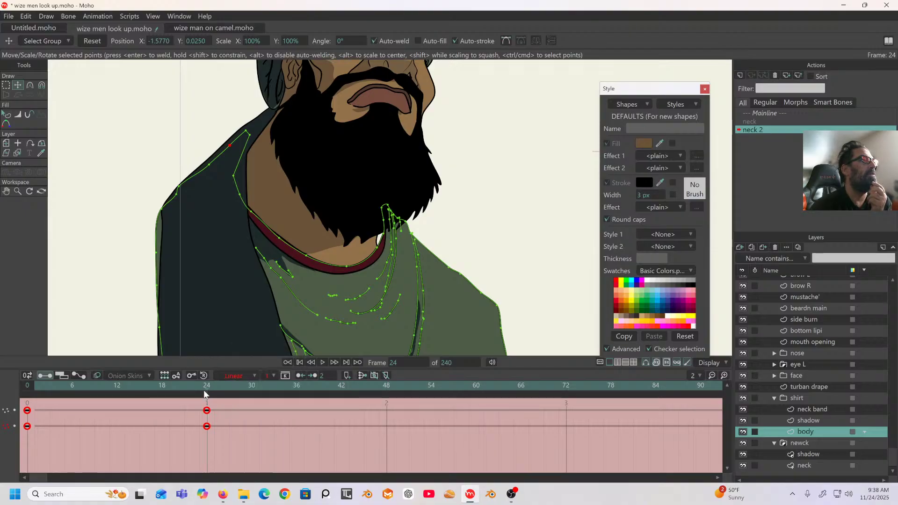
At frame 0, lower the shirt body's collar tip and upper shoulder-edge points inside the drape, and check the motion to frame 24.
left_click(147, 388)
left_click_drag(130, 392, 21, 408)
scroll(286, 171, "up", 3)
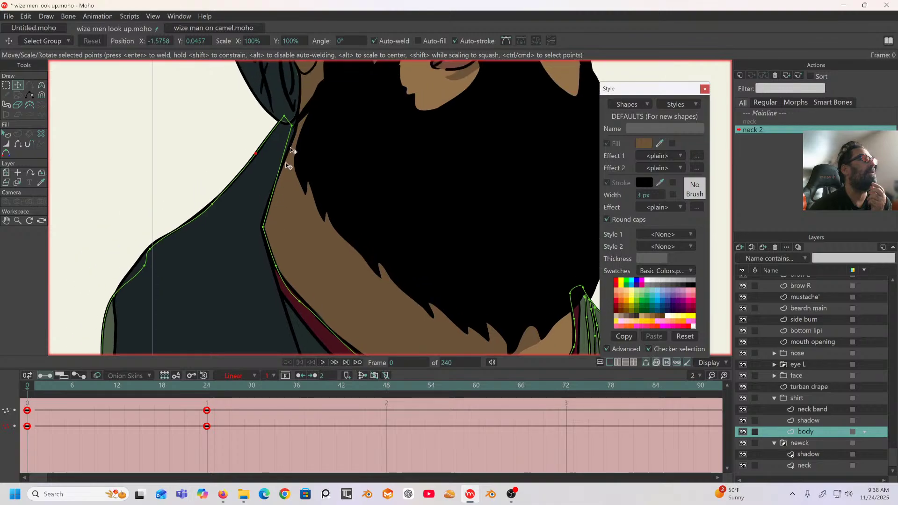
left_click_drag(284, 116, 284, 130)
left_click_drag(252, 157, 258, 166)
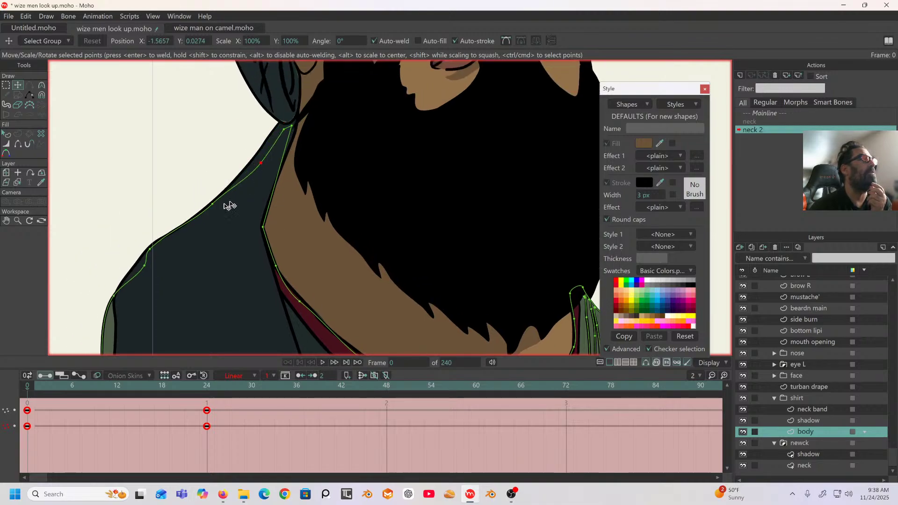
left_click_drag(211, 208, 211, 214)
left_click_drag(233, 407, 4, 426)
left_click_drag(118, 385, 205, 394)
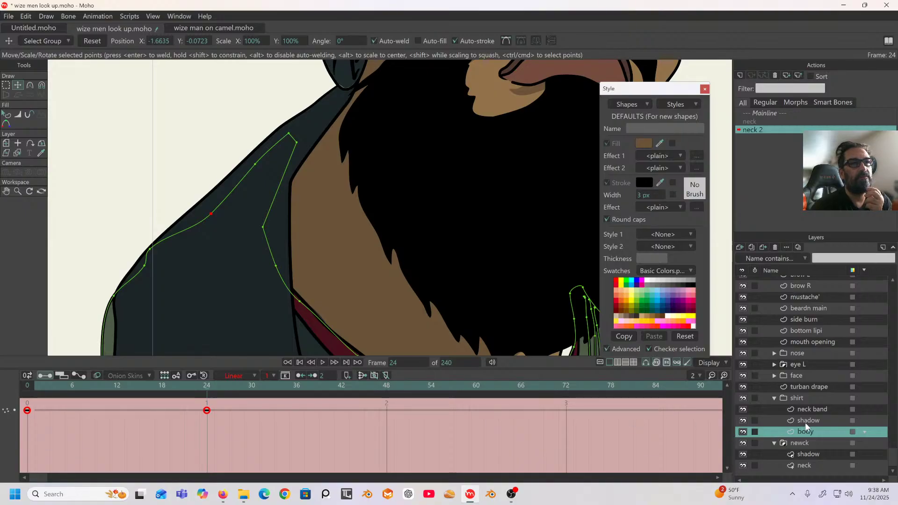
scroll(496, 302, "down", 2)
left_click_drag(454, 305, 380, 186)
mouse_move(203, 389)
left_mouse_down()
mouse_move(107, 401)
mouse_move(219, 400)
mouse_move(207, 403)
left_mouse_up()
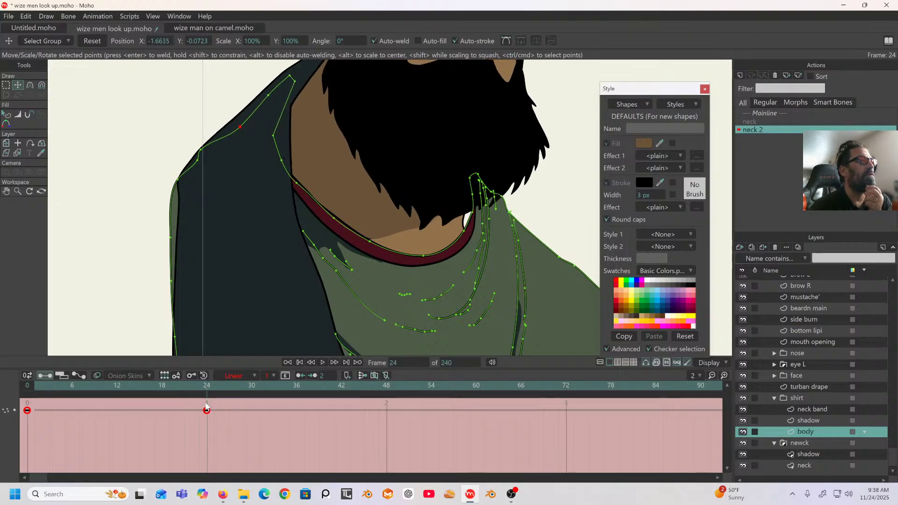
Bend the shirt neck band's back end toward the neck at frame 24 using the Magnet tool with radius 0.1310.
left_click(806, 406)
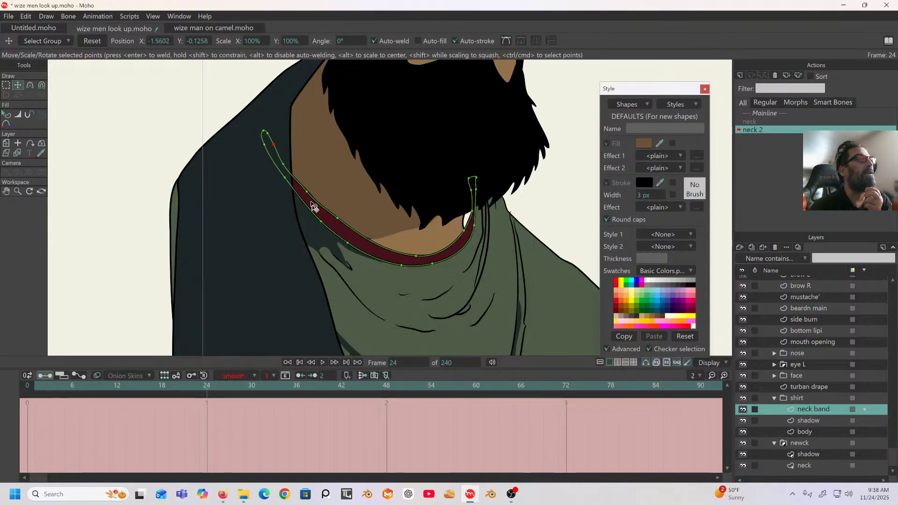
scroll(337, 254, "down", 1)
scroll(323, 234, "up", 4)
left_click_drag(310, 228, 313, 220)
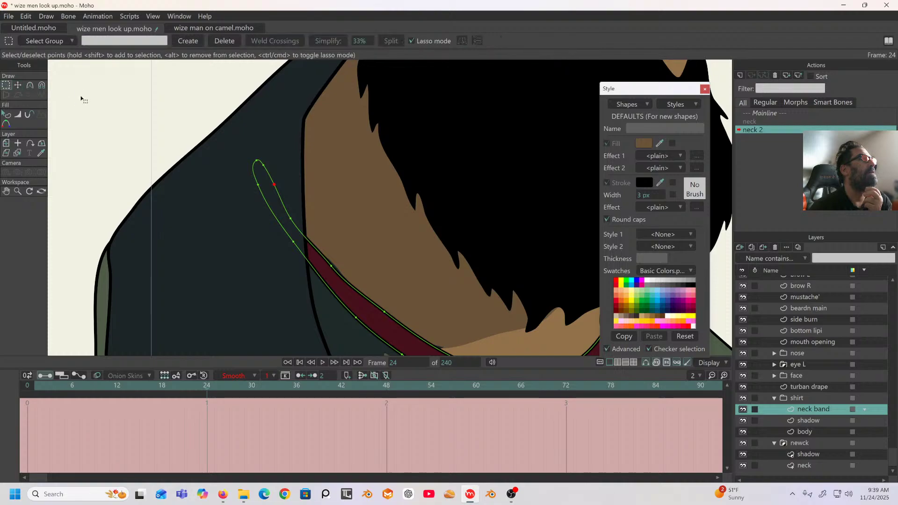
left_click(42, 86)
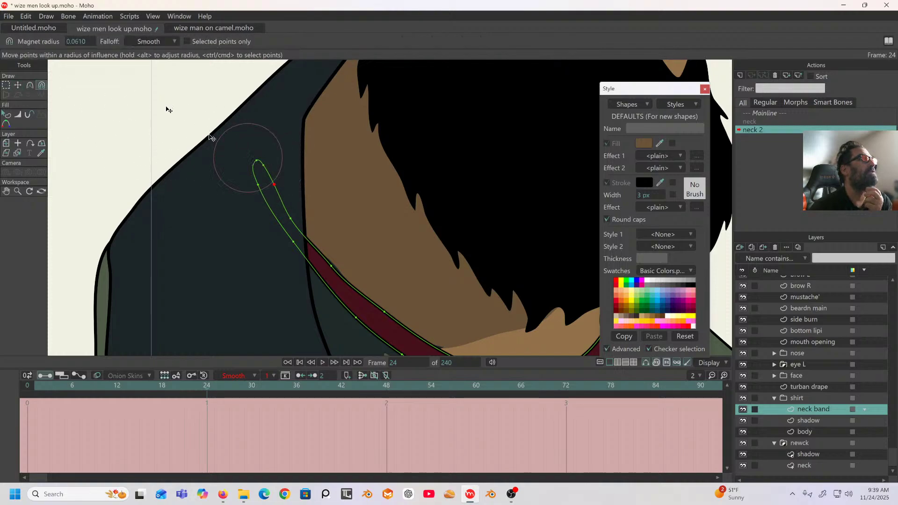
scroll(76, 39, "up", 7)
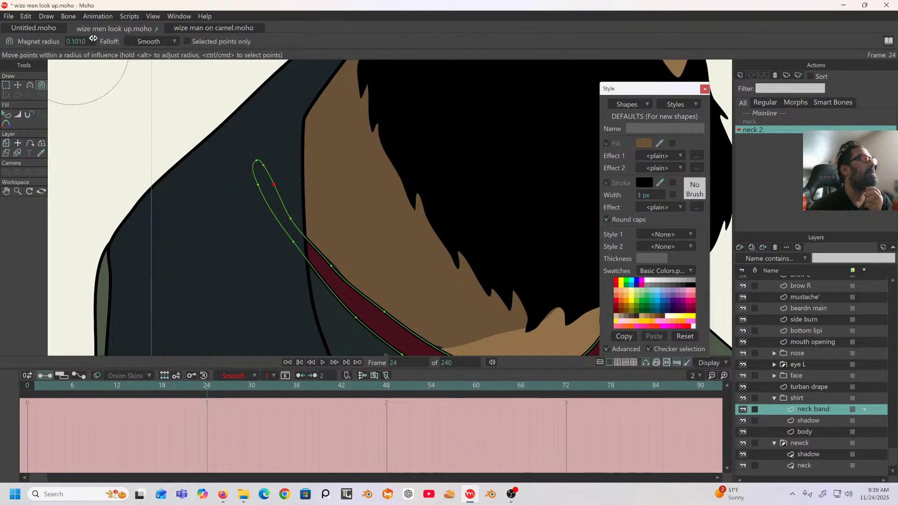
left_click_drag(275, 187, 307, 178)
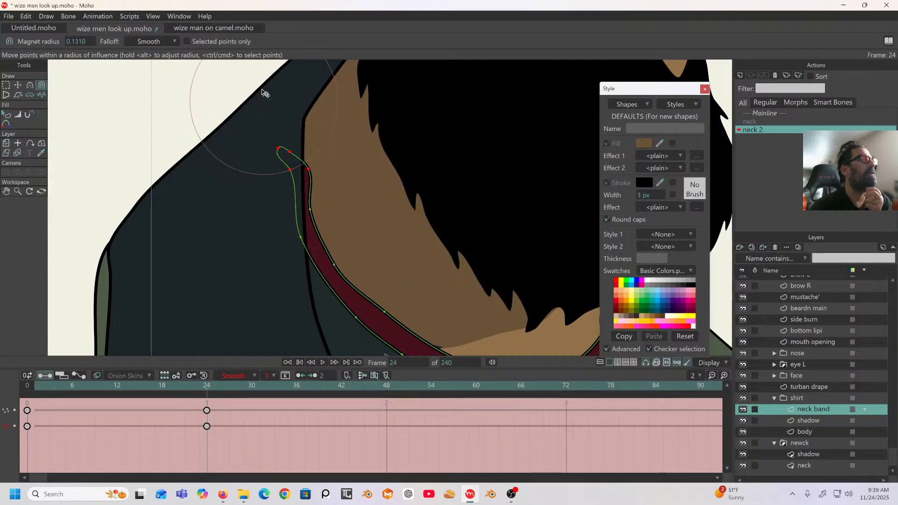
Reshape the neck band's back tip with the Magnet tool so it runs upward along the drape's inner edge.
left_click_drag(264, 86, 354, 57)
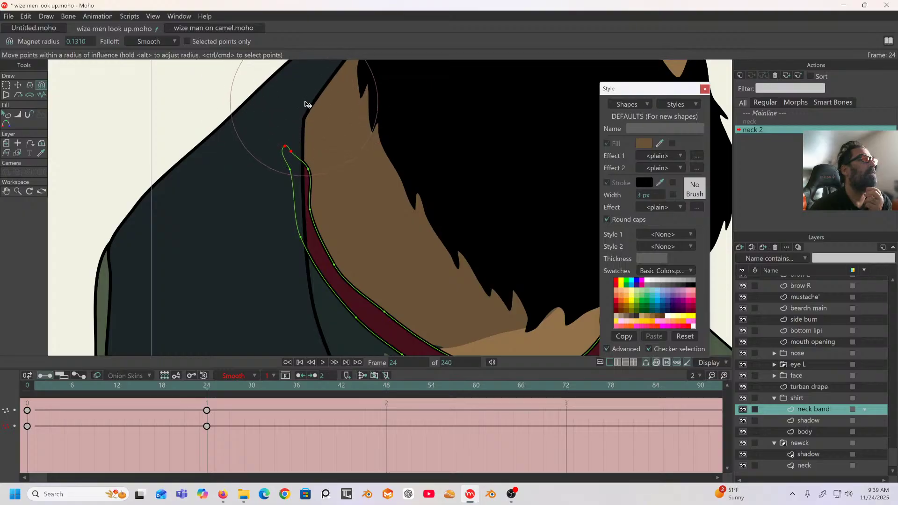
left_click_drag(309, 100, 367, 39)
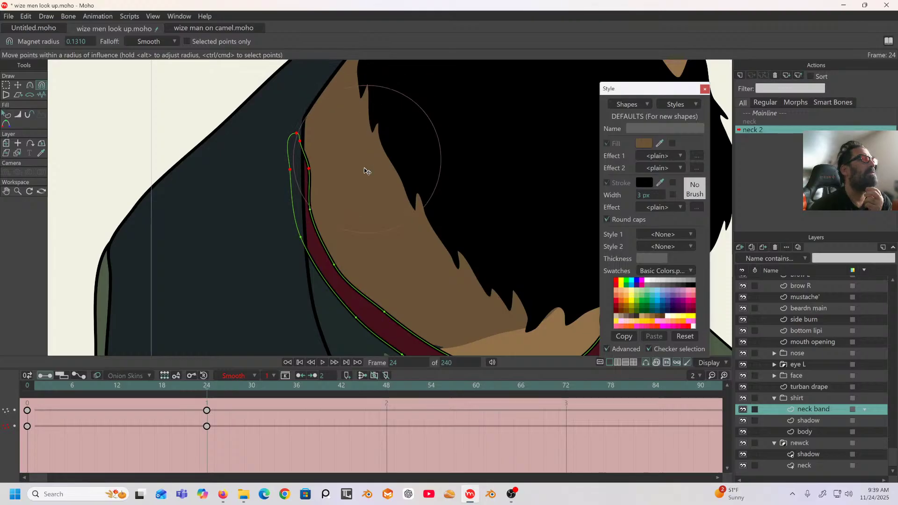
left_click_drag(380, 172, 280, 190)
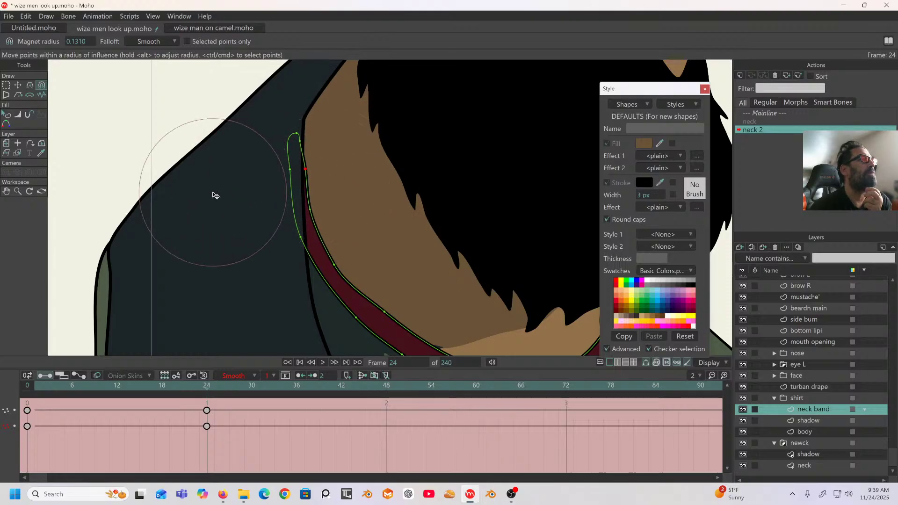
Apply linear interpolation to the neck band's keys at frames 0 and 24 and check the motion between them.
scroll(206, 194, "down", 5)
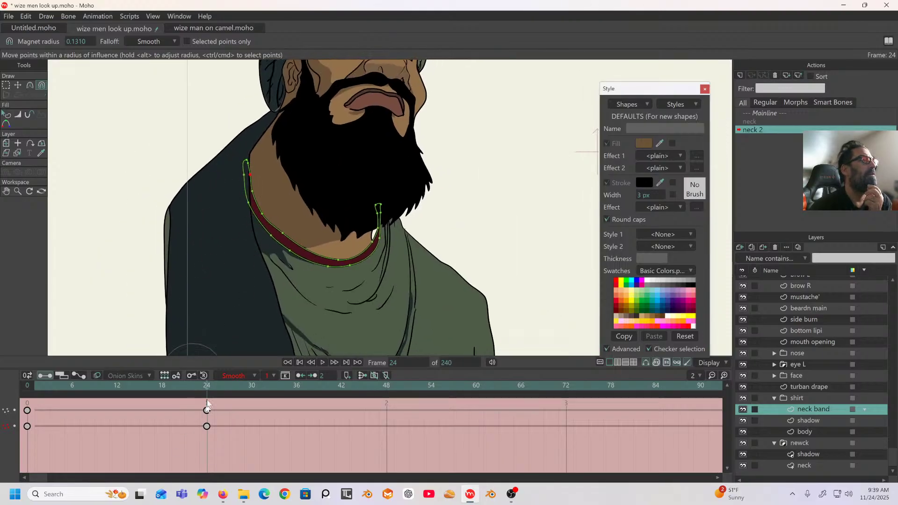
left_click_drag(207, 390, 12, 470)
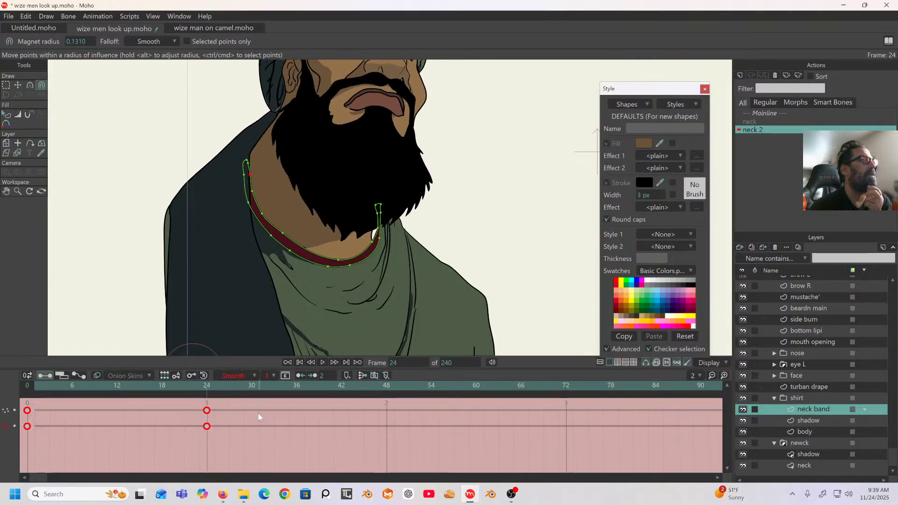
left_click(248, 376)
left_click(256, 370)
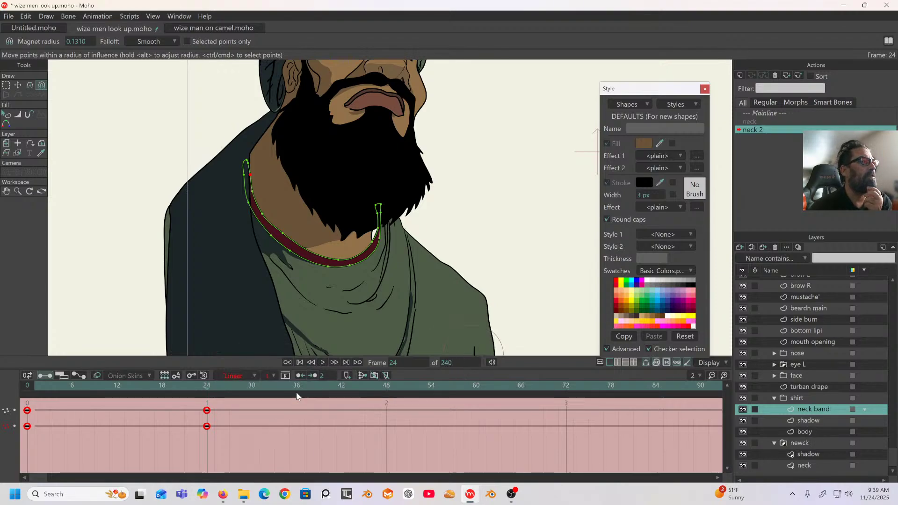
left_click_drag(204, 385, 154, 389)
Move the neck layer's lower front points up and outward at frame 24 to close the white gap between beard and collar.
left_click(805, 465)
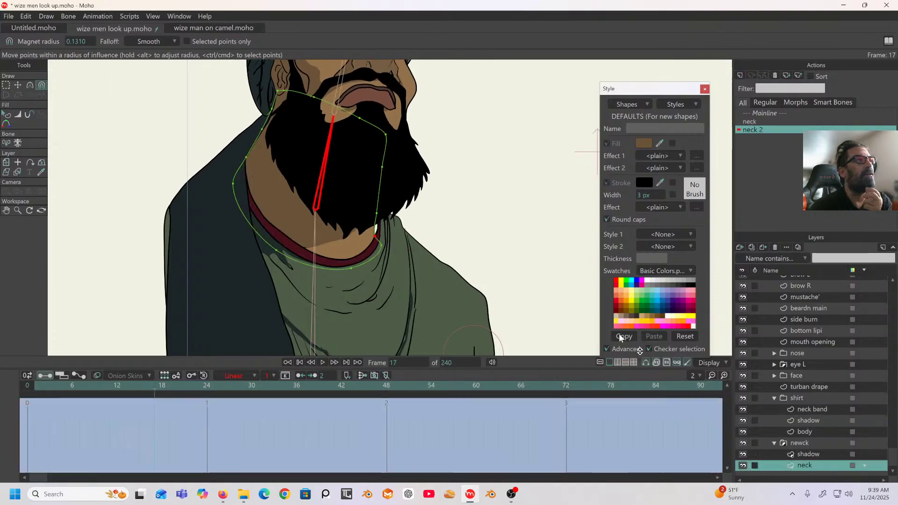
scroll(322, 173, "up", 4)
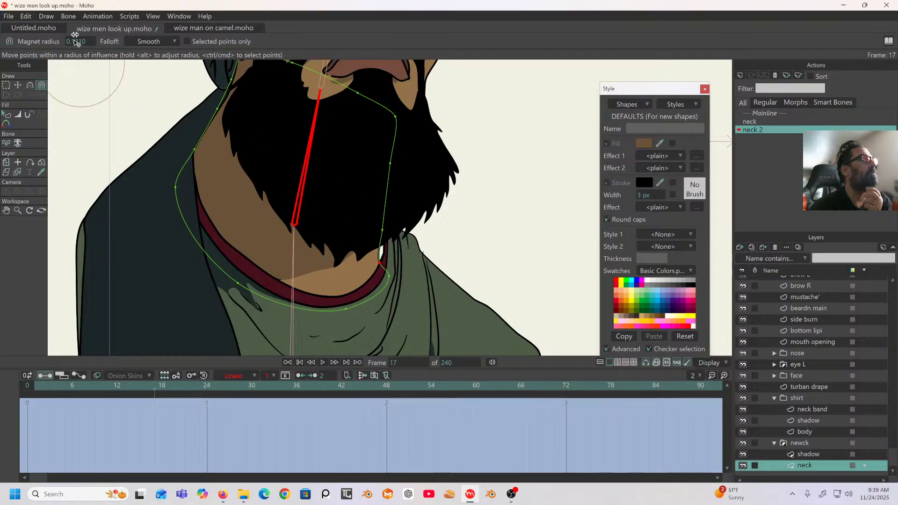
left_click(18, 85)
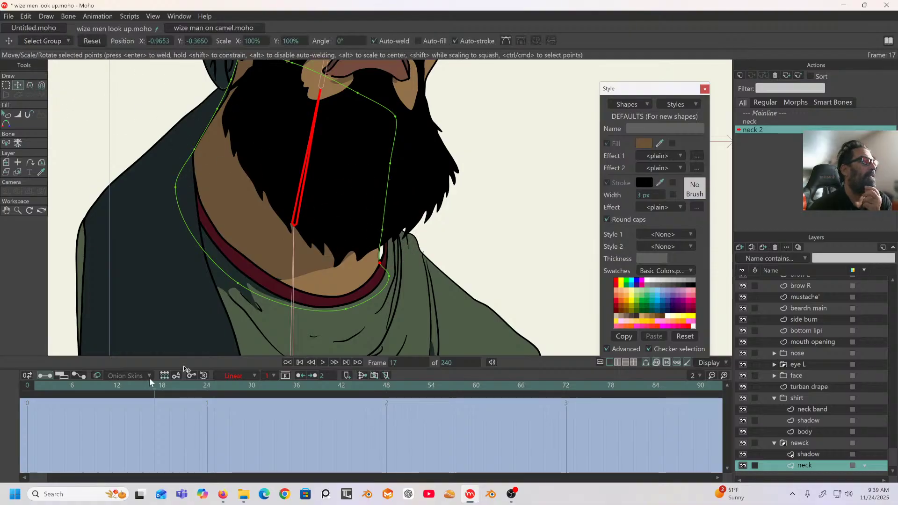
left_click_drag(25, 387, 208, 417)
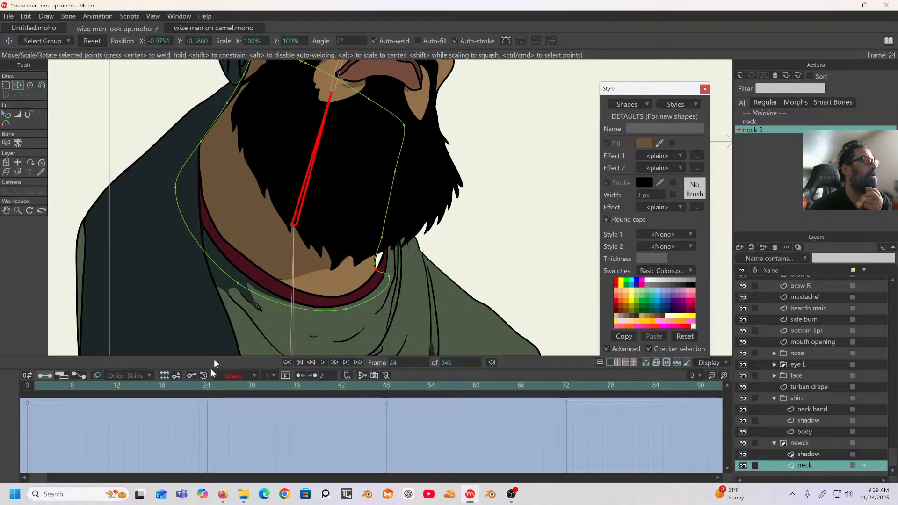
left_click_drag(377, 271, 387, 235)
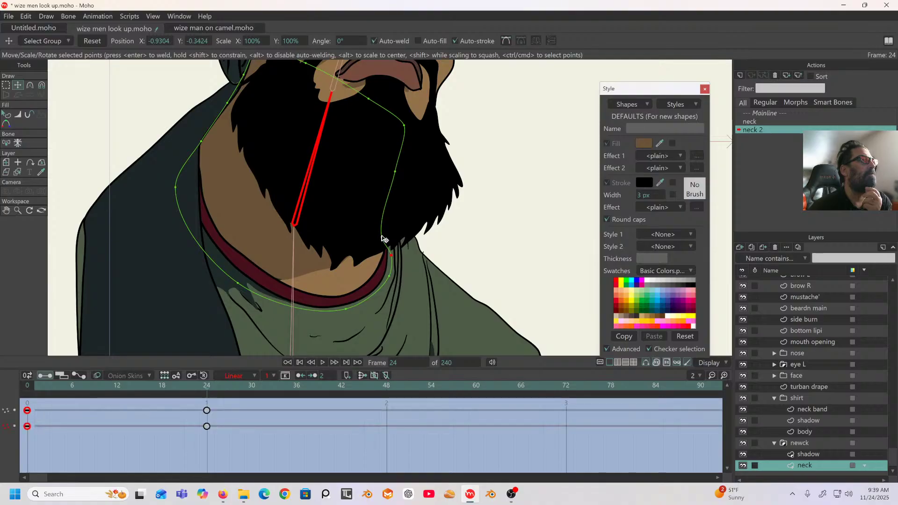
Apply linear interpolation to the neck layer's keys at frames 0 and 24 and check the motion between them.
left_click_drag(231, 398, 10, 456)
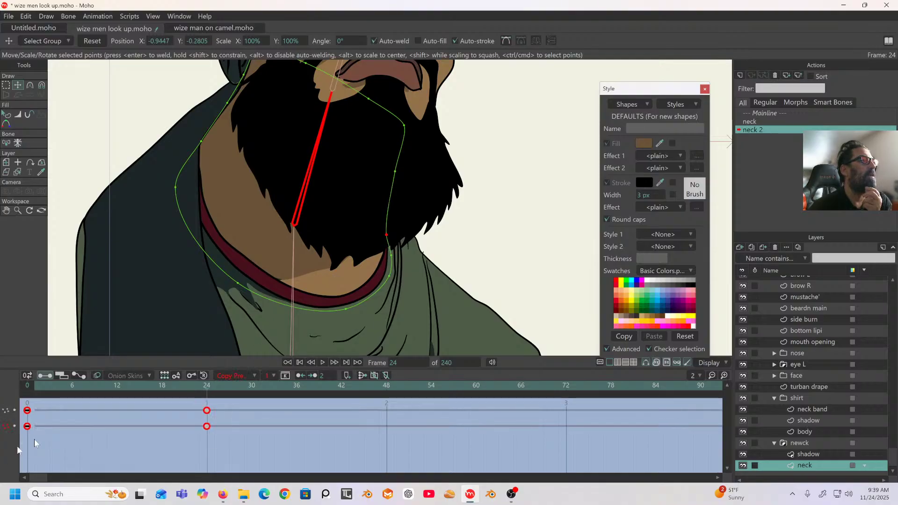
left_click(254, 372)
left_click(262, 373)
left_click_drag(211, 384, 95, 392)
scroll(199, 296, "down", 3)
left_click_drag(199, 296, 254, 285)
left_click_drag(202, 391, 208, 412)
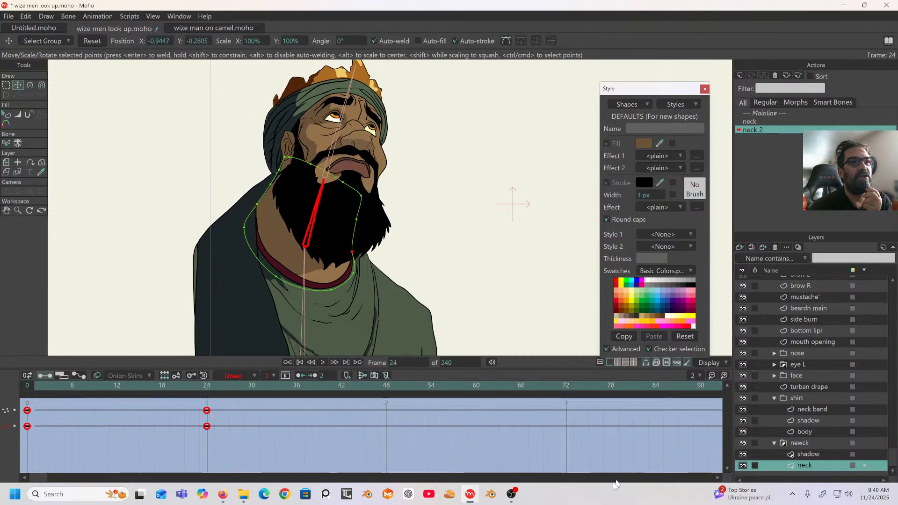
Pull the neck shadow's lower front edge down and outward at frame 24 using the Magnet tool with radius 0.1310.
left_click(799, 453)
scroll(394, 306, "up", 3)
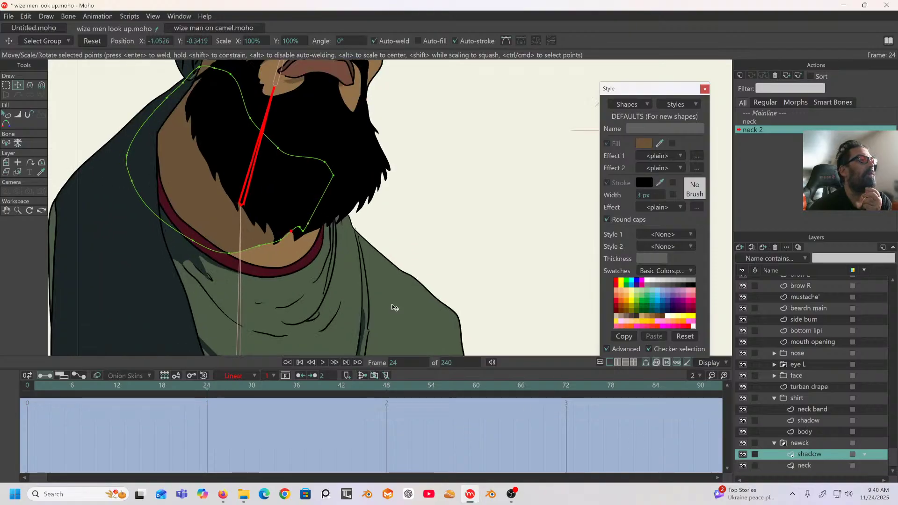
left_click(41, 87)
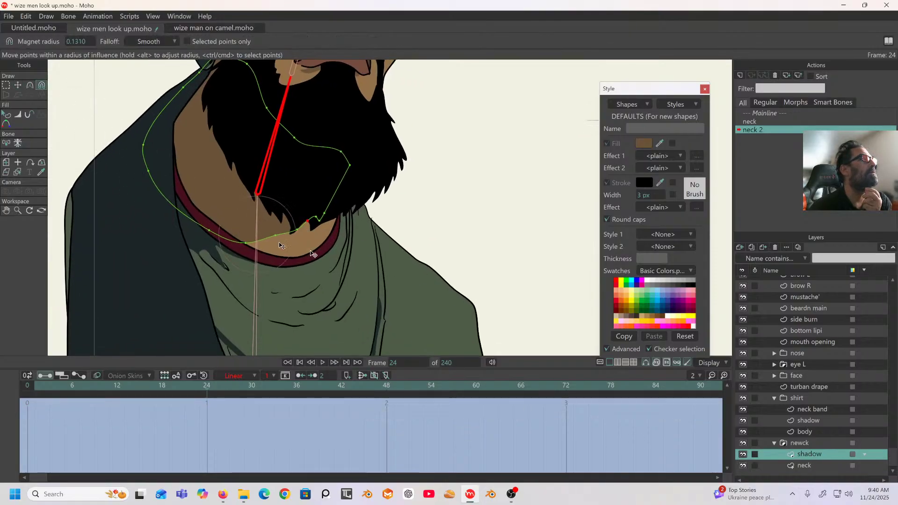
left_click_drag(300, 233, 305, 236)
left_click_drag(332, 208, 363, 216)
left_click_drag(276, 238, 275, 245)
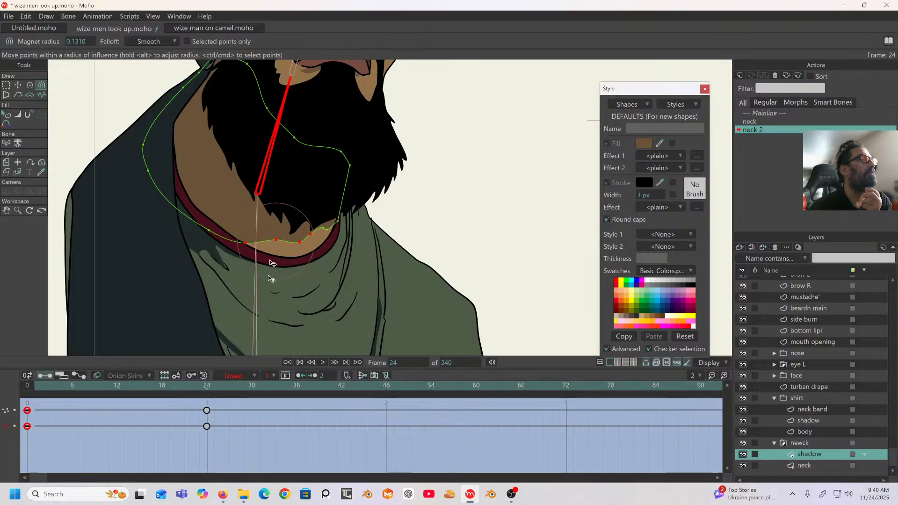
Apply linear interpolation to the neck shadow's keys at frames 0 and 24 and save the project.
left_click_drag(269, 445, 18, 402)
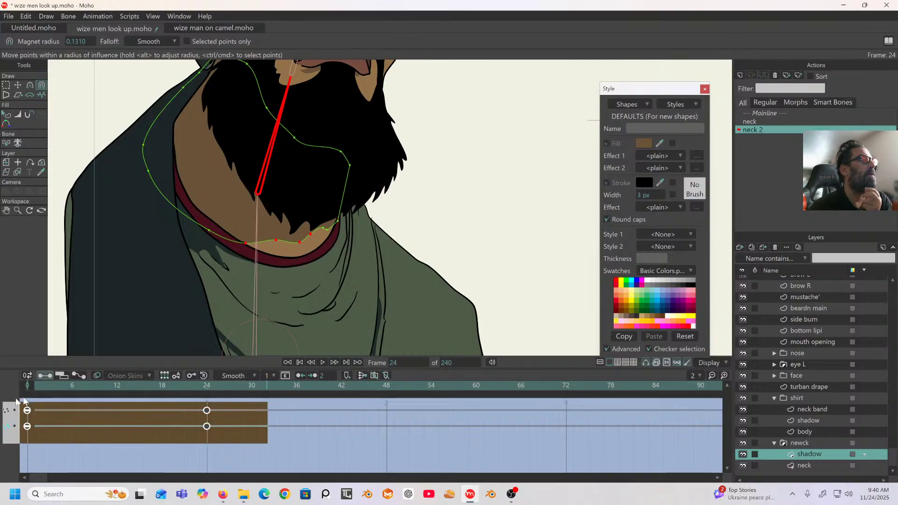
left_click(248, 374)
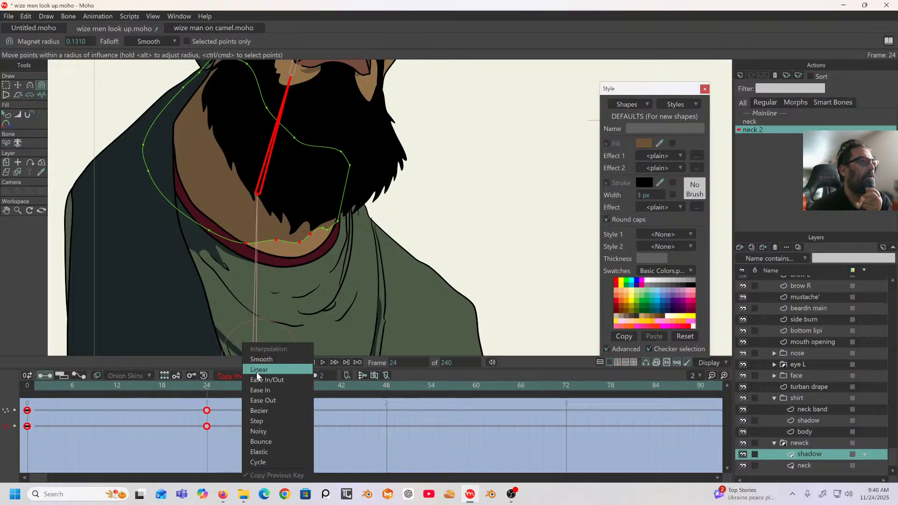
left_click(258, 370)
left_click_drag(202, 384, 138, 372)
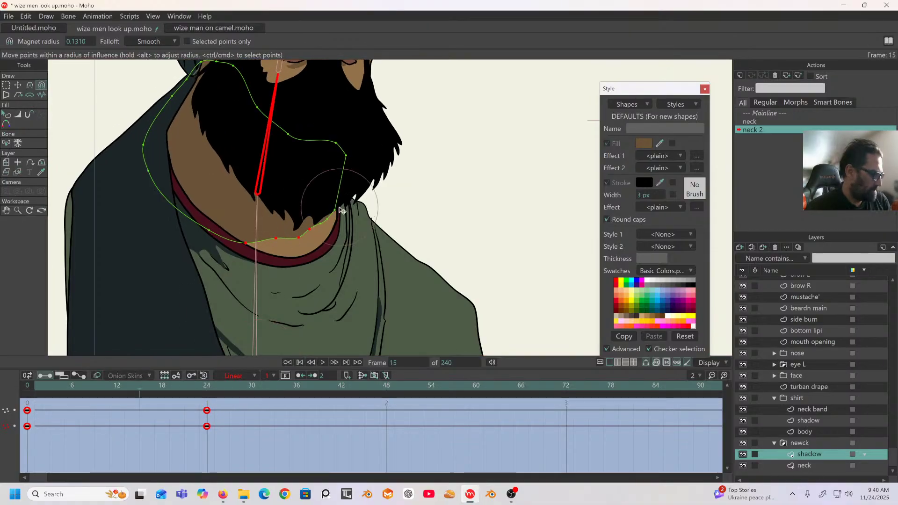
key("ctrl+s")
scroll(384, 211, "down", 3)
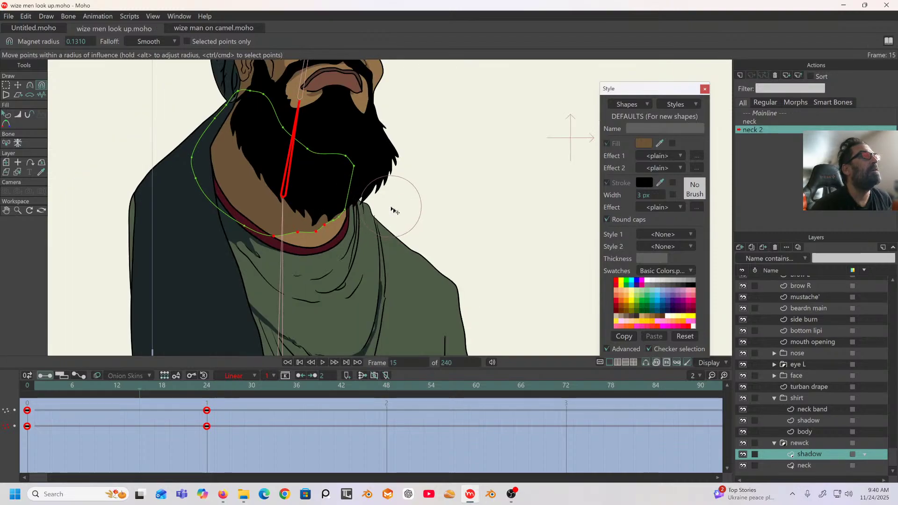
left_click_drag(402, 264, 421, 270)
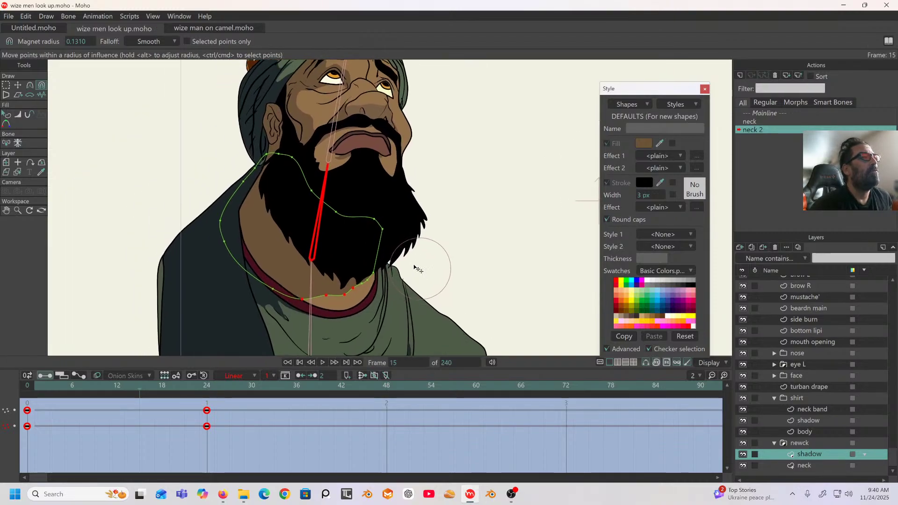
Return to the mainline on the green king layer and test the neck bone's motion with the Manipulate Bones tool.
double_click(764, 113)
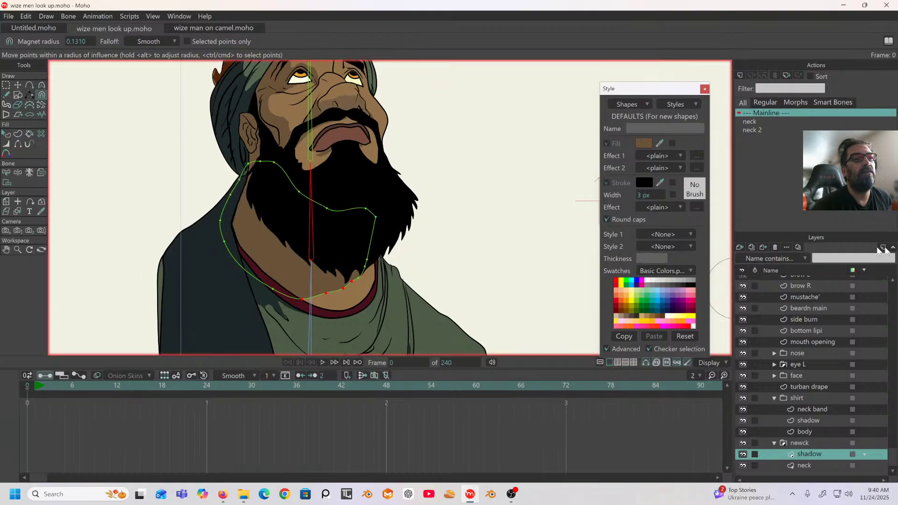
double_click(758, 131)
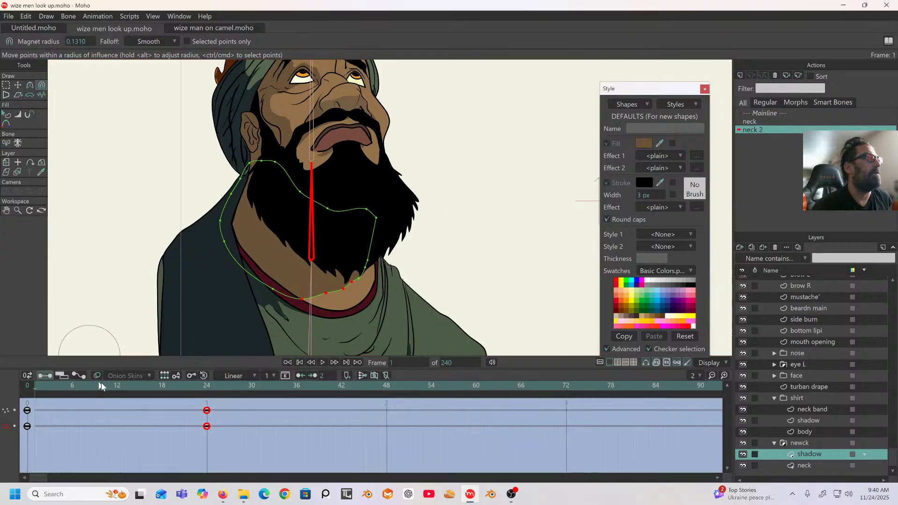
scroll(849, 362, "up", 1)
scroll(846, 358, "up", 1)
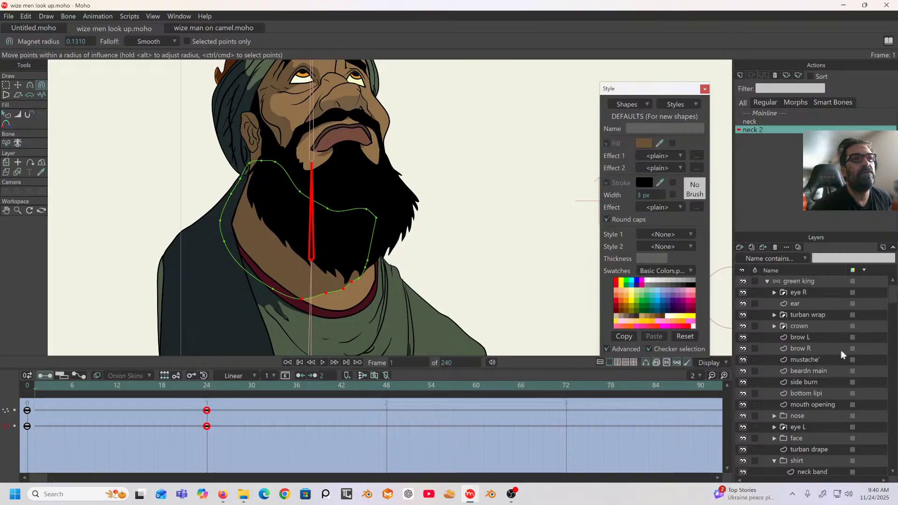
left_click(807, 281)
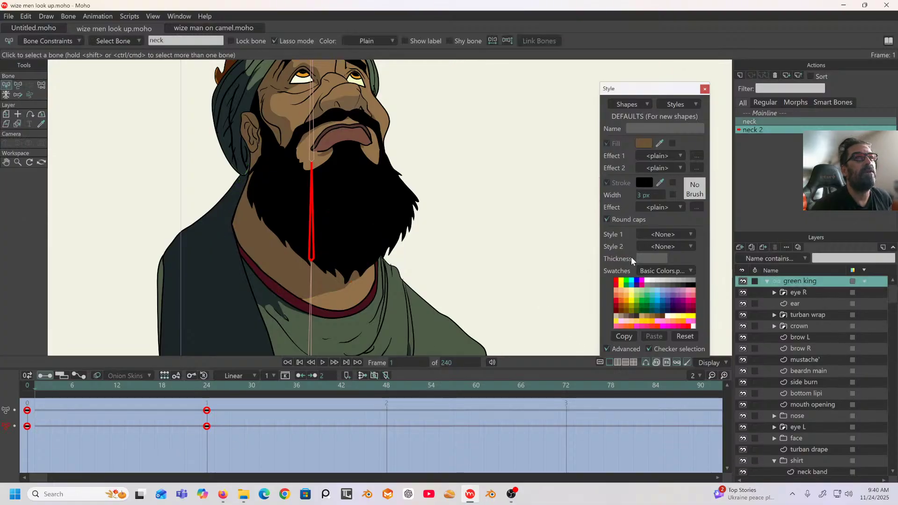
double_click(760, 112)
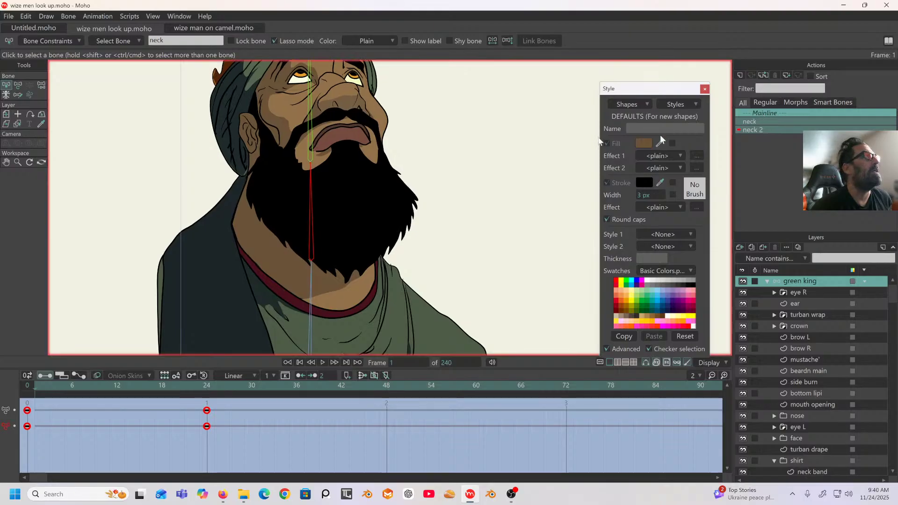
left_click(39, 85)
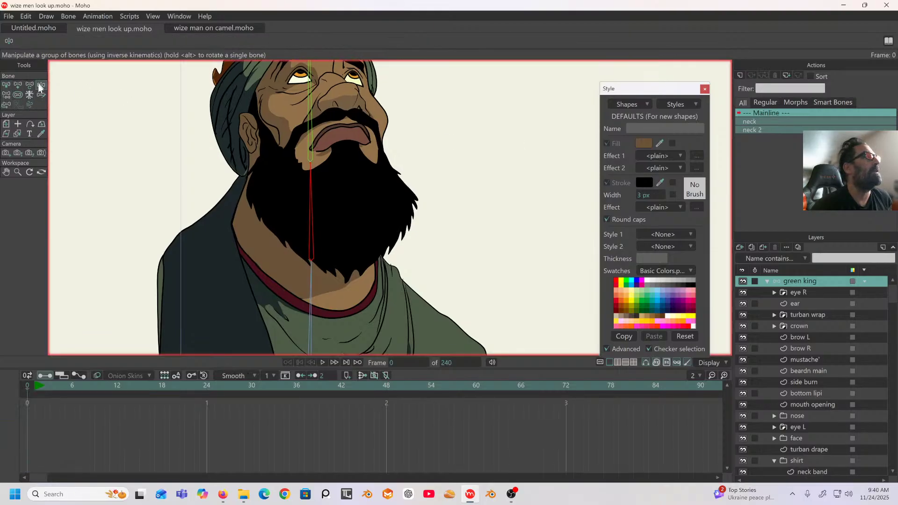
left_click_drag(308, 195, 401, 228)
scroll(360, 179, "down", 2)
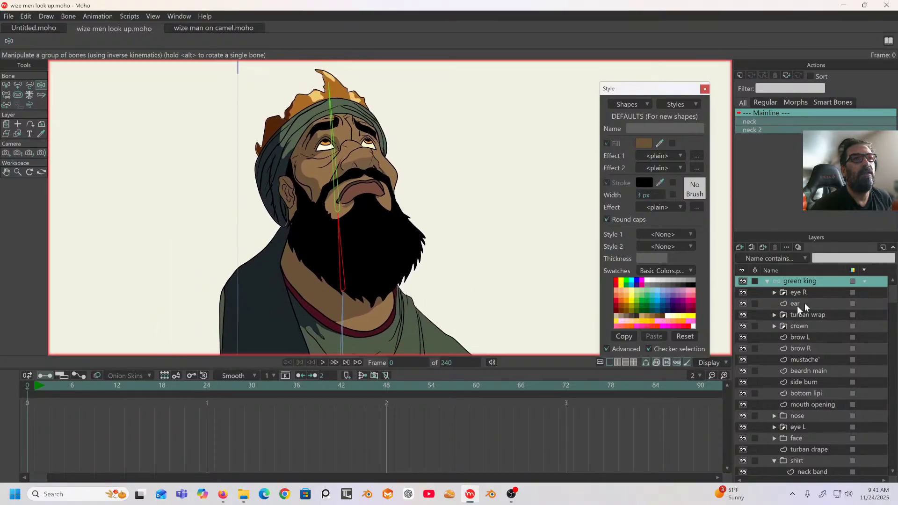
Select the head bone and create a smart bone action named head for it.
left_click(296, 158)
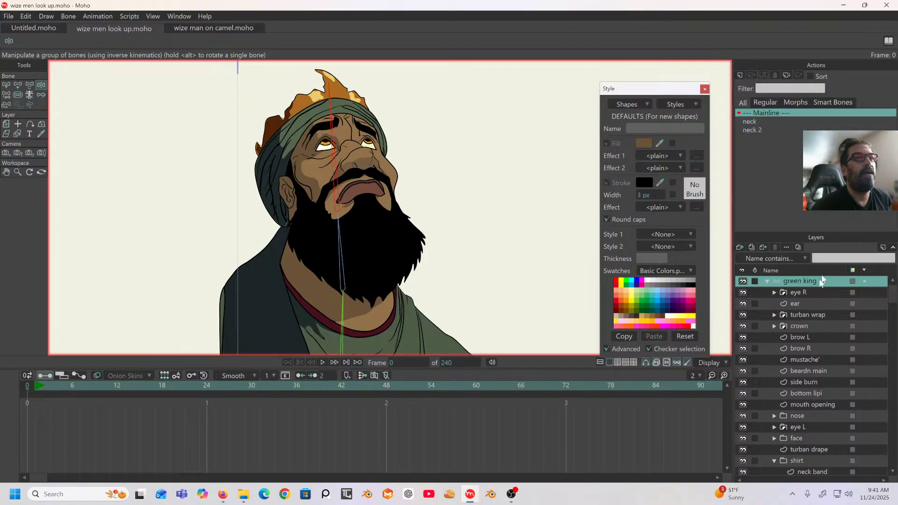
left_click(740, 74)
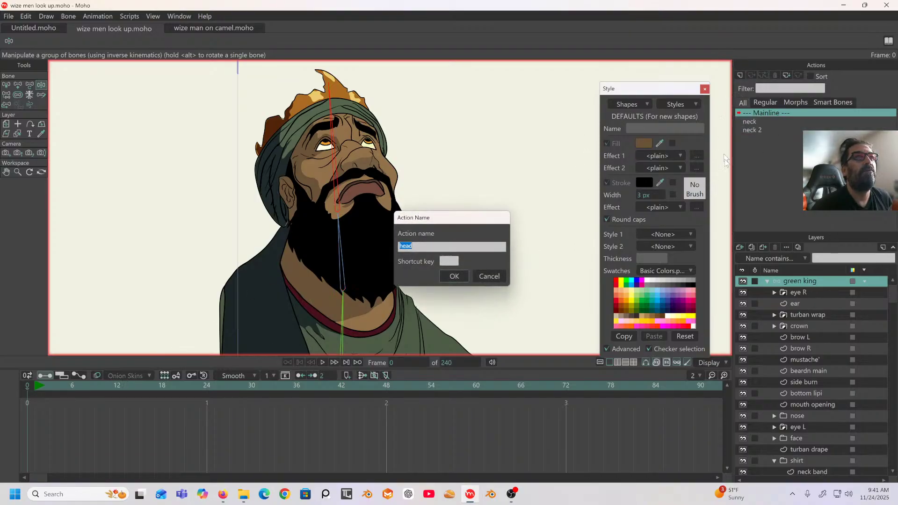
left_click(454, 276)
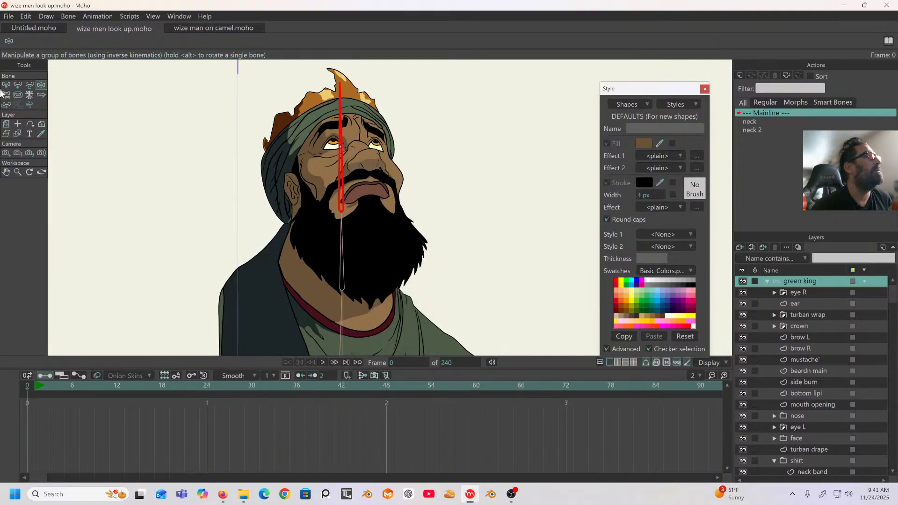
Rotate the head bone backward to an angle of 16.6° at frame 24 of the head action.
left_click(207, 385)
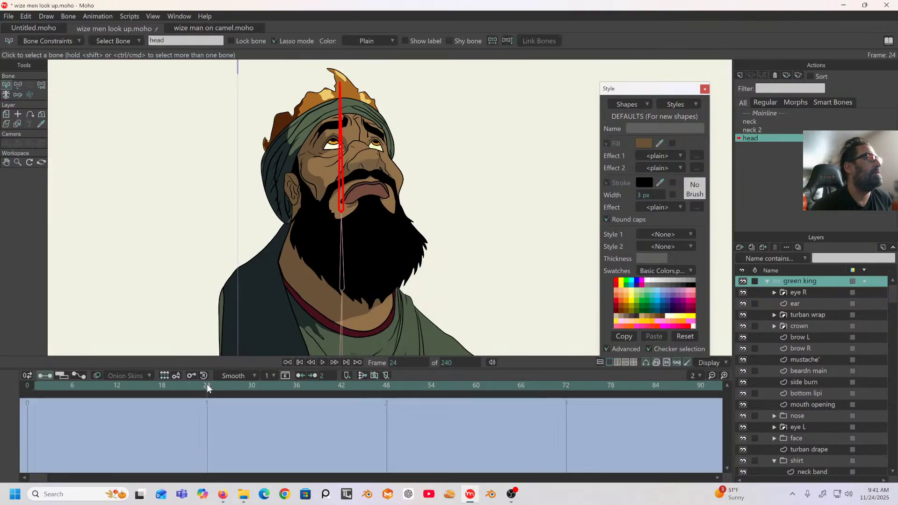
left_click(18, 84)
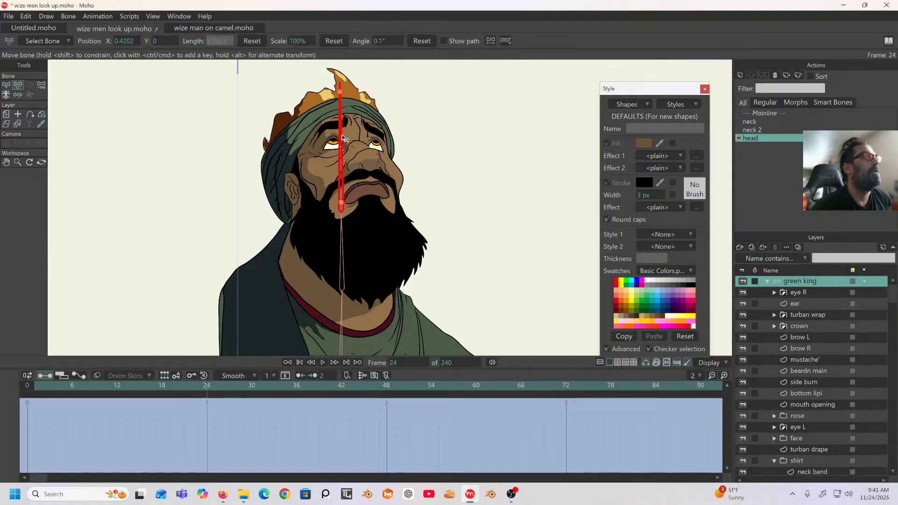
left_click_drag(340, 137, 316, 142)
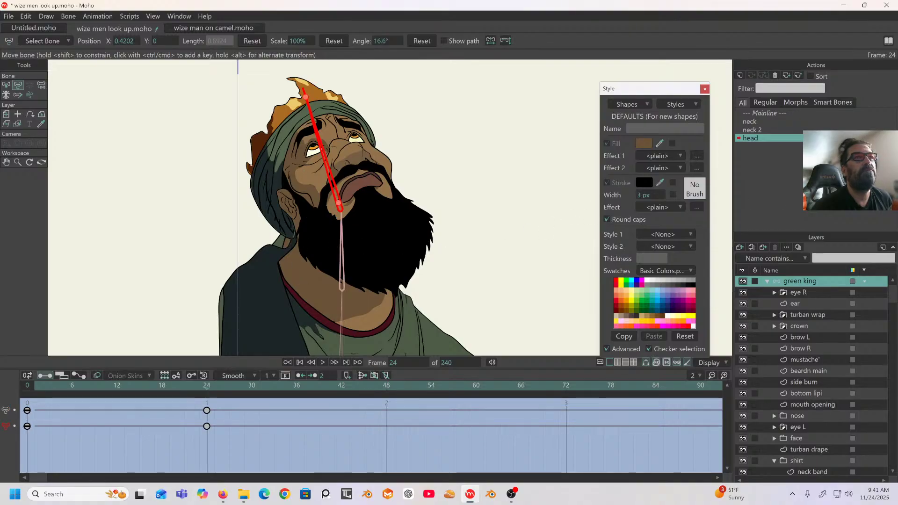
Apply linear interpolation to the head bone's keys at frames 0 and 24.
scroll(821, 388, "down", 3)
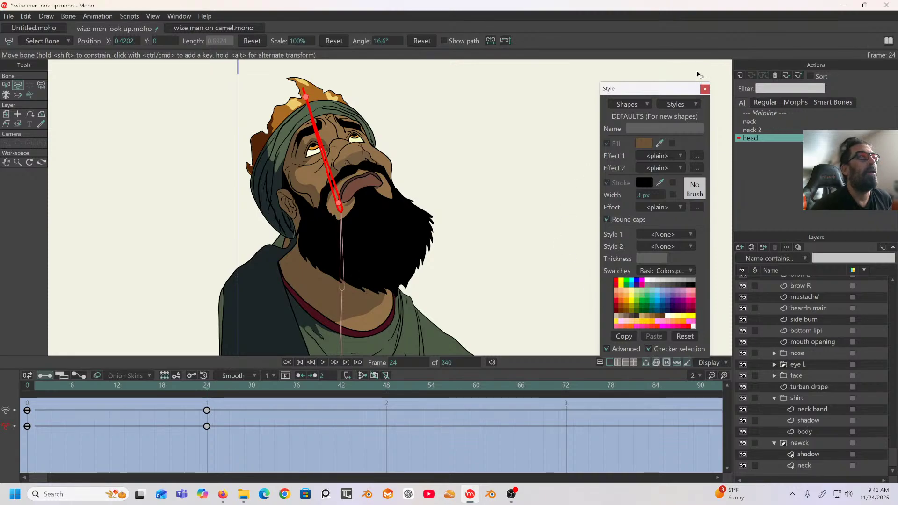
left_click_drag(232, 407, 16, 455)
left_click(245, 375)
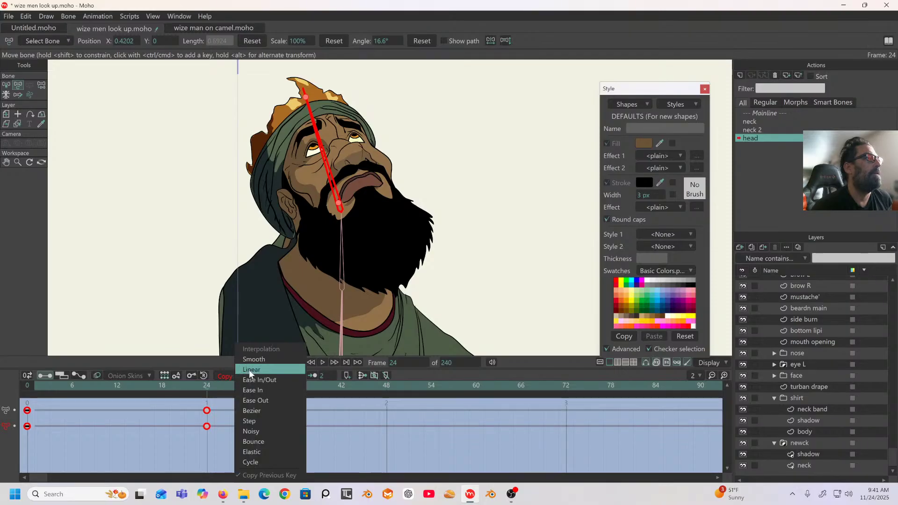
left_click(248, 370)
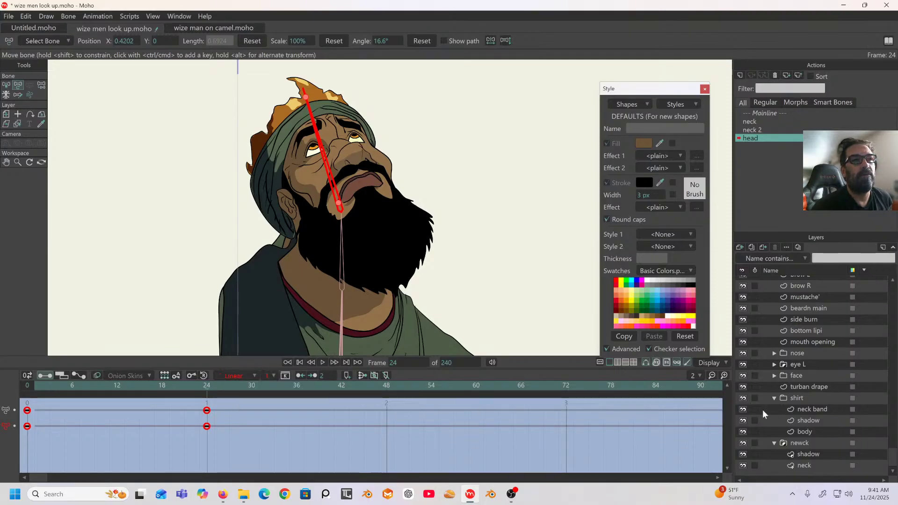
Move the turban drape's top points up beneath the back of the turban at frame 24 to cover the exposed gap.
left_click(796, 386)
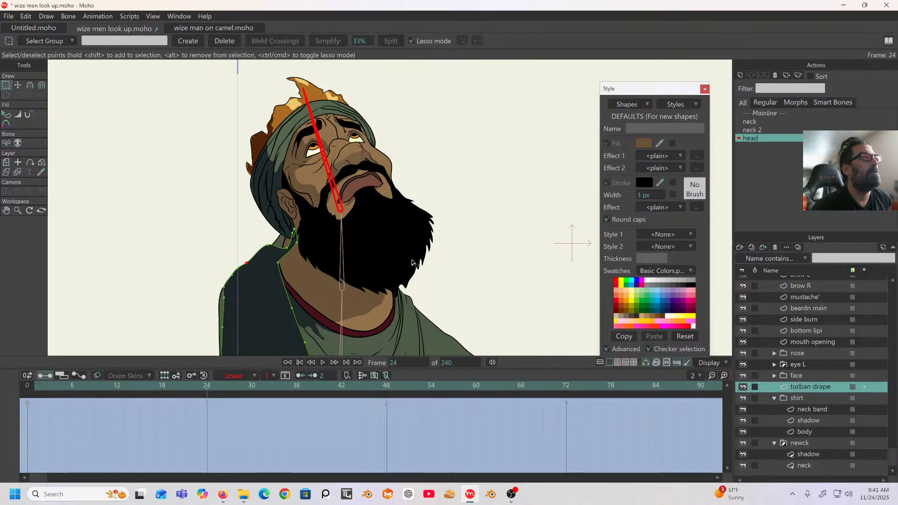
scroll(388, 266, "up", 4)
left_click_drag(387, 264, 362, 292)
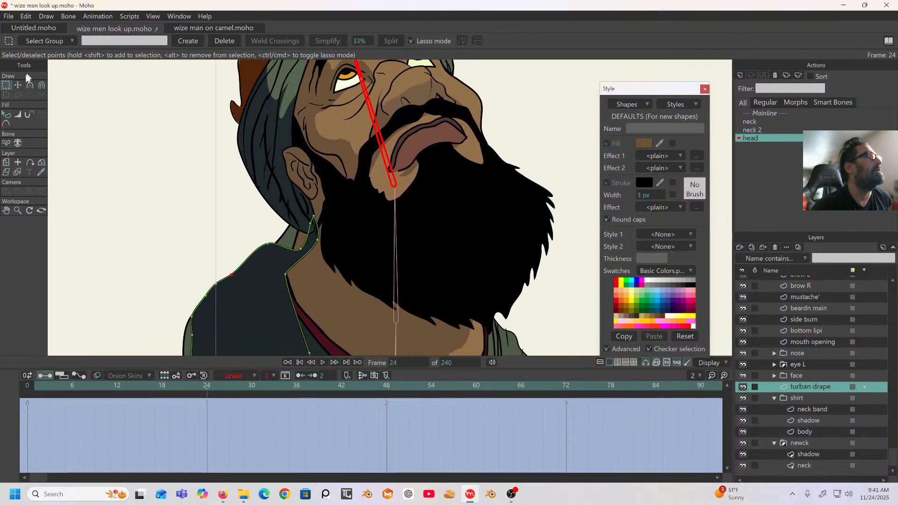
left_click(18, 86)
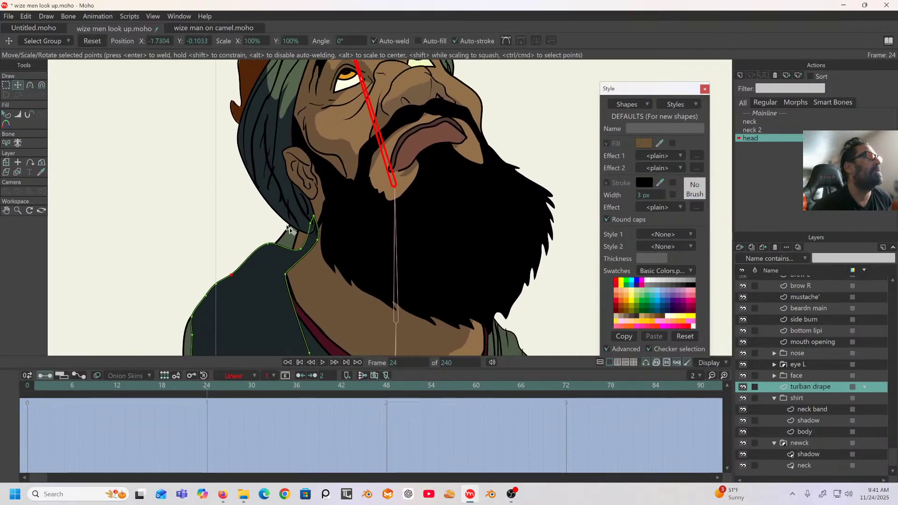
left_click_drag(303, 254, 307, 233)
Apply linear interpolation to the turban drape's keys at frames 0 and 24 and check the motion between them.
left_click_drag(231, 415, 14, 470)
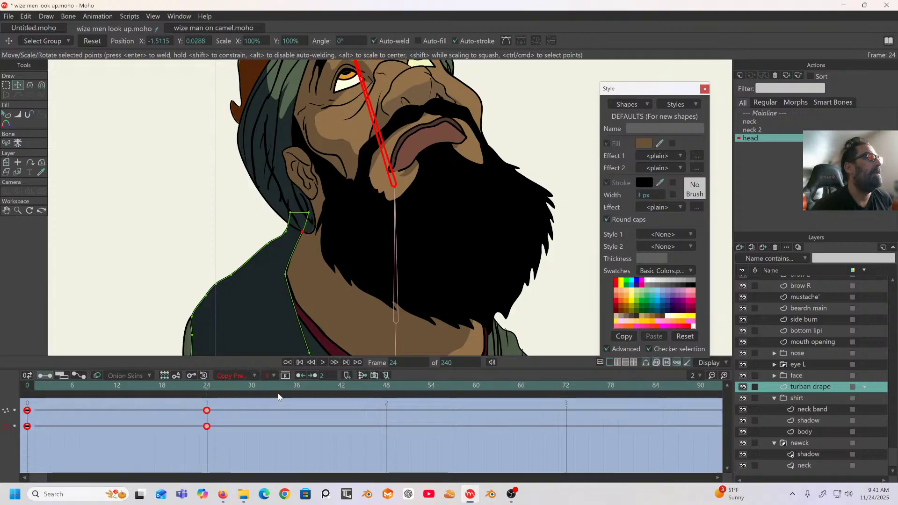
left_click(255, 375)
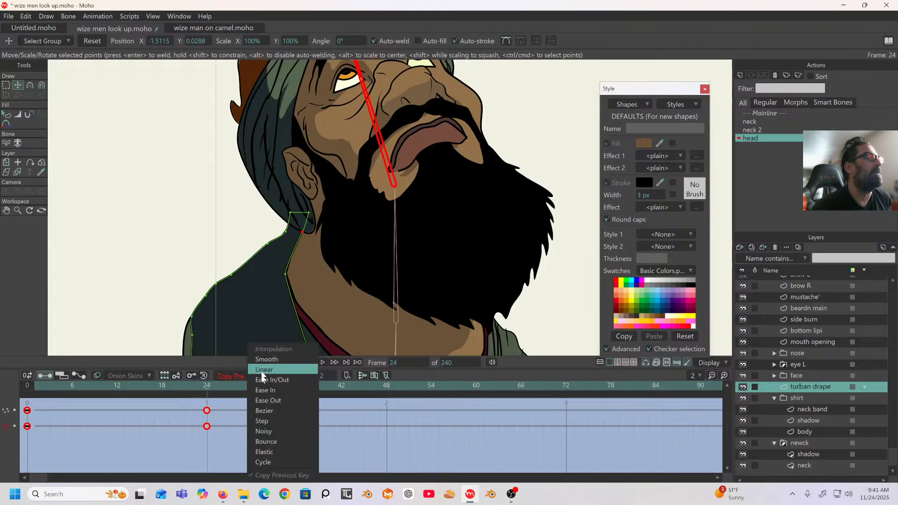
left_click(261, 369)
left_click(180, 392)
left_click_drag(177, 391, 213, 424)
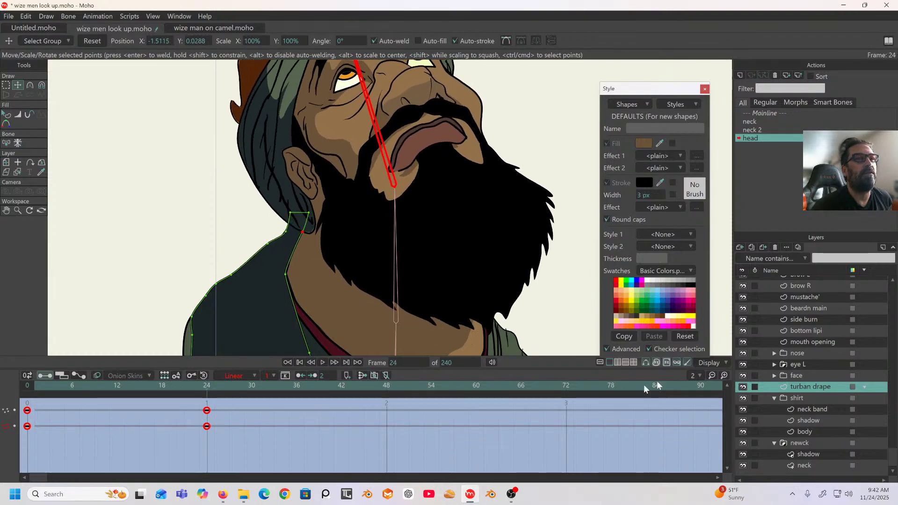
Move the neck shadow's front point up and outward beneath the beard at frame 24 of the head action.
left_click(807, 465)
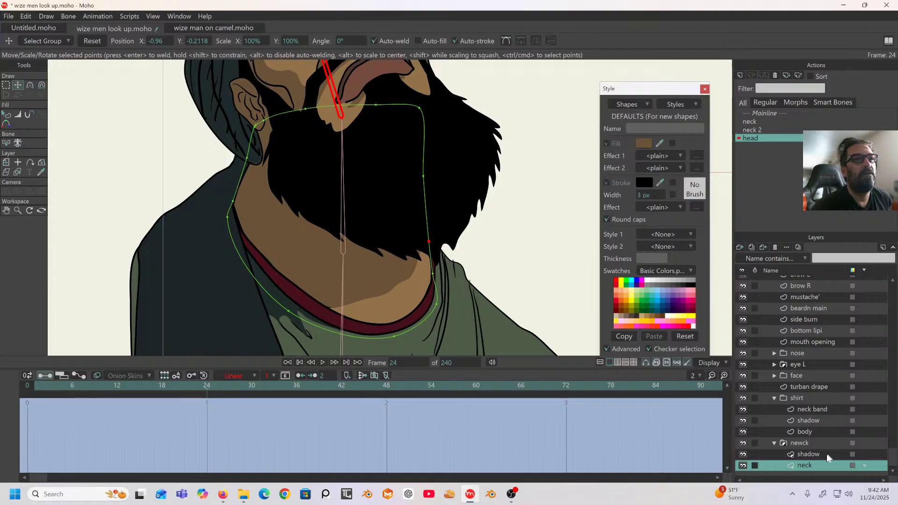
left_click(809, 453)
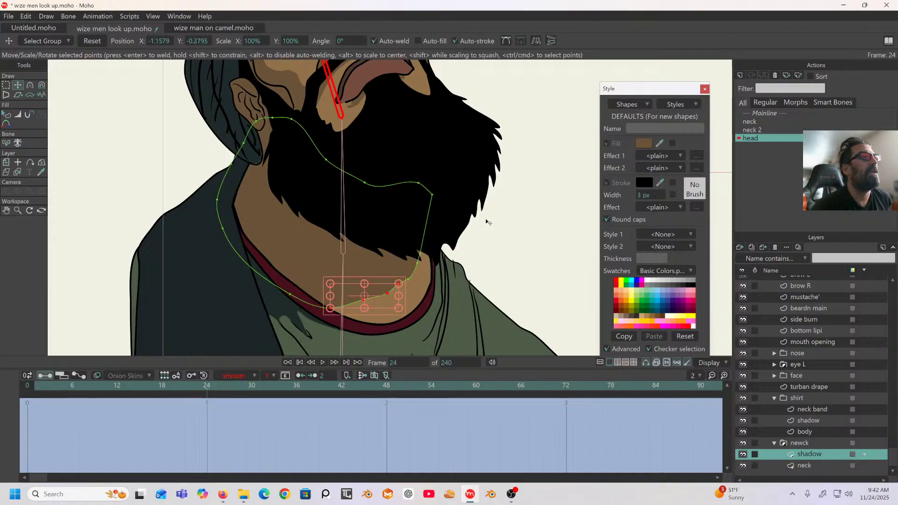
mouse_move(421, 258)
left_mouse_down()
mouse_move(433, 257)
mouse_move(426, 264)
mouse_move(431, 247)
left_mouse_up()
left_click(502, 248)
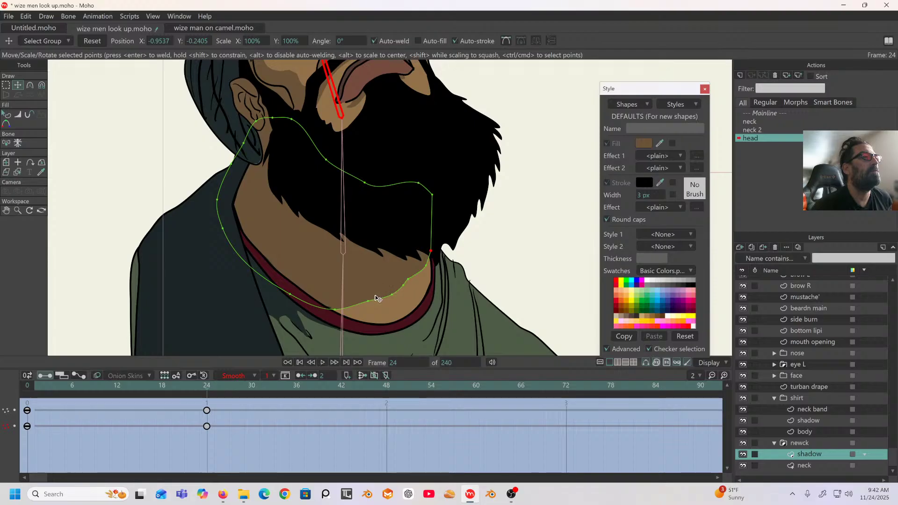
Lower the neck shadow's bottom point slightly at frame 24 and apply linear interpolation to the shadow's keys at frames 0 and 24.
left_click(392, 298)
left_click_drag(369, 302, 368, 306)
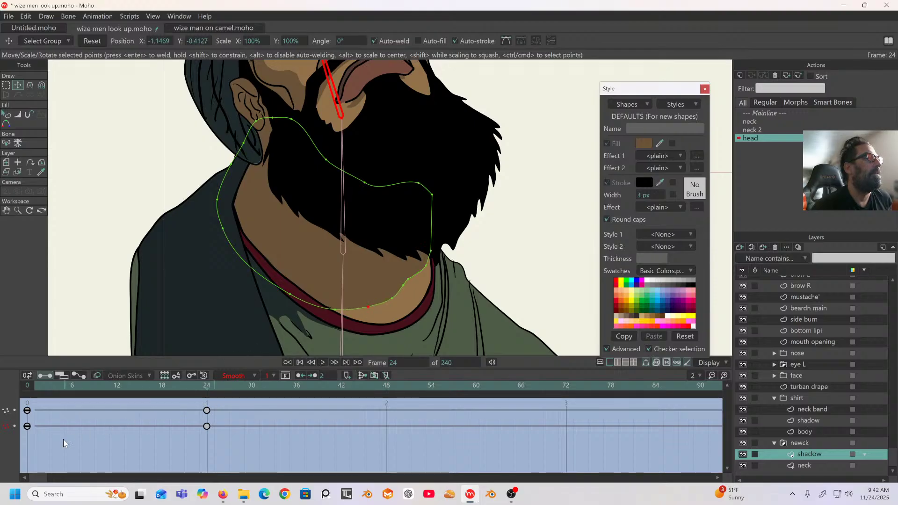
left_click_drag(221, 436, 10, 405)
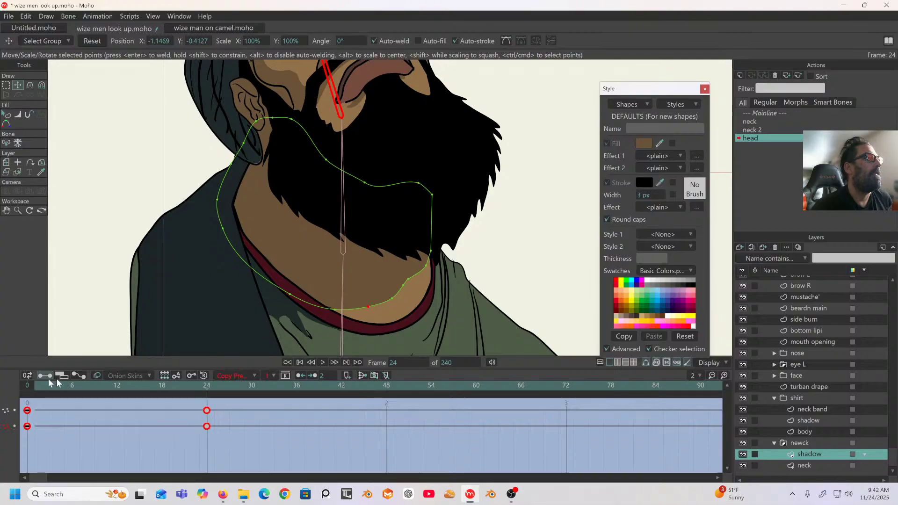
left_click(223, 372)
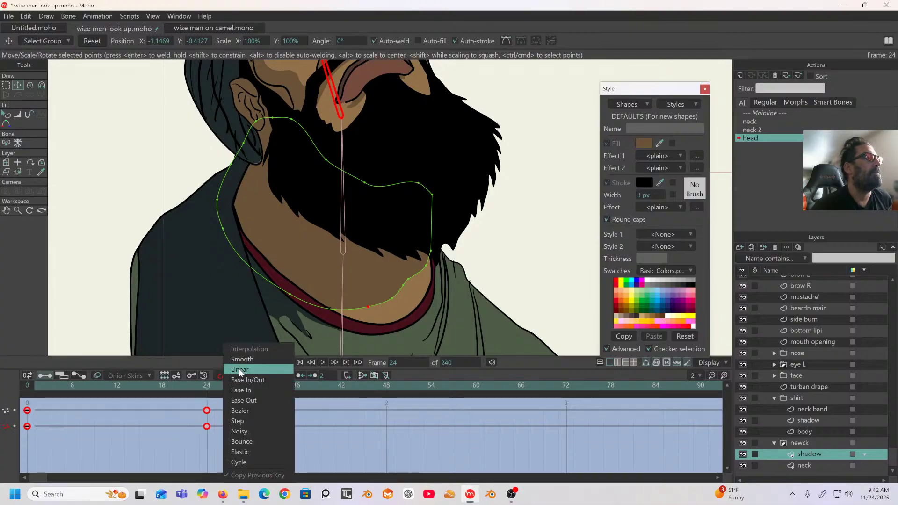
left_click(238, 369)
left_click_drag(209, 387, 27, 387)
scroll(242, 257, "down", 2)
left_click_drag(255, 255, 258, 277)
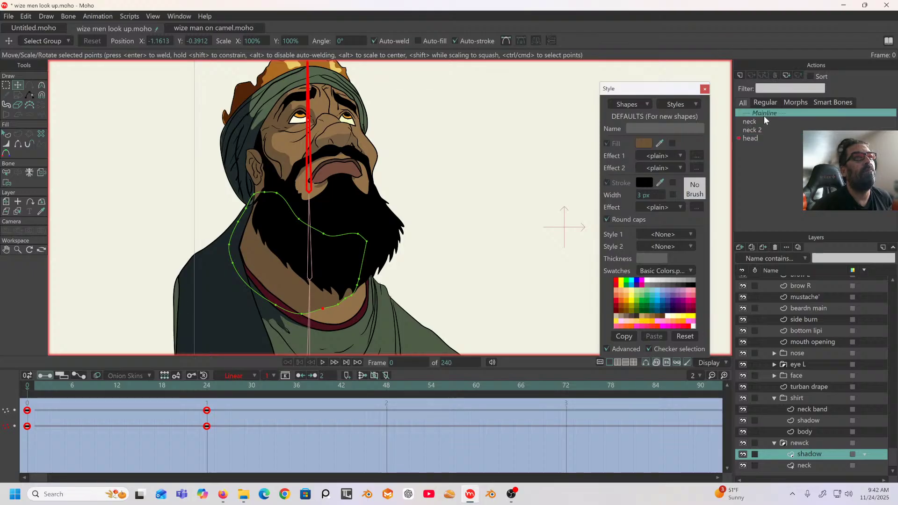
Leave the head action for the Mainline at frame 0 and deselect the neck shadow's point.
left_click(764, 114)
left_click_drag(398, 117, 342, 168)
scroll(348, 139, "down", 1)
left_click(396, 191)
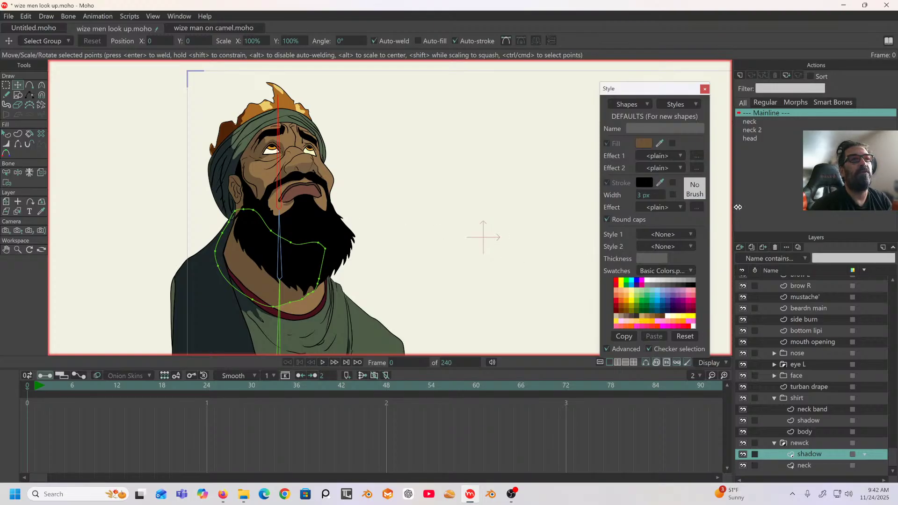
Select the green king bone layer and activate the Add Bone tool for drawing another bone.
scroll(803, 345, "up", 5)
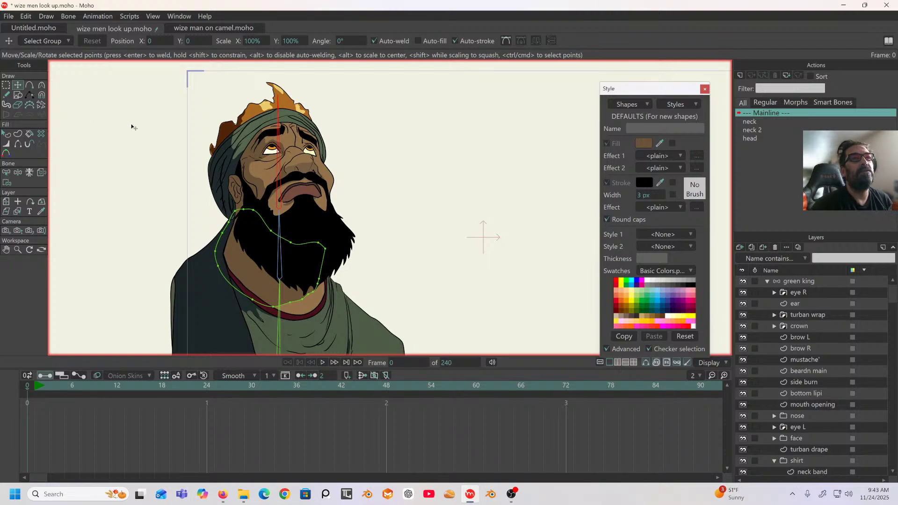
left_click(792, 282)
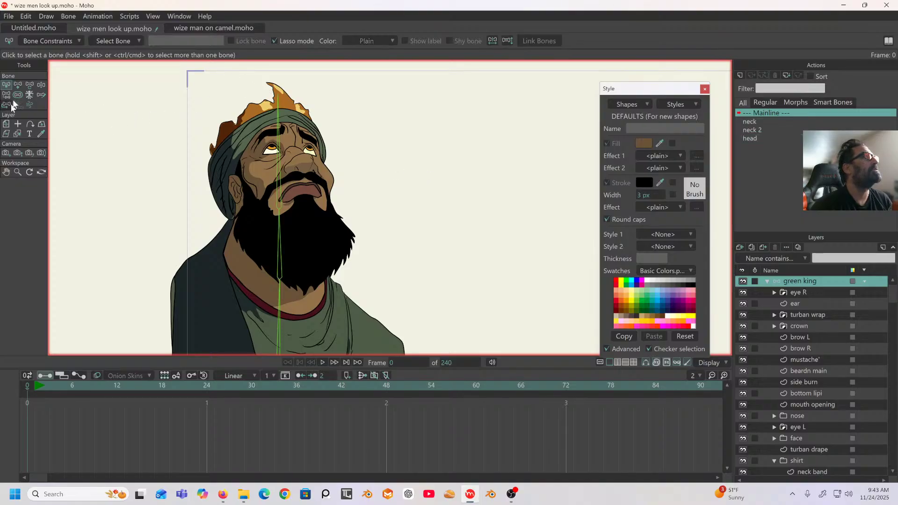
left_click(18, 85)
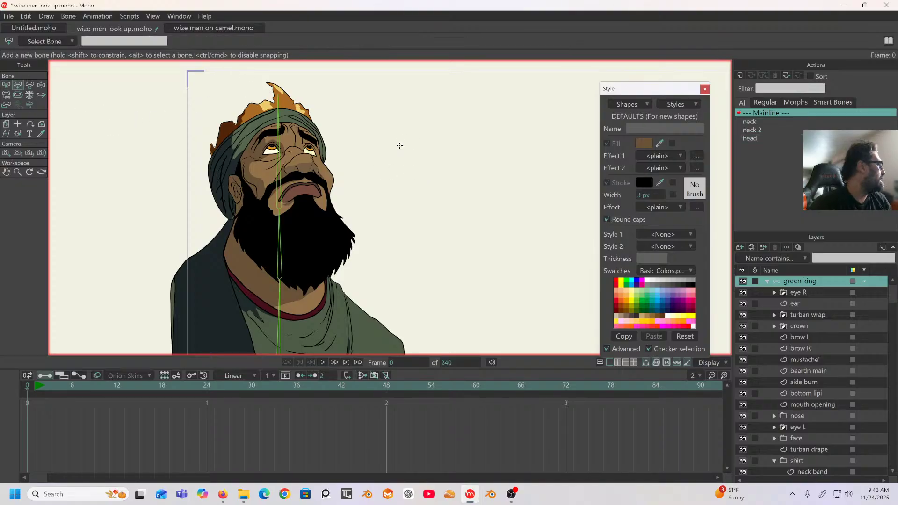